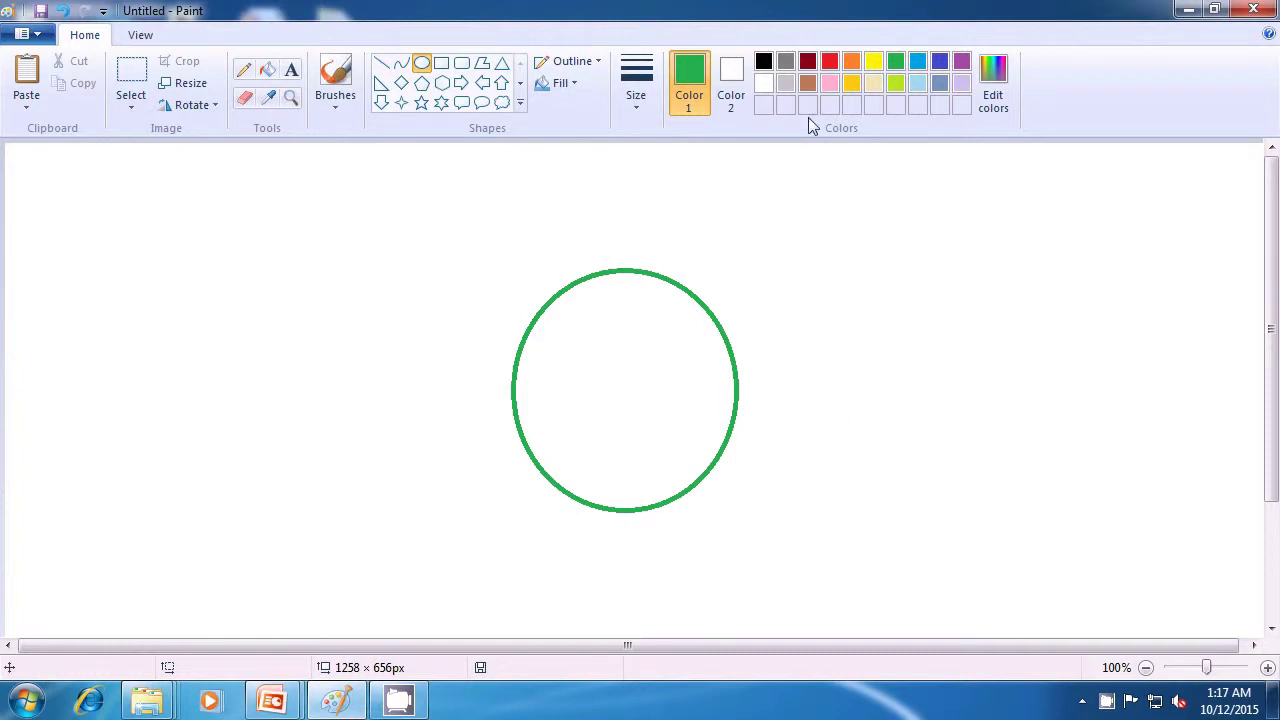
Draw a flat dark red oval as the mouth in the lower half of the green face circle.
click(808, 63)
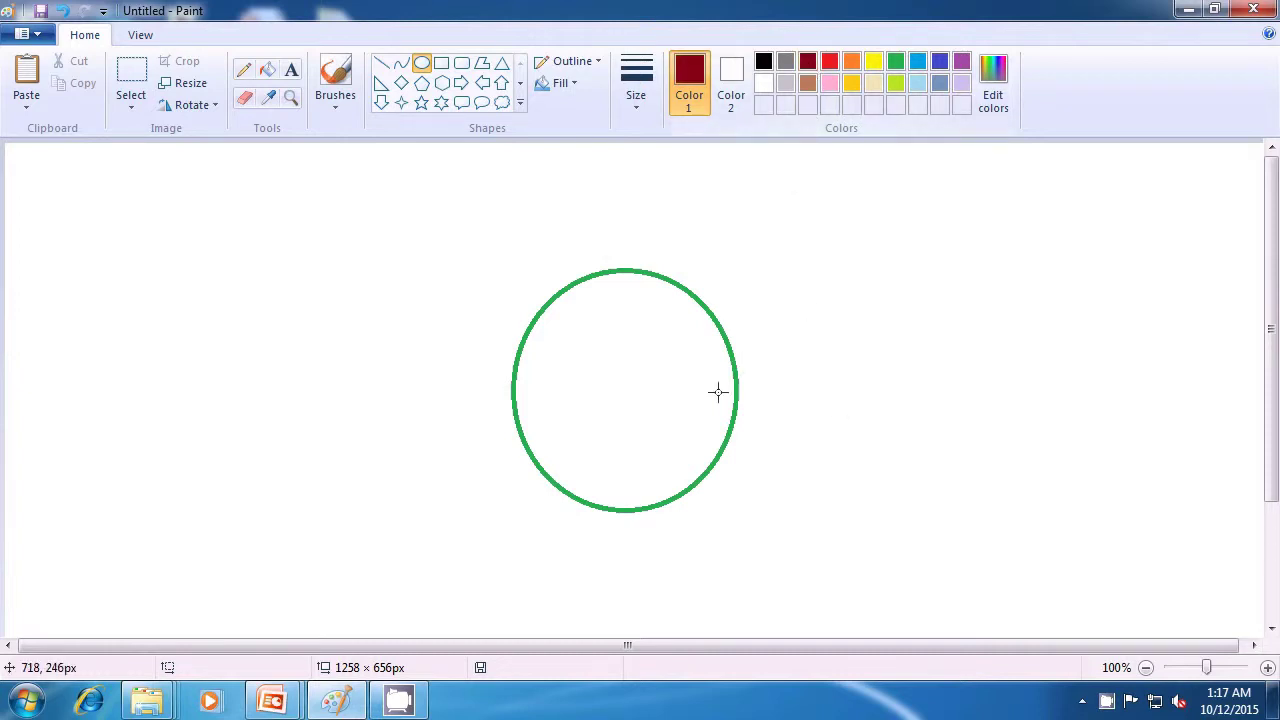
drag(583, 420, 686, 443)
click(802, 425)
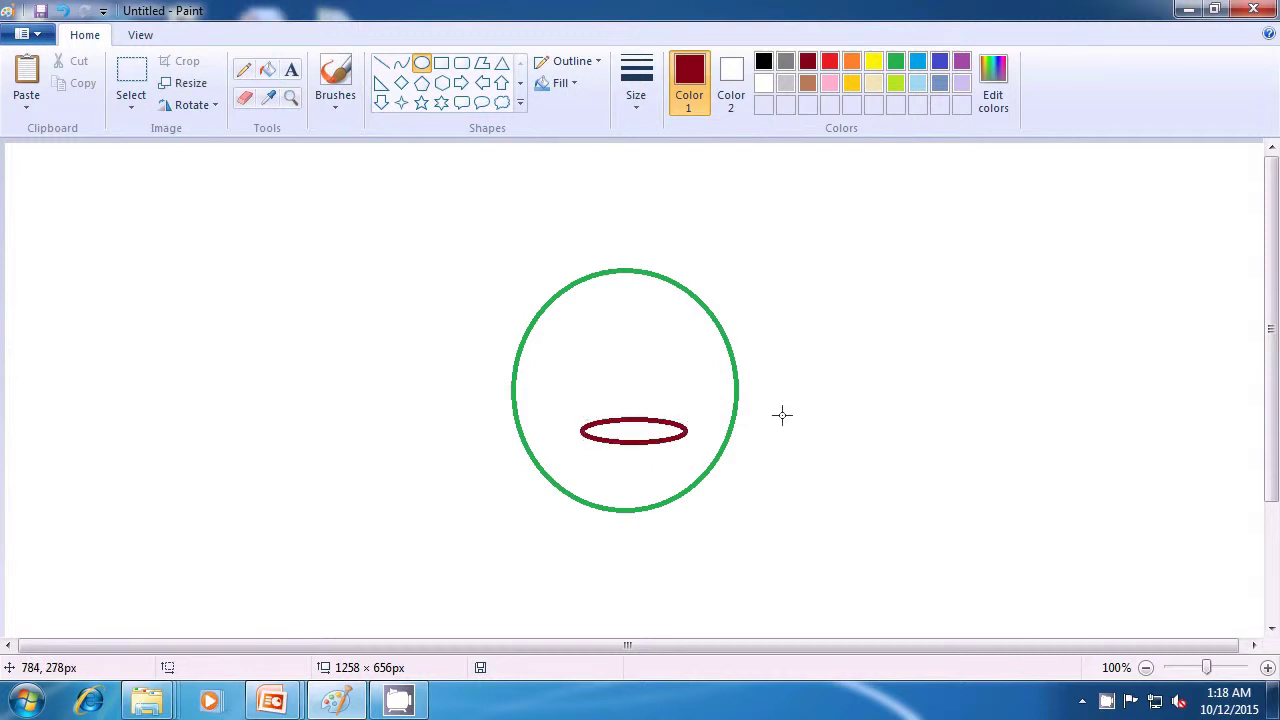
Draw a small black circle on the blank canvas above and to the right of the face.
click(763, 62)
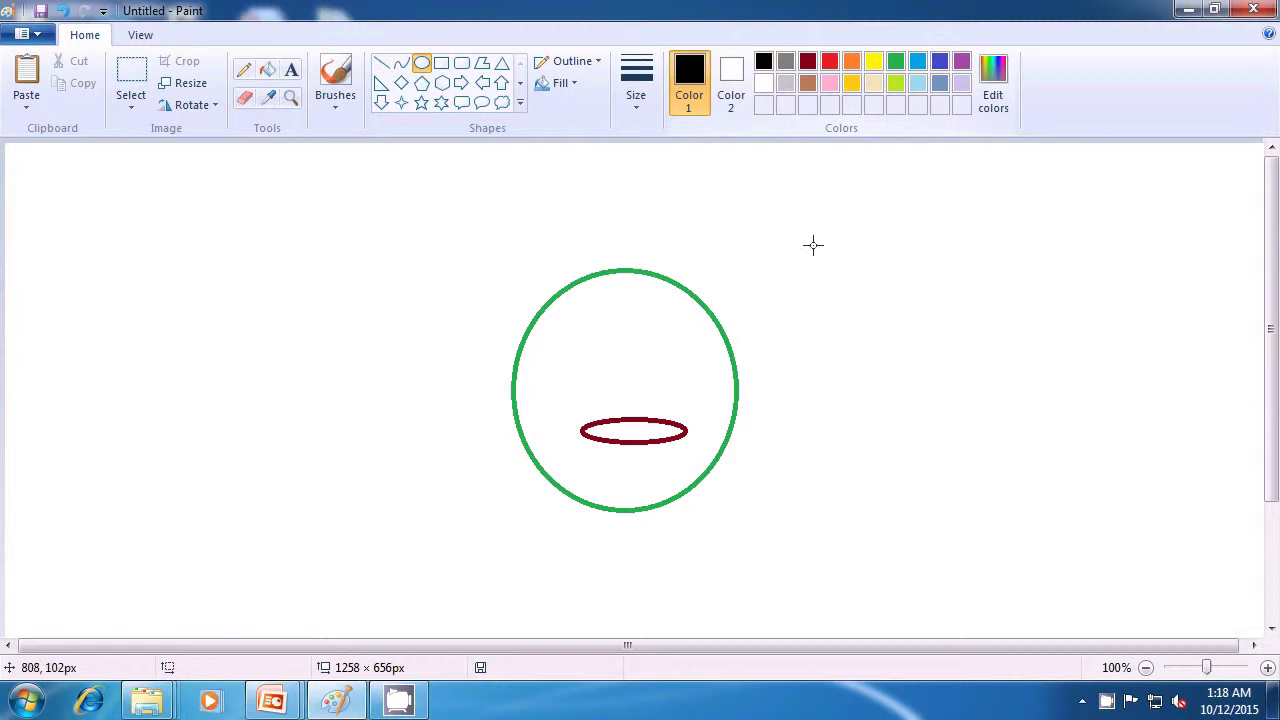
drag(824, 225, 847, 251)
click(900, 254)
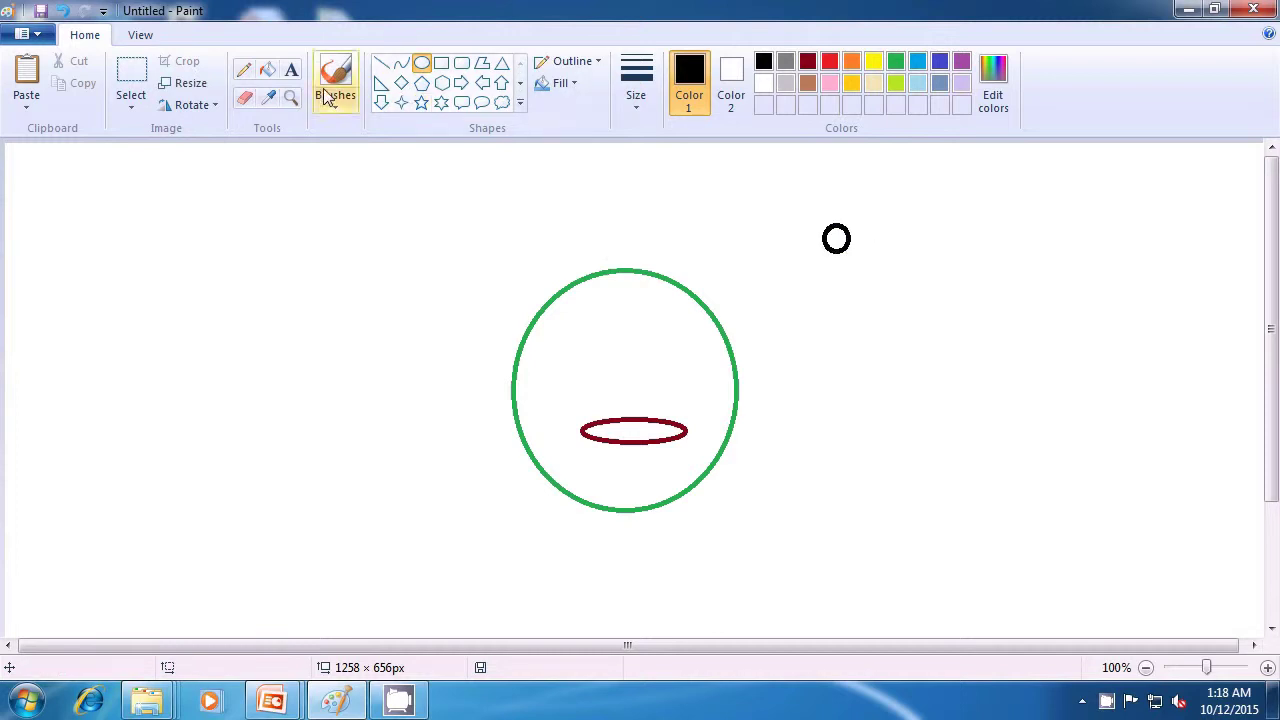
Copy the small black circle with a rectangular selection and place the copy near the face's left edge.
click(133, 90)
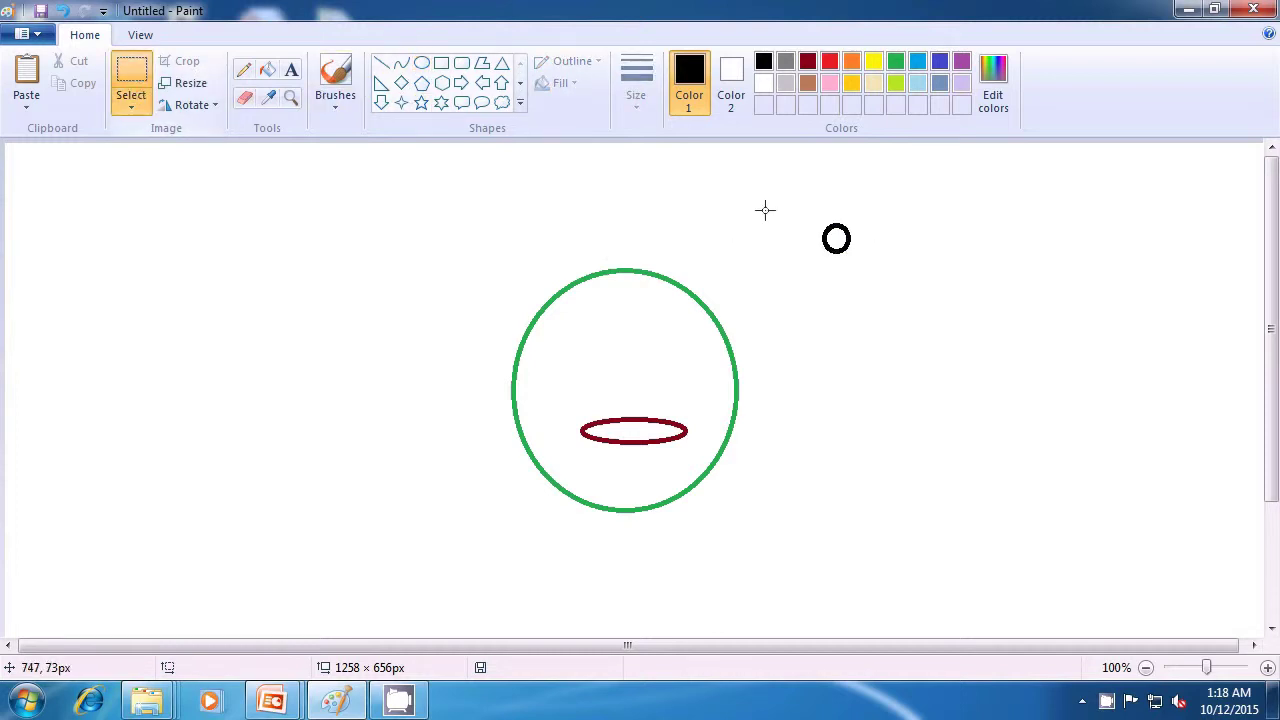
drag(812, 211, 856, 265)
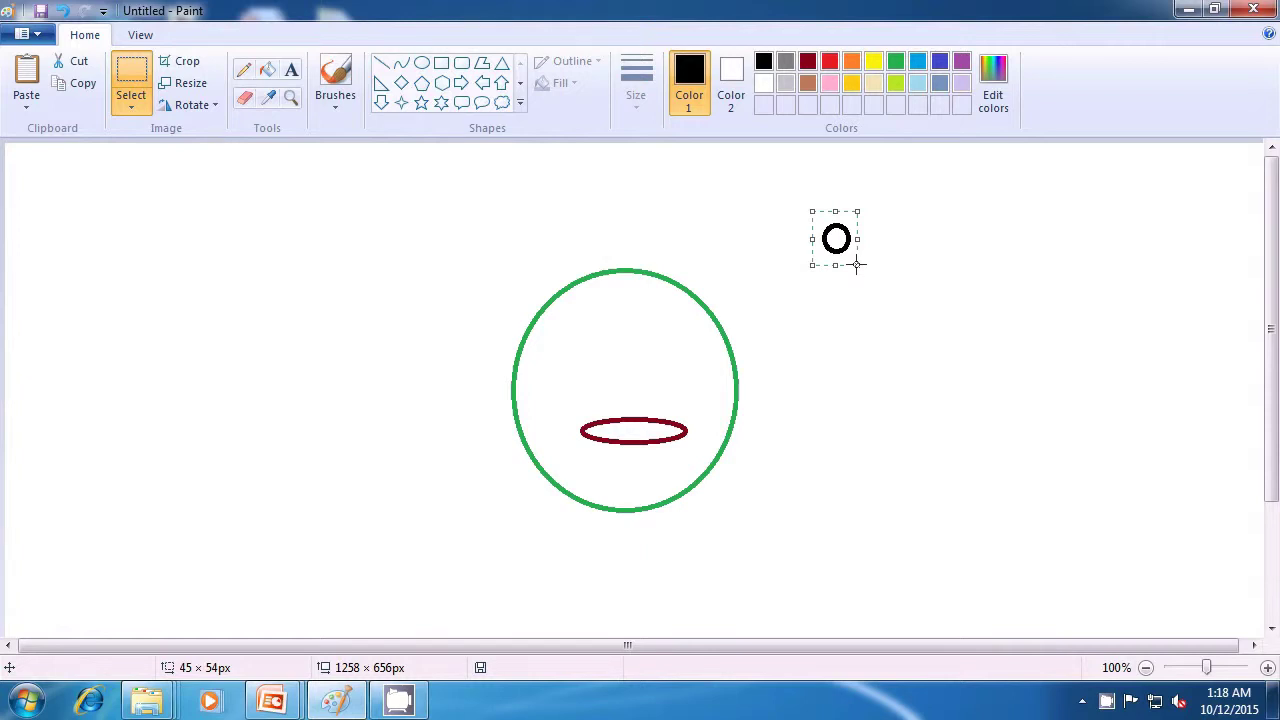
key(ctrl+v)
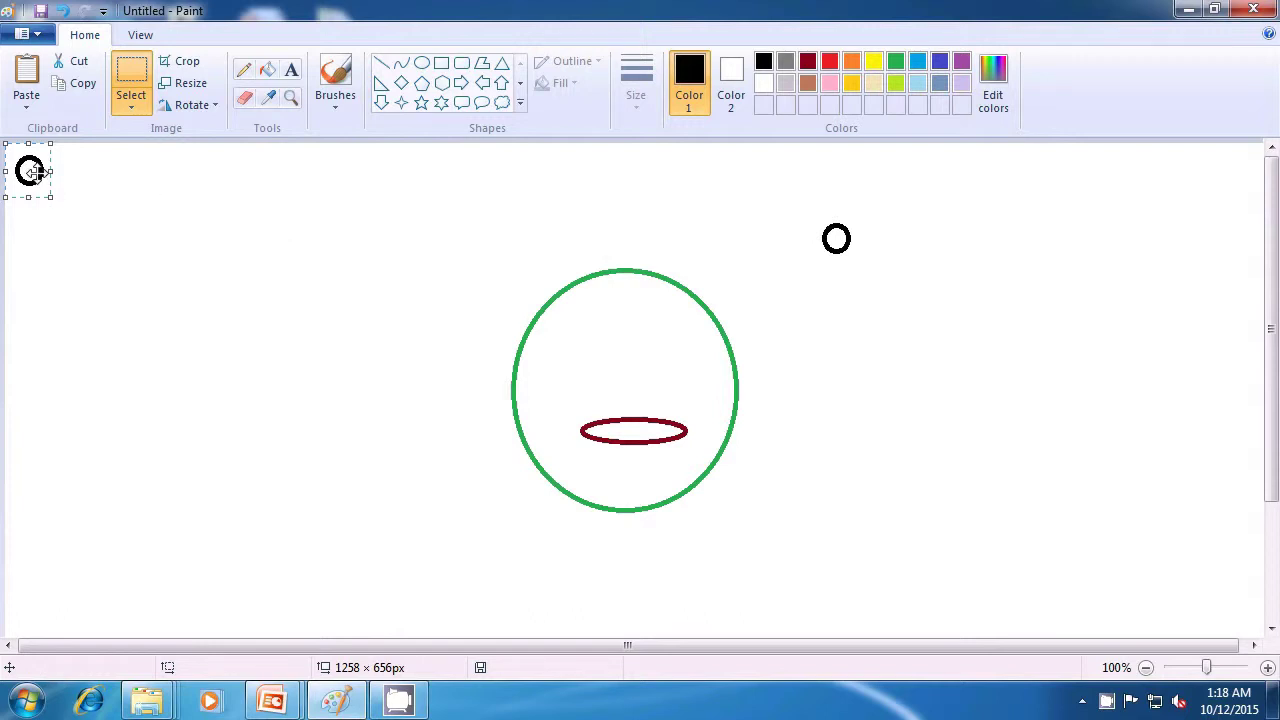
drag(34, 173, 545, 356)
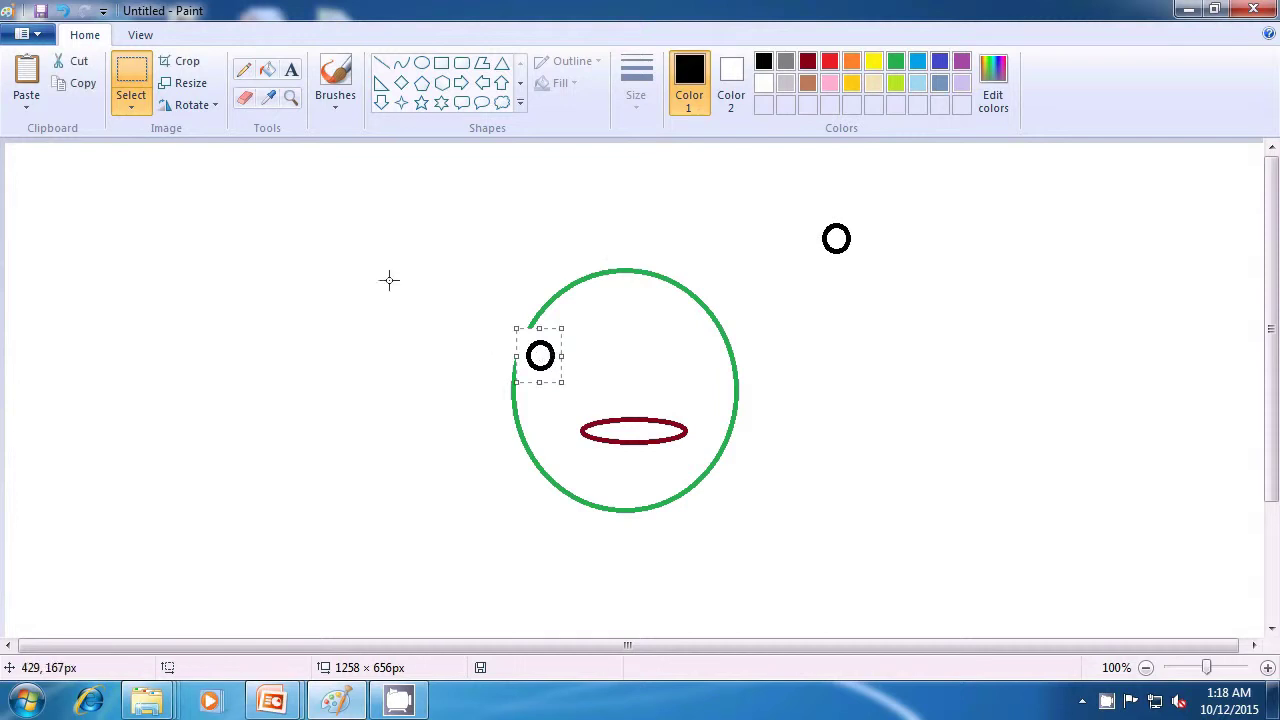
Enable transparent selection and shift the pasted circle slightly inward and down to form the left eye.
click(133, 104)
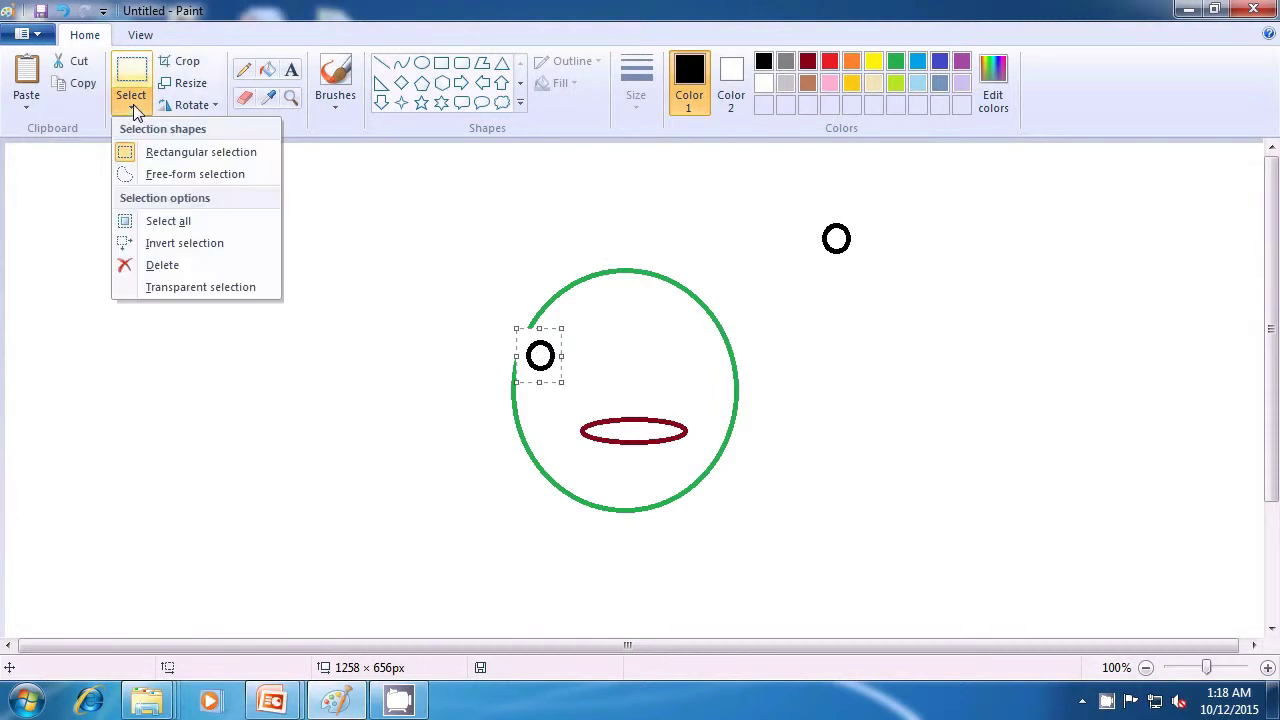
click(185, 288)
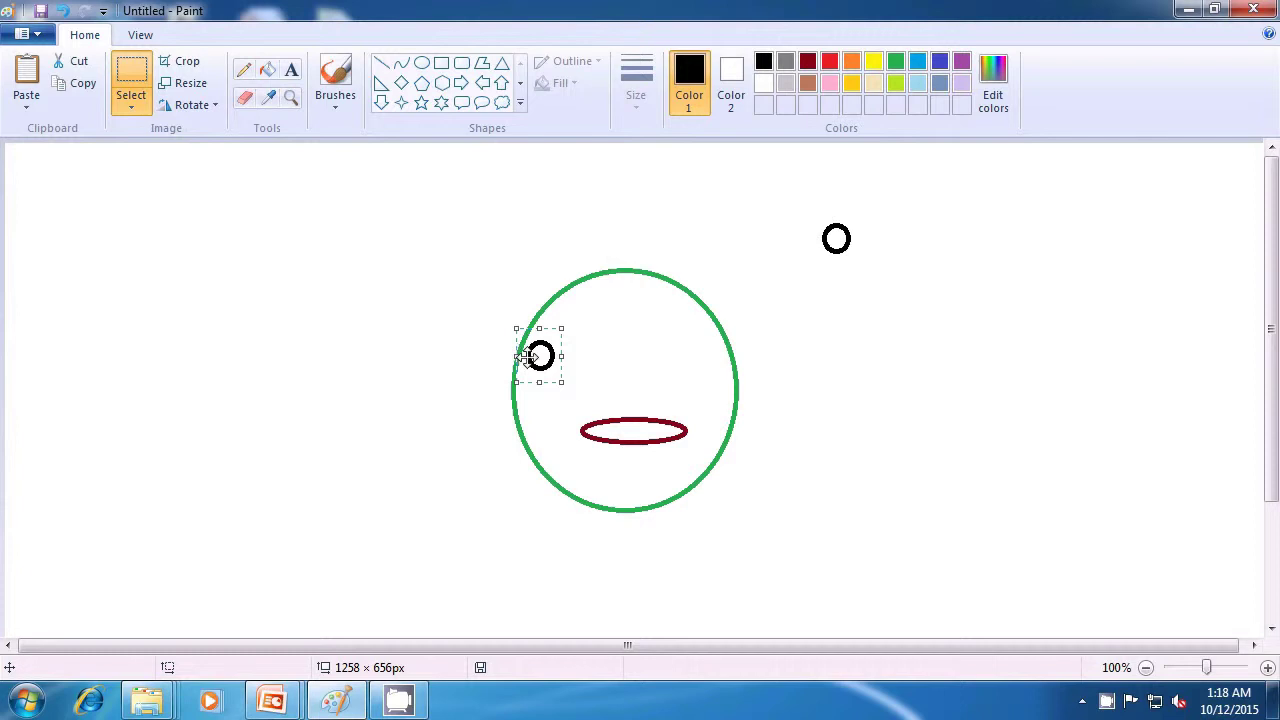
mouse_move(535, 358)
mouse_down()
mouse_move(551, 376)
mouse_move(541, 370)
mouse_up()
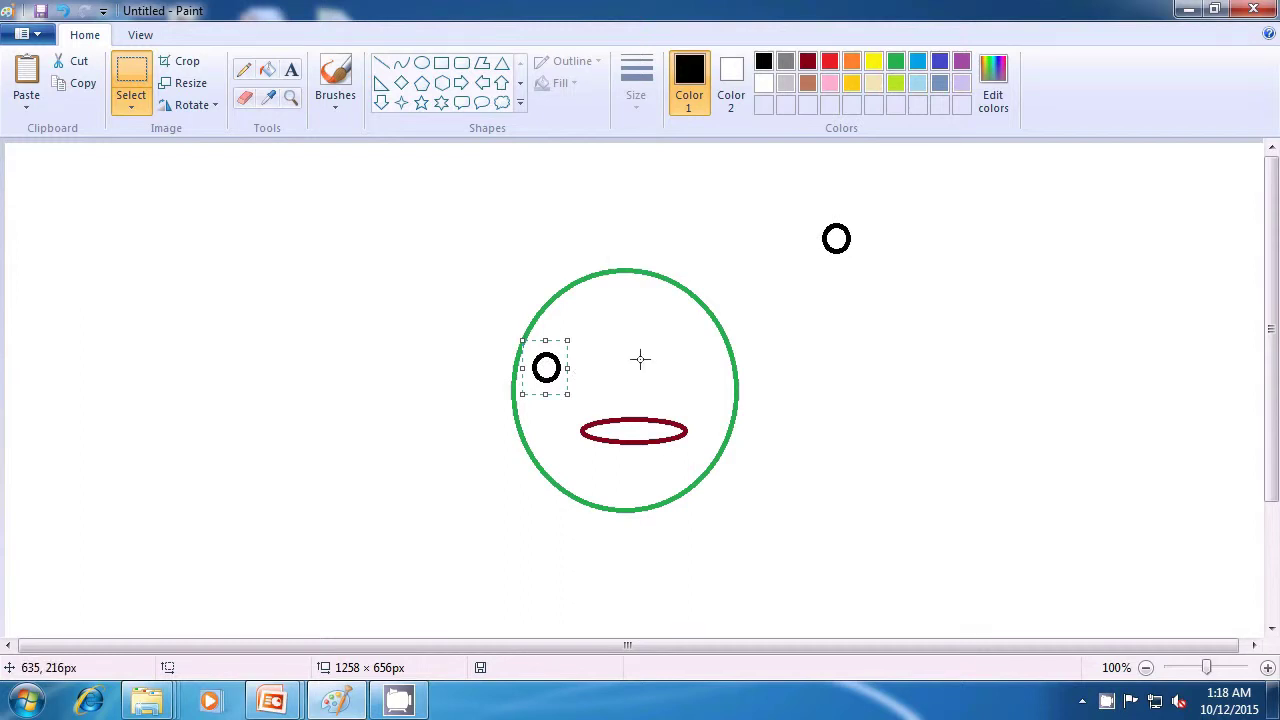
Paste another copy of the small black circle and place it inside the face as the right eye.
key(ctrl+v)
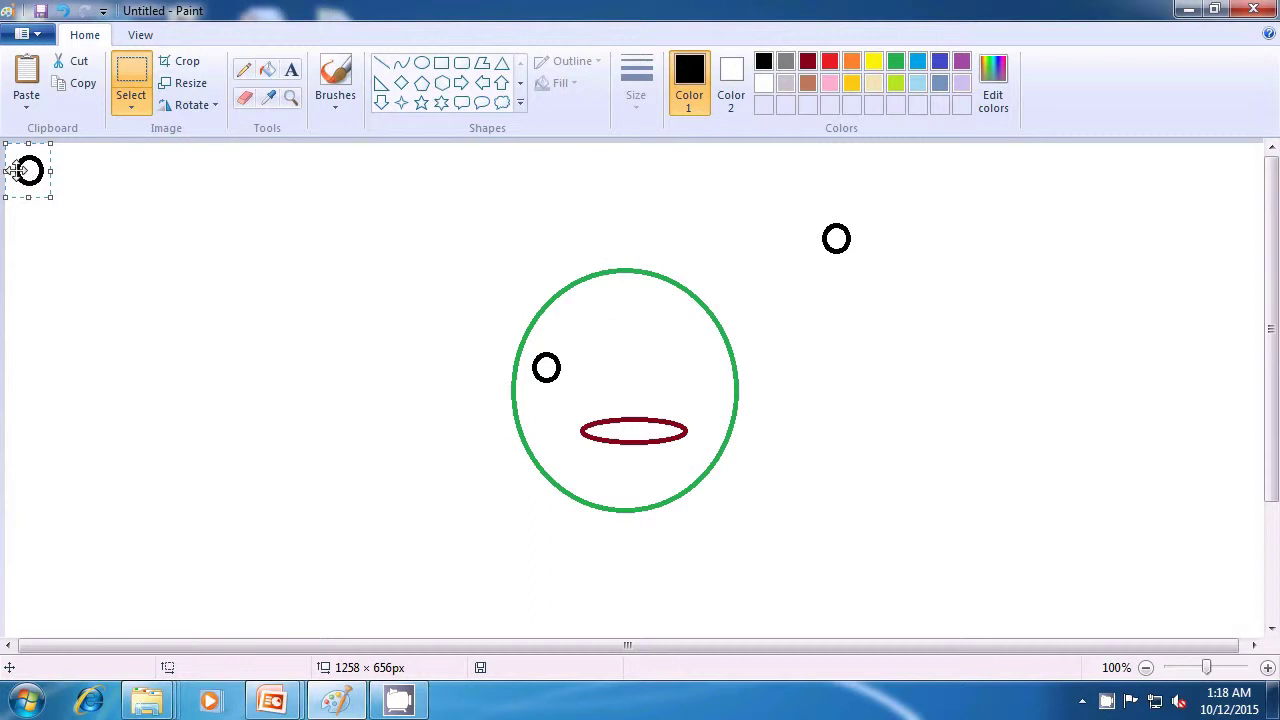
drag(14, 170, 680, 362)
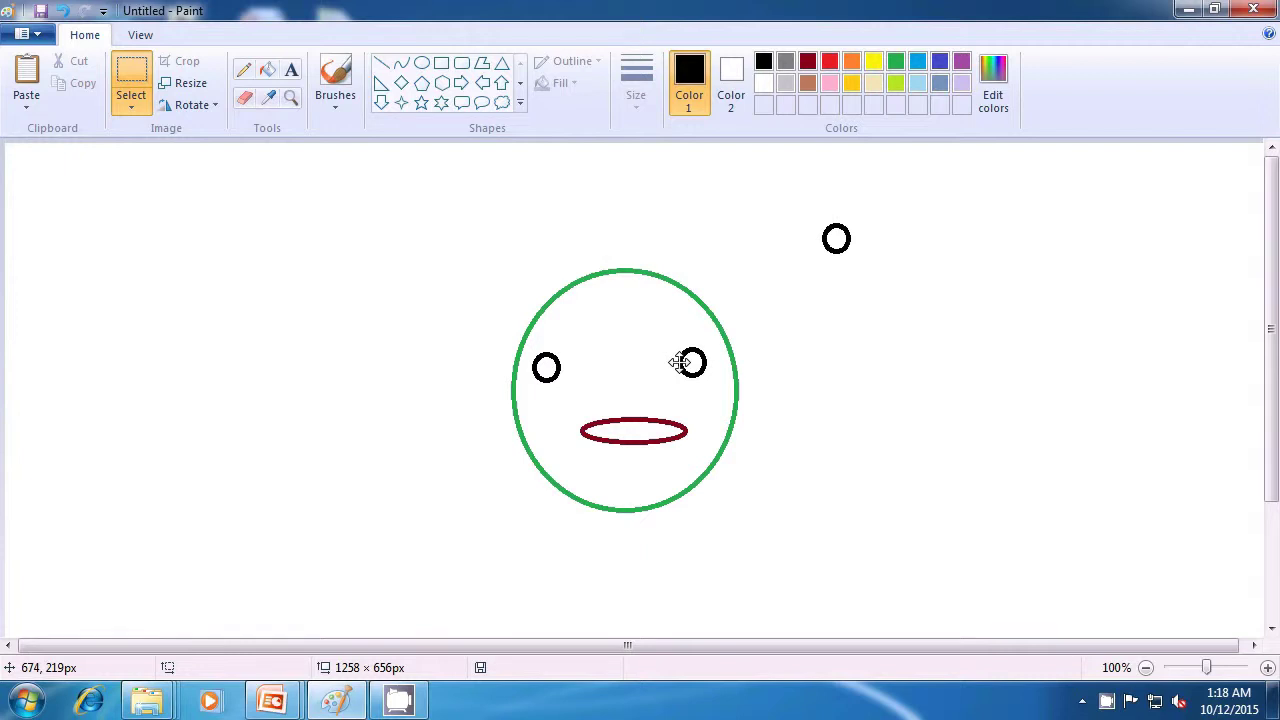
drag(680, 362, 680, 362)
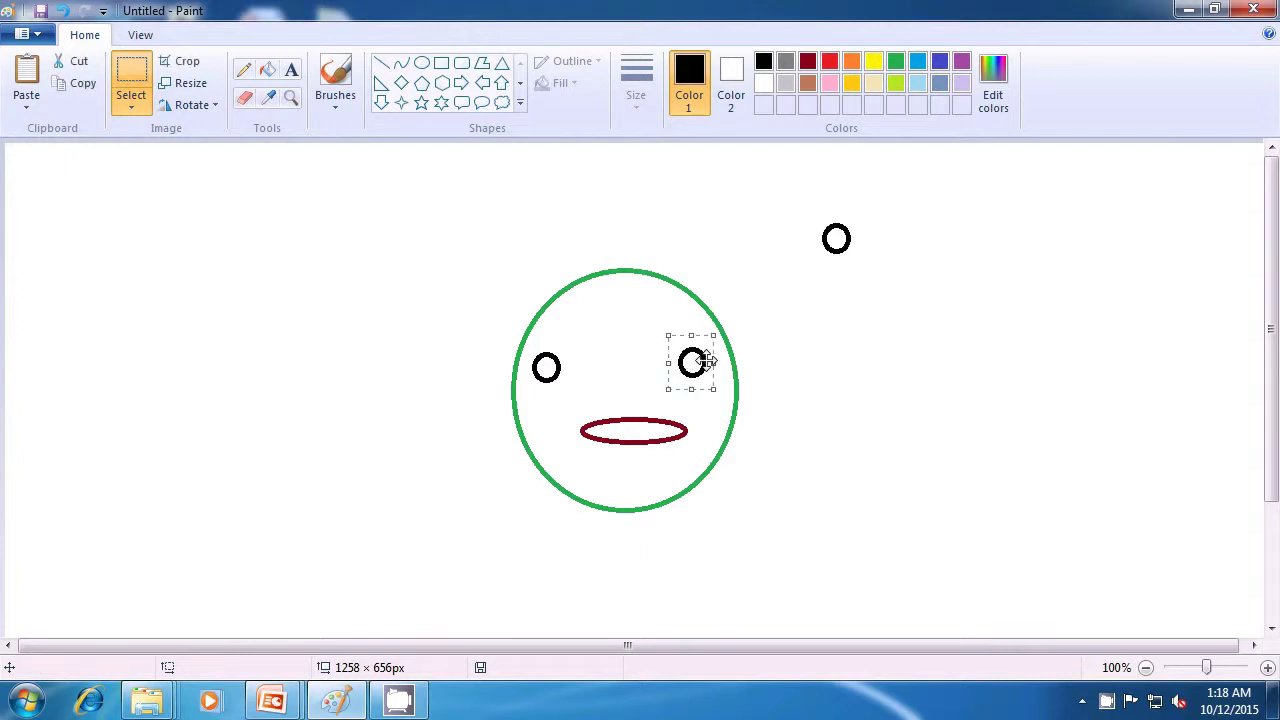
Paste six overlapping black circles along the face's upper-left edge as curly hair, starting at eye level and working upward.
key(ctrl+v)
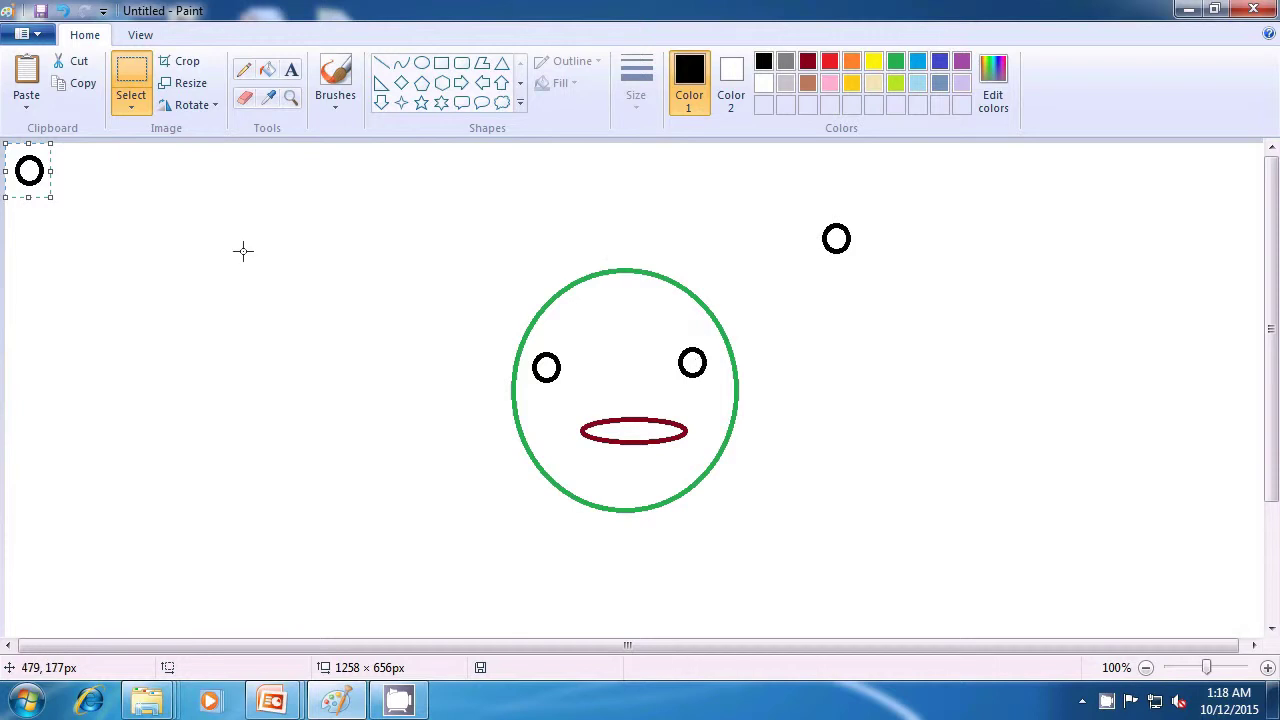
drag(30, 162, 511, 359)
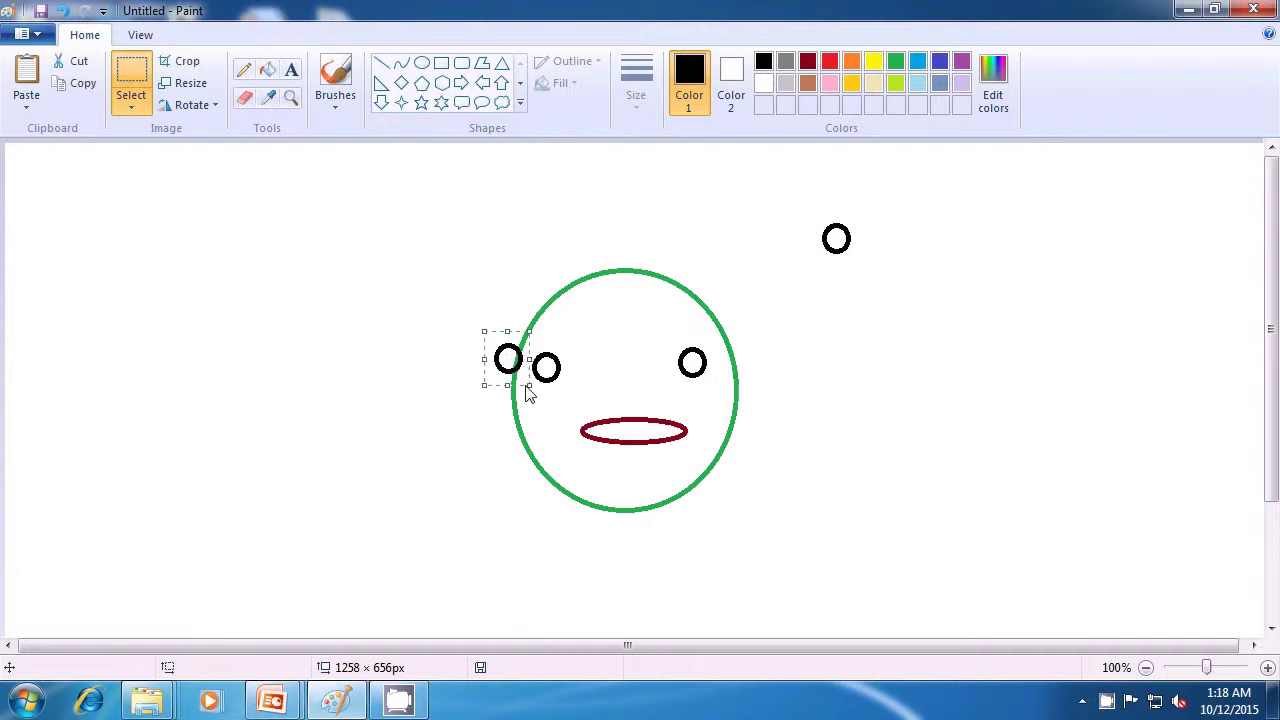
key(ctrl+v)
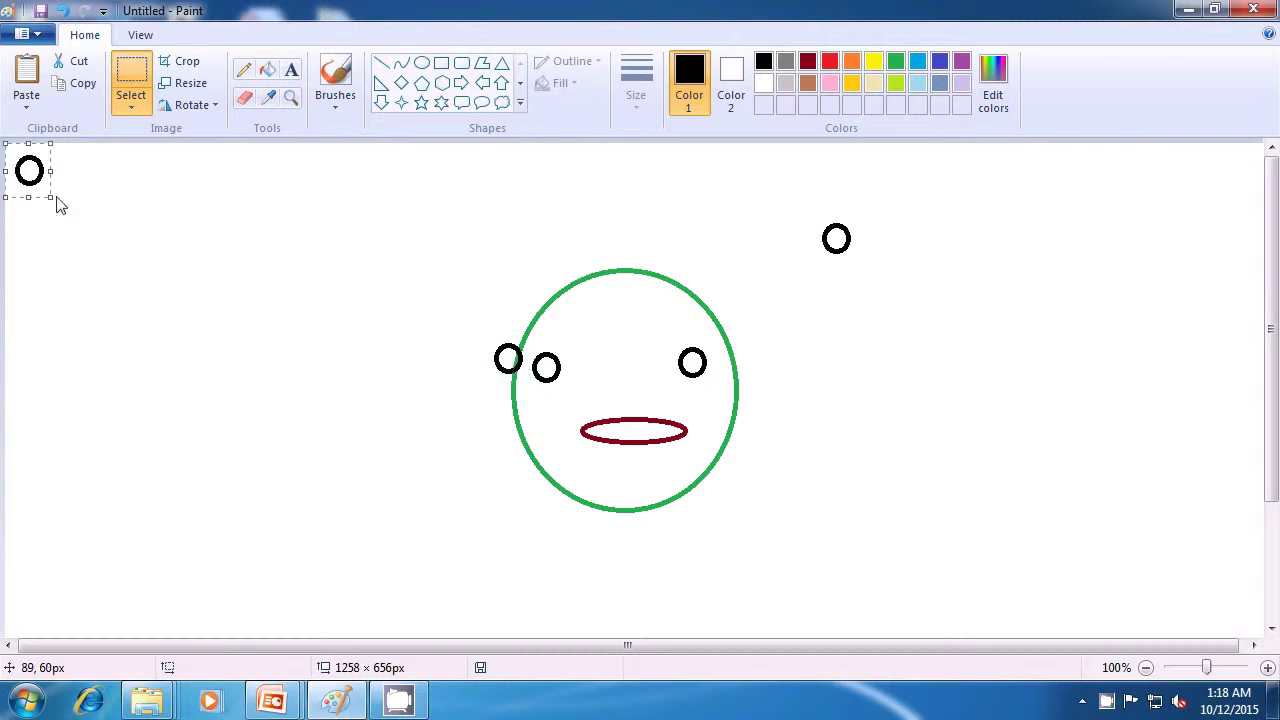
drag(44, 180, 520, 355)
key(ctrl+v)
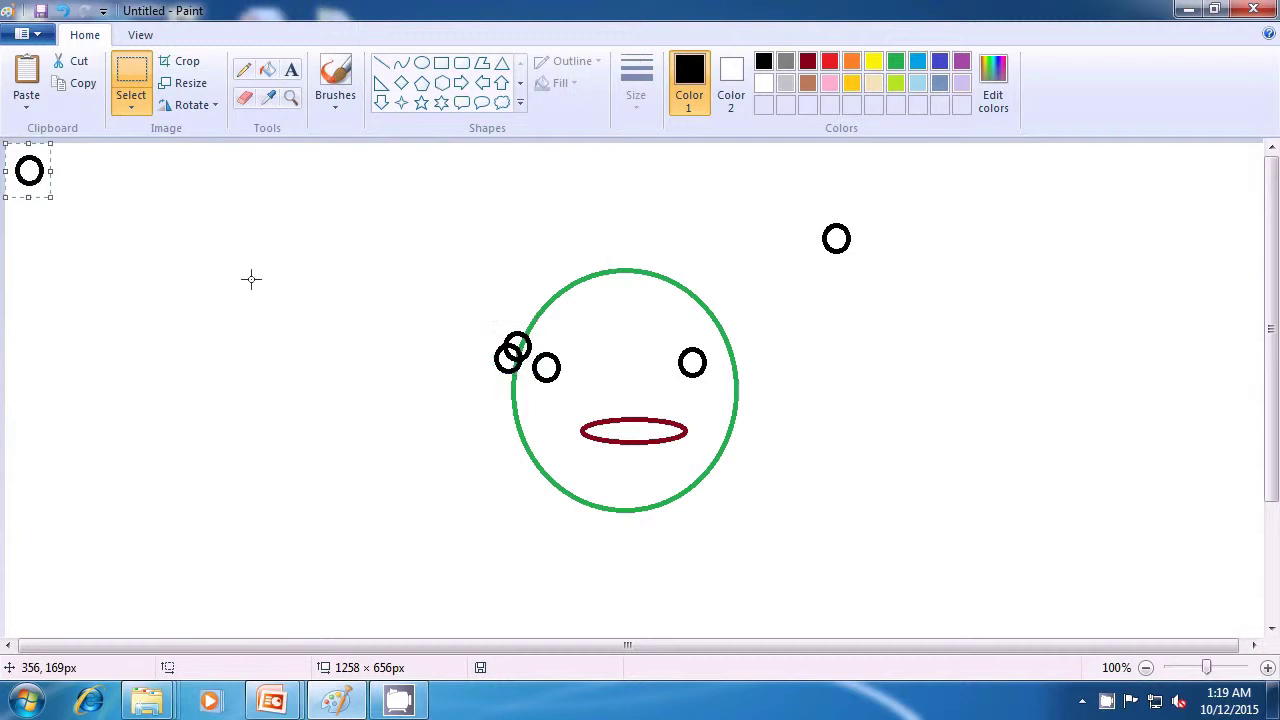
drag(44, 180, 519, 331)
key(ctrl+v)
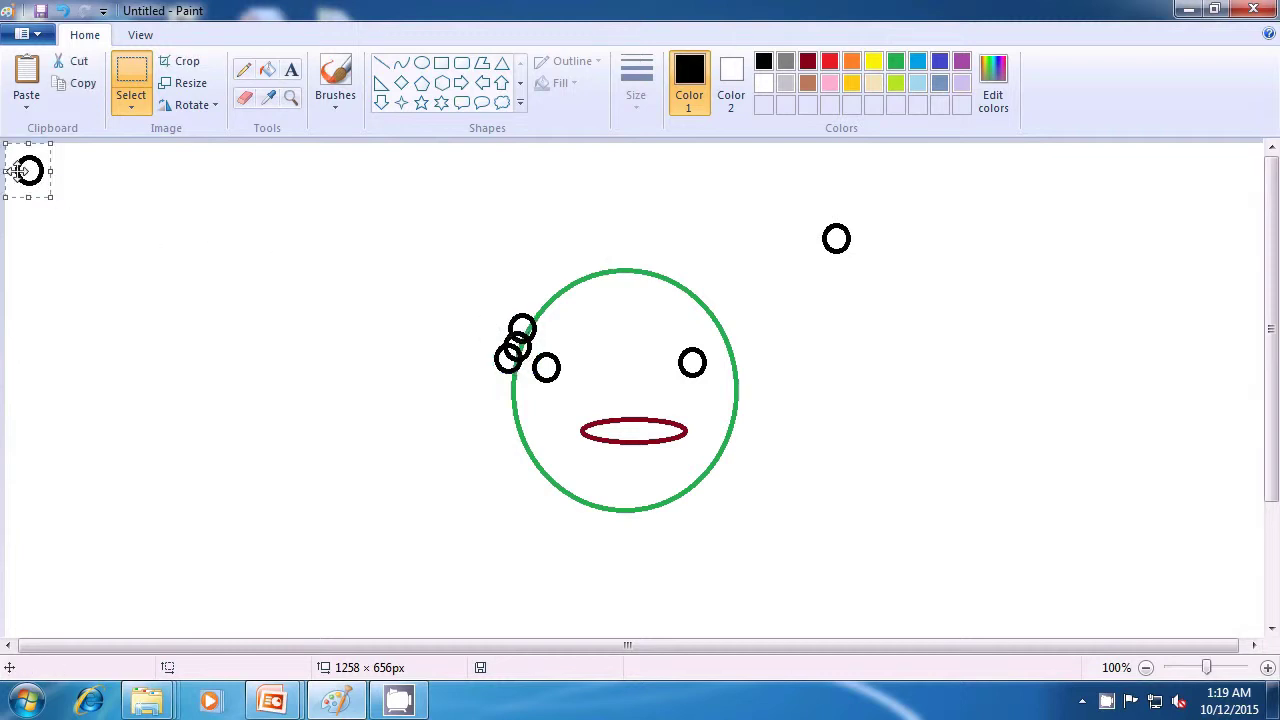
drag(30, 170, 544, 333)
key(ctrl+v)
drag(27, 177, 541, 305)
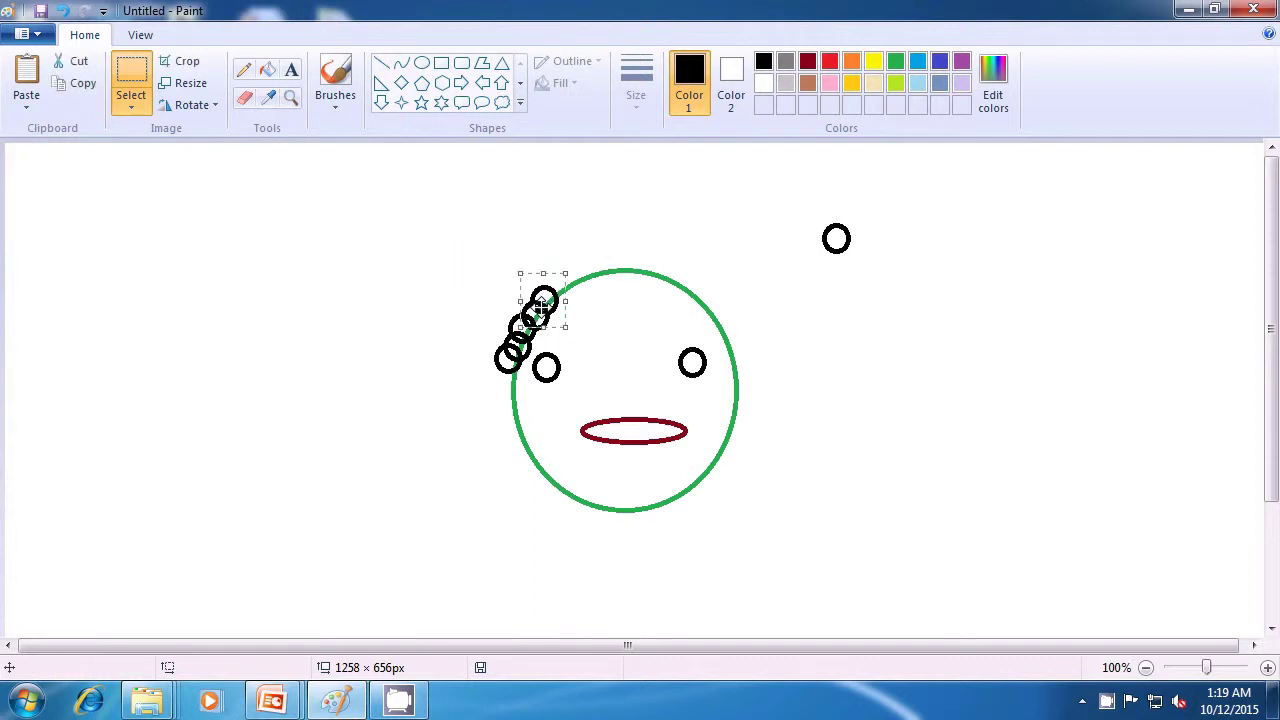
key(ctrl+v)
drag(29, 169, 558, 289)
Continue the curly hair across the top of the head with eight more overlapping pasted circles.
key(ctrl+v)
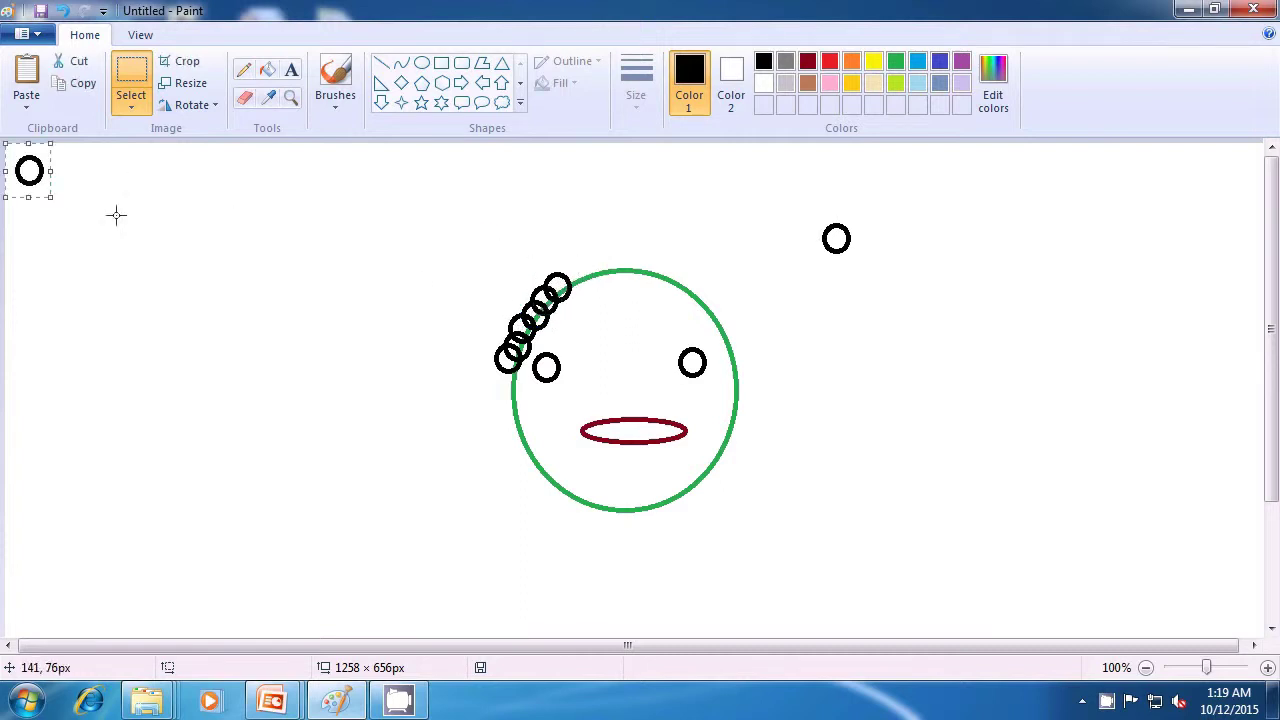
drag(24, 174, 565, 286)
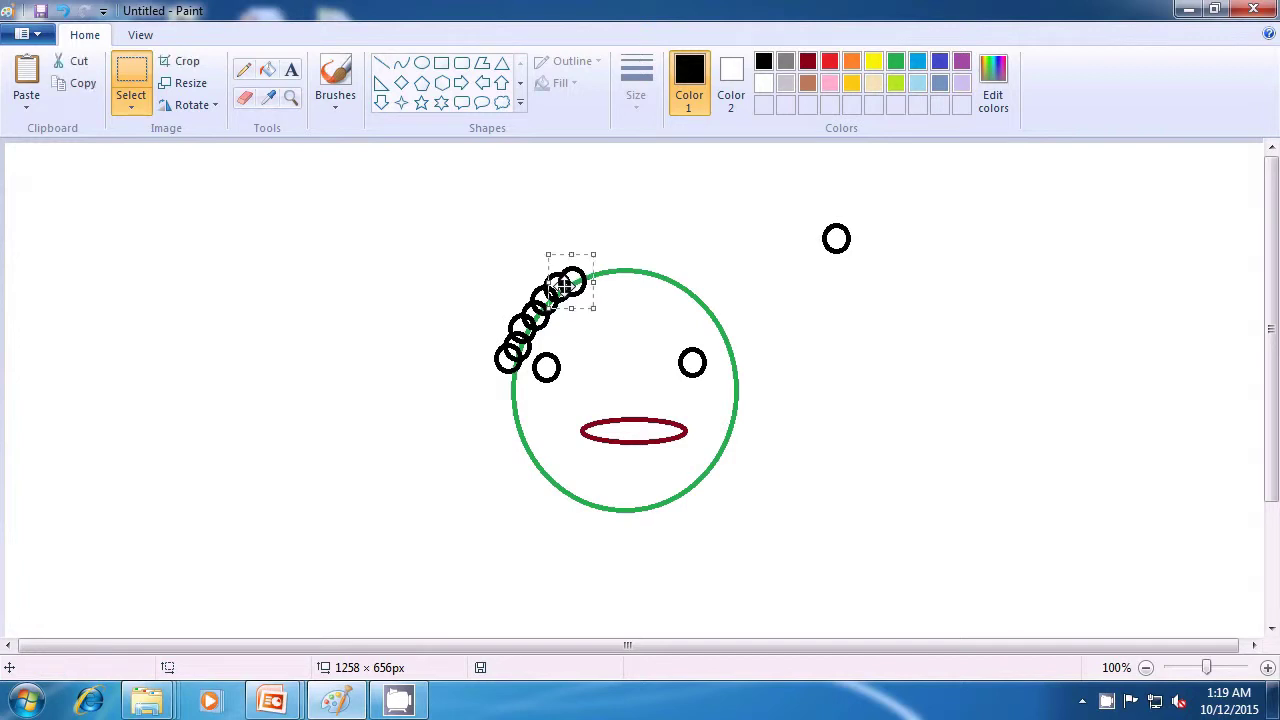
key(ctrl+v)
drag(34, 166, 589, 271)
key(ctrl+v)
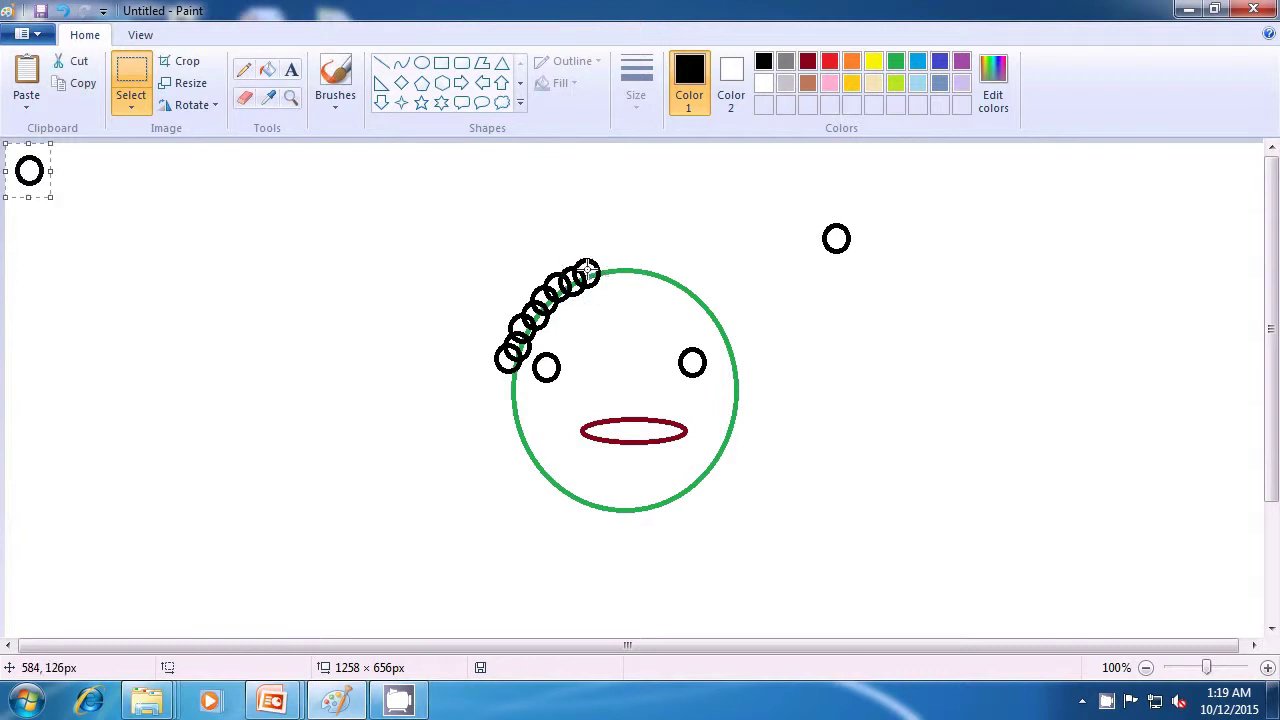
drag(29, 169, 606, 270)
key(ctrl+v)
drag(29, 169, 614, 267)
key(ctrl+v)
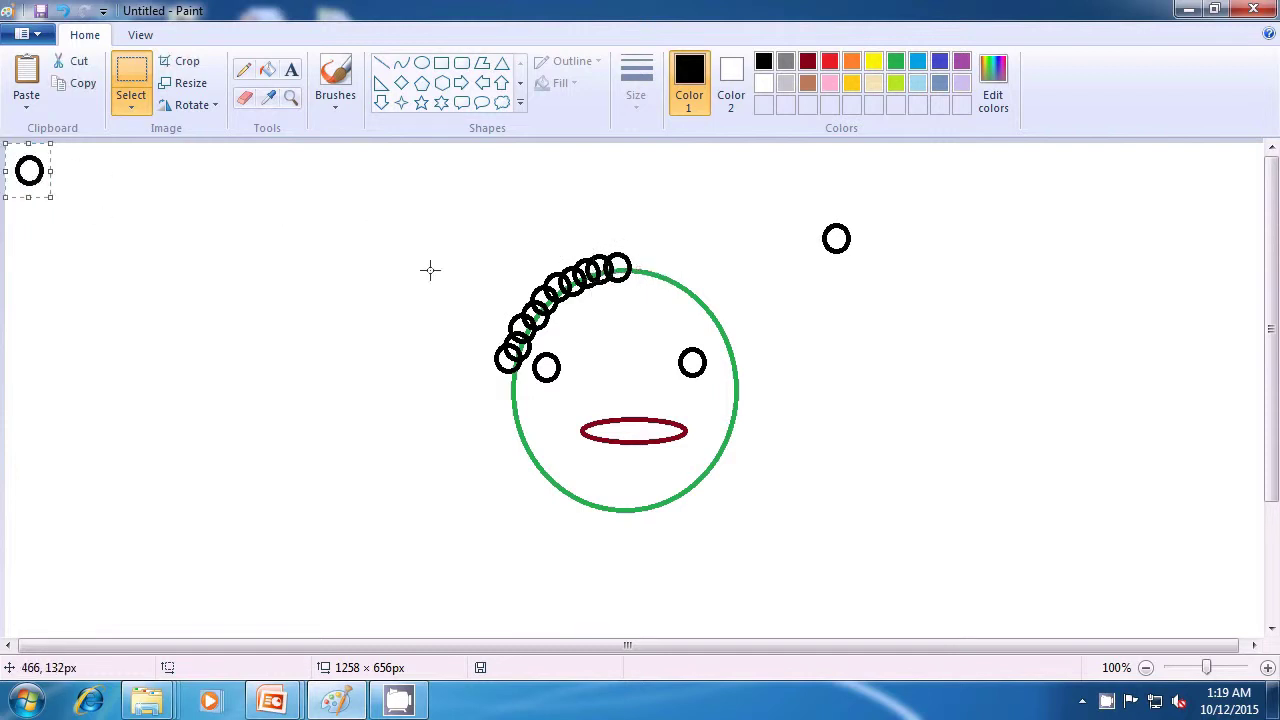
mouse_move(28, 177)
mouse_down()
mouse_move(762, 285)
mouse_move(628, 267)
mouse_move(656, 288)
mouse_up()
click(607, 268)
key(ctrl+c)
key(ctrl+v)
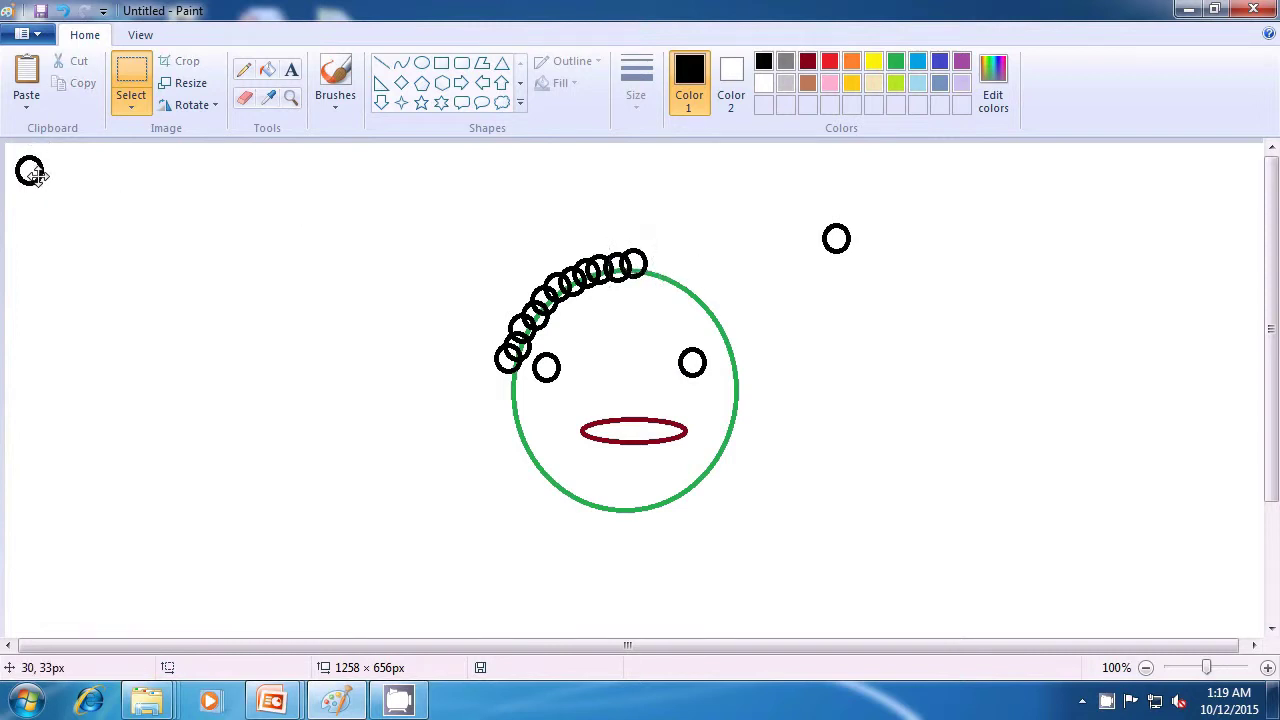
mouse_move(32, 172)
mouse_down()
mouse_move(656, 268)
mouse_move(672, 286)
mouse_up()
key(ctrl+c)
key(ctrl+v)
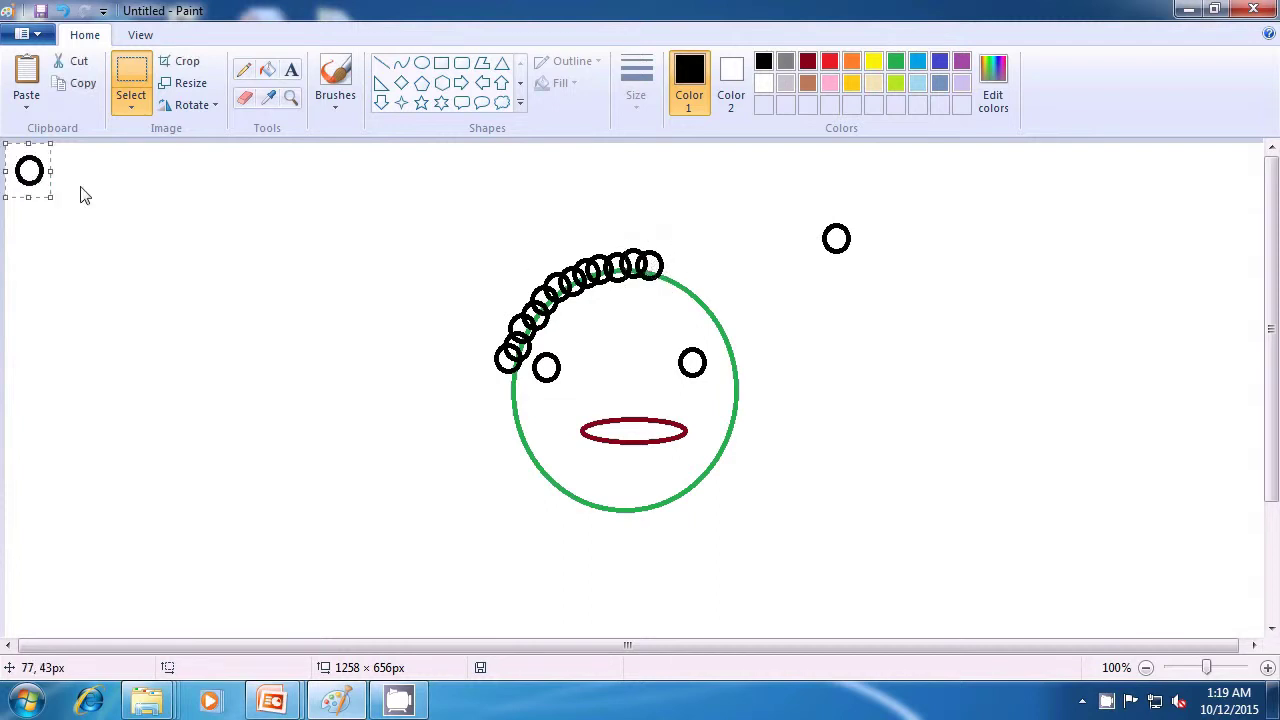
drag(36, 180, 680, 288)
key(ctrl+c)
key(ctrl+v)
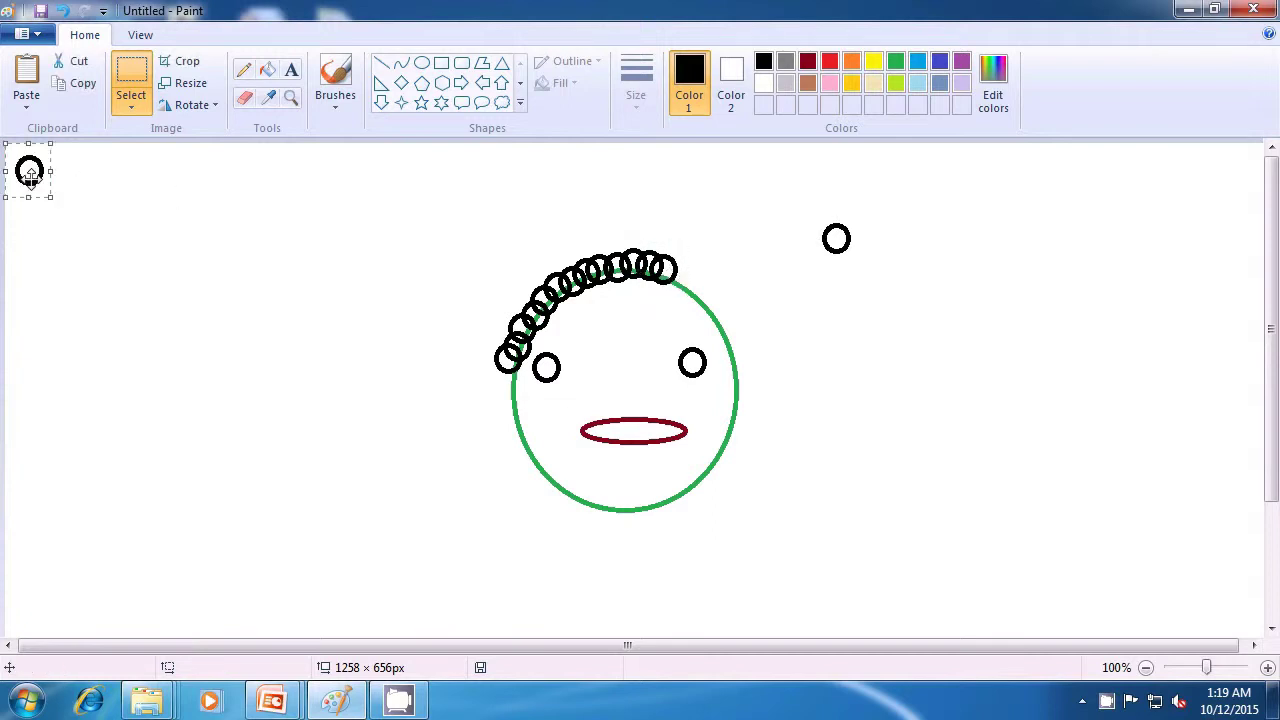
drag(30, 176, 680, 285)
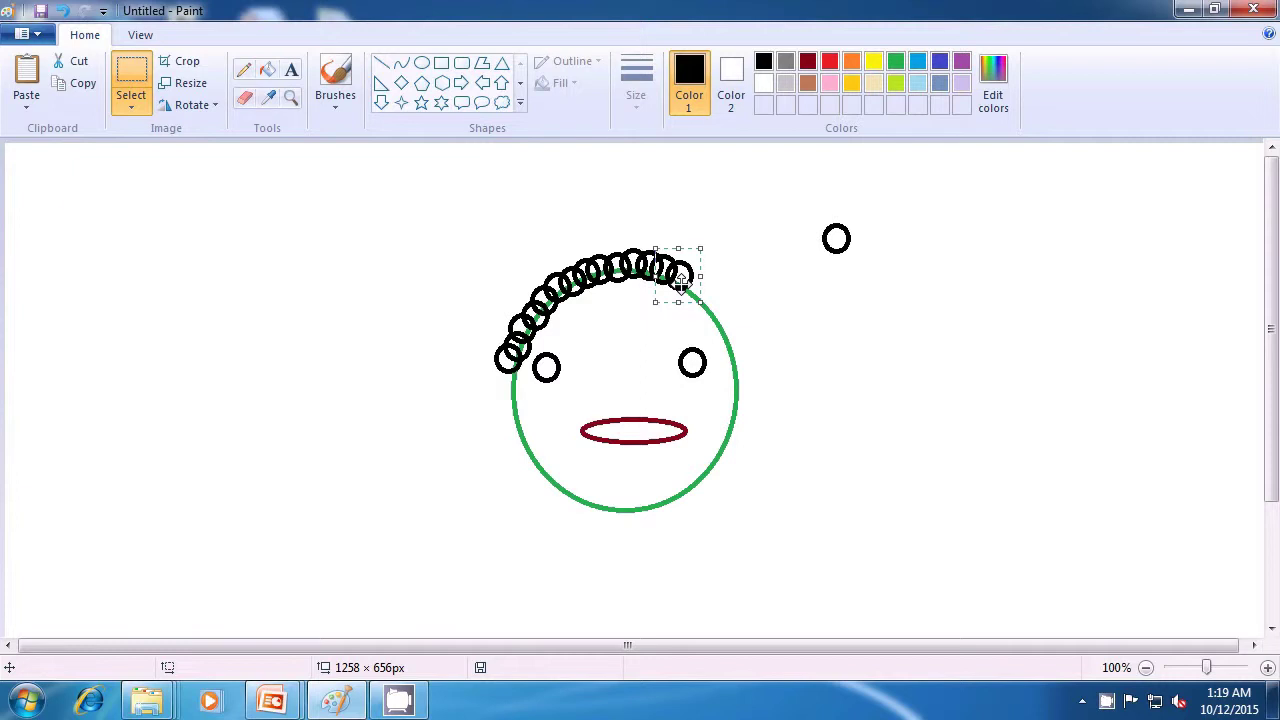
Finish the hairline with six overlapping pasted circles down the face's upper-right edge to the right eye's level.
key(ctrl+v)
drag(29, 169, 695, 290)
key(ctrl+v)
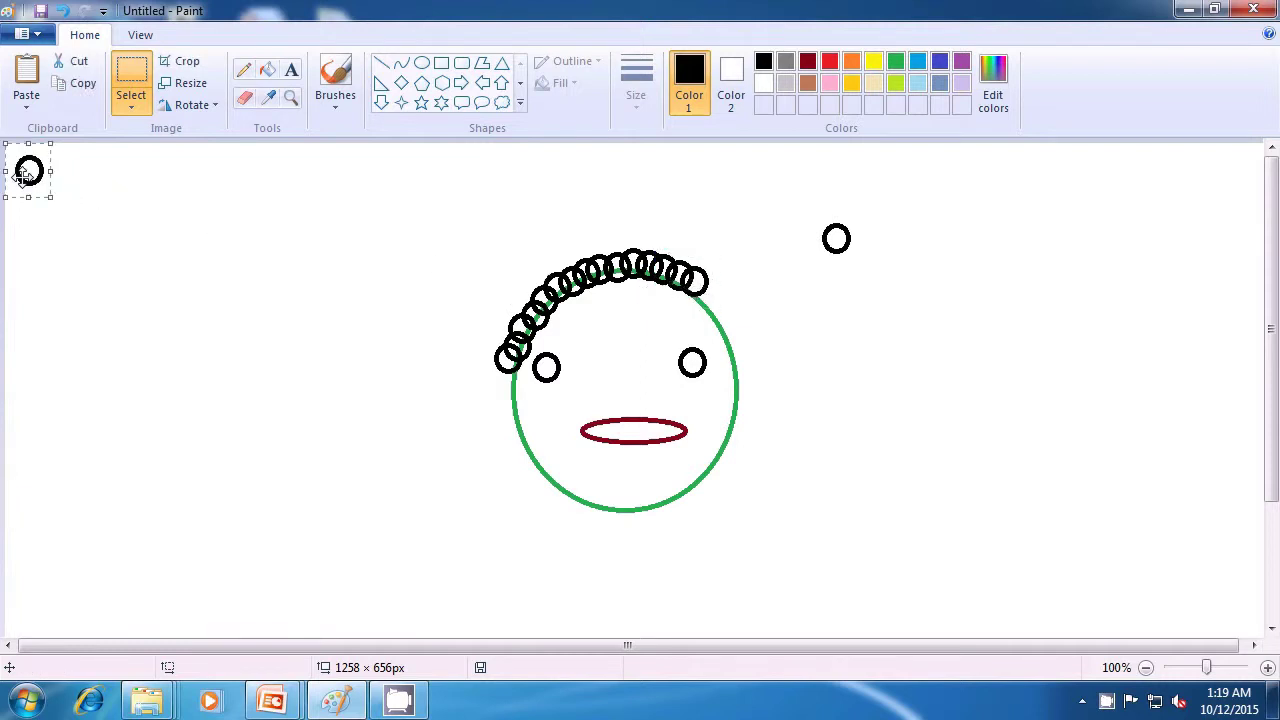
drag(24, 175, 697, 304)
key(ctrl+v)
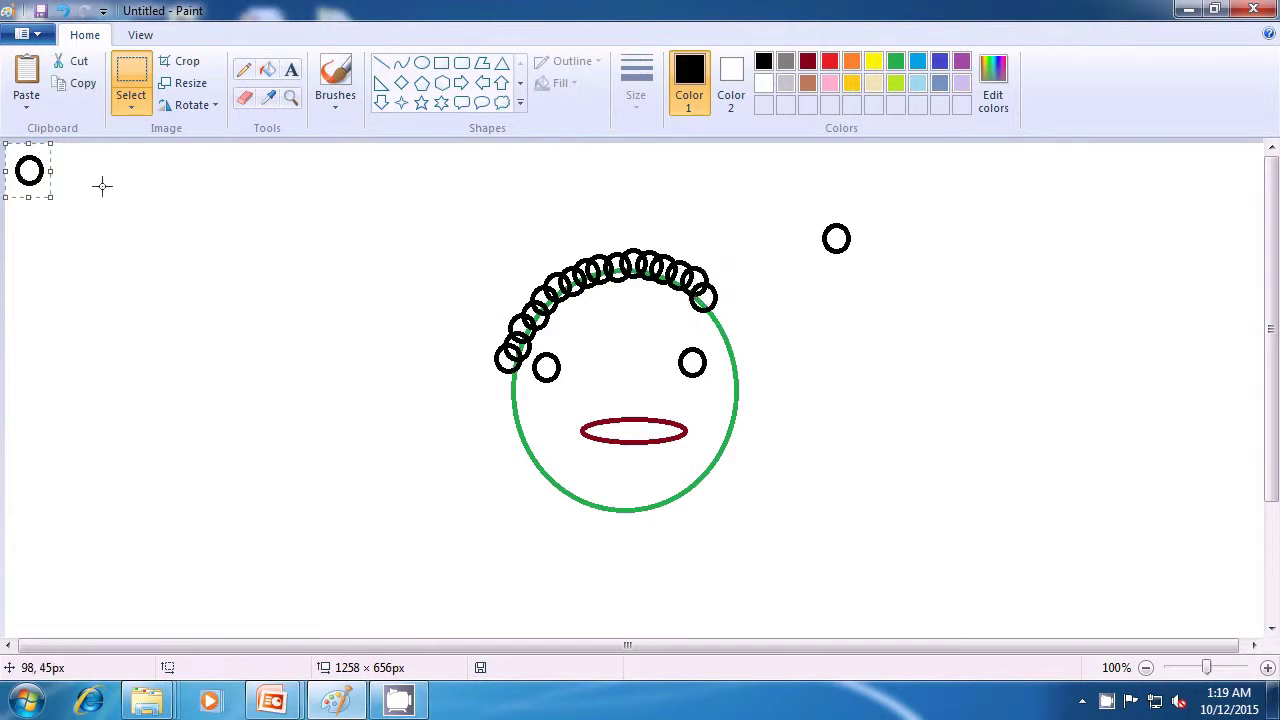
drag(28, 175, 718, 322)
key(ctrl+v)
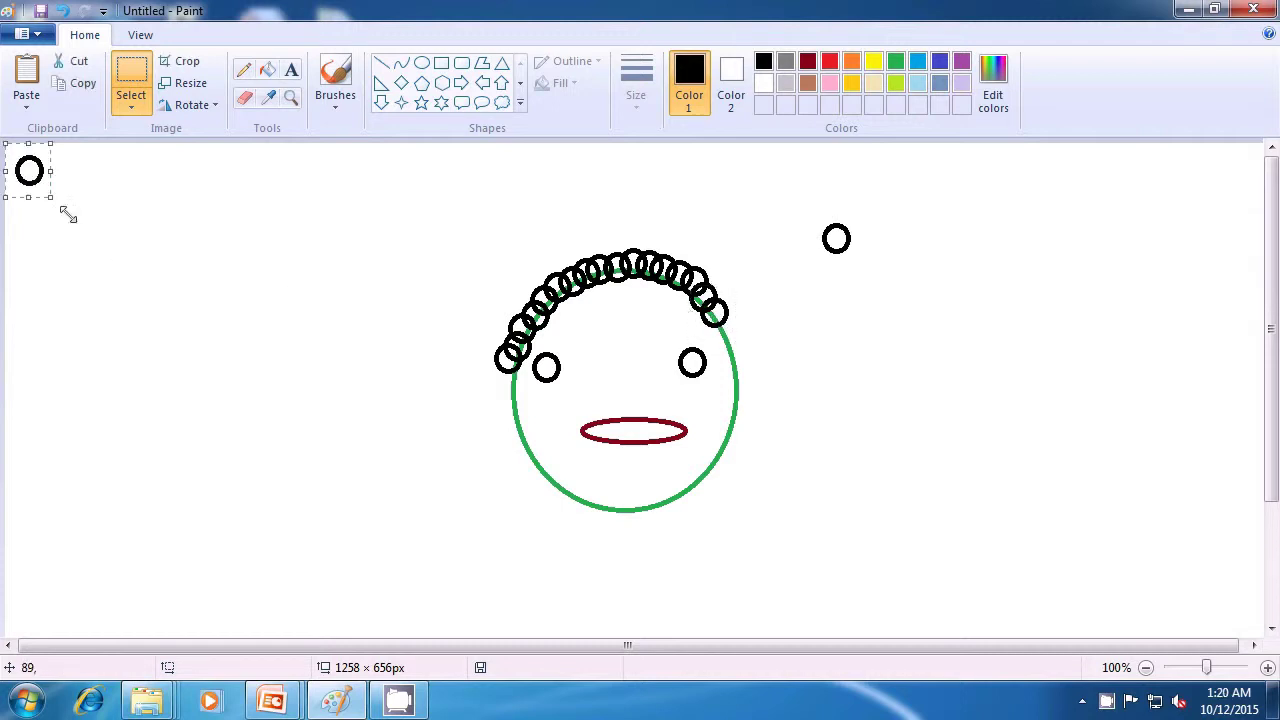
drag(19, 188, 714, 340)
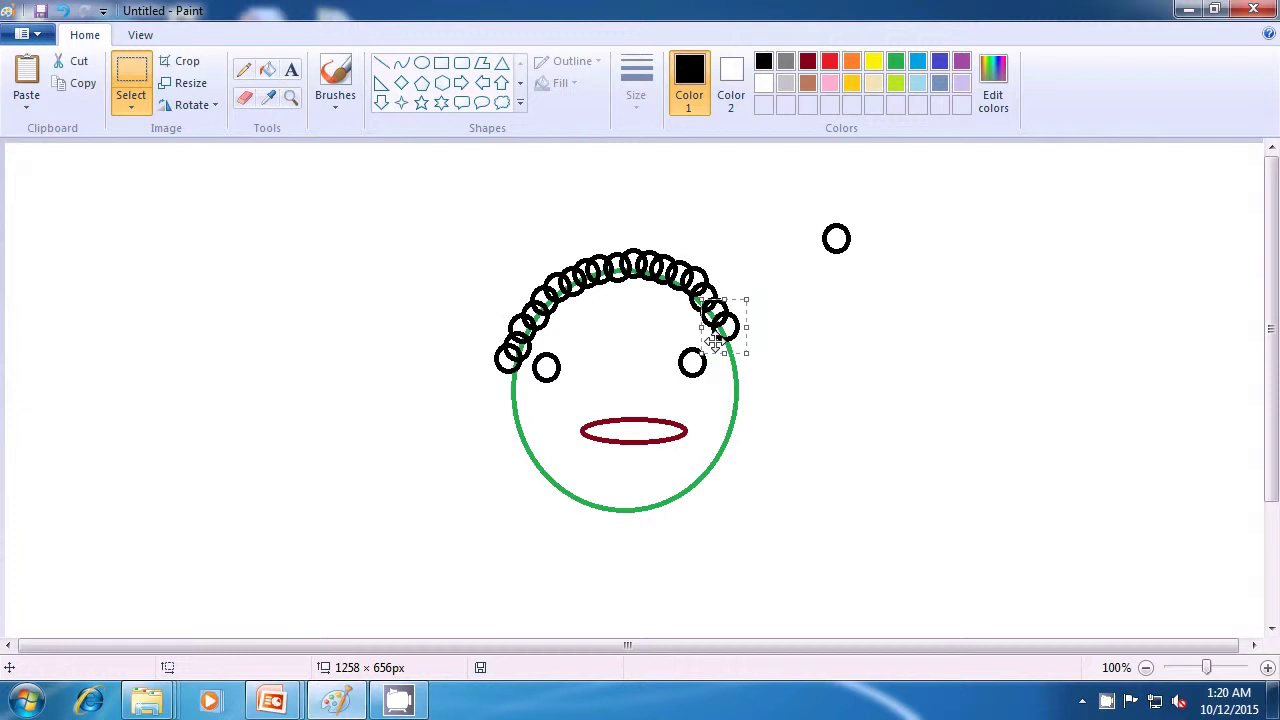
key(ctrl+v)
drag(46, 166, 738, 344)
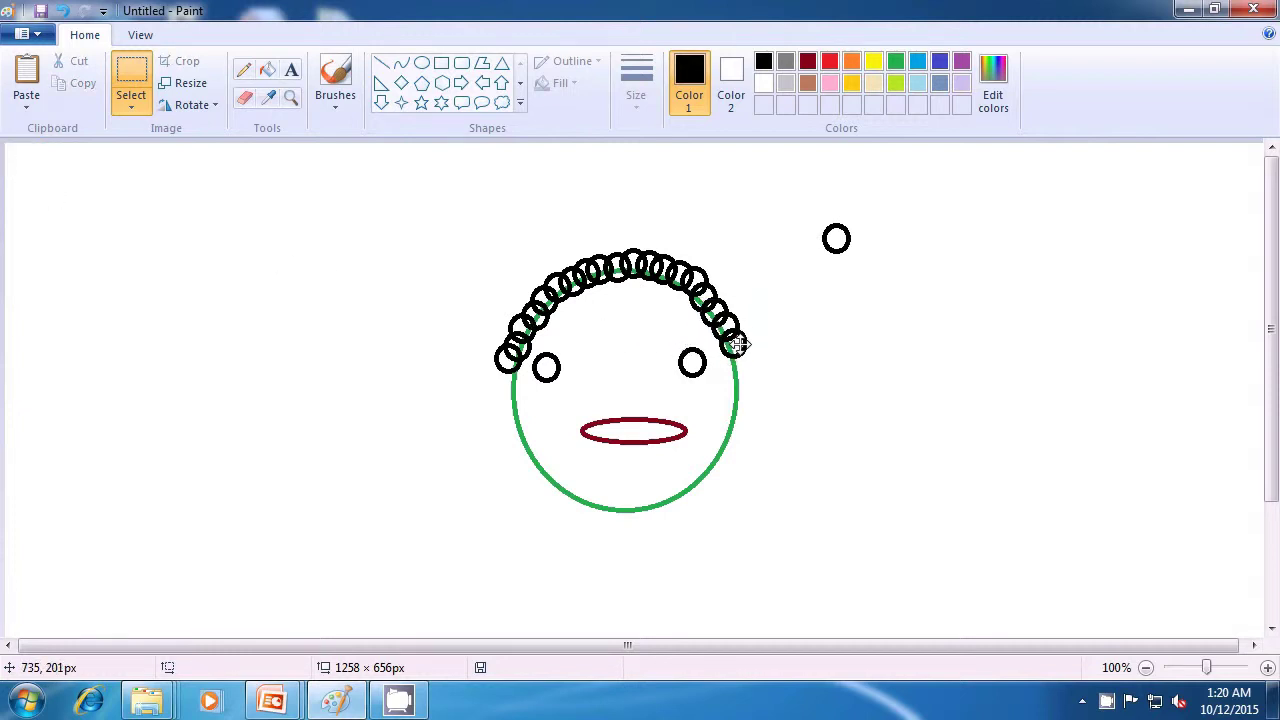
key(ctrl+v)
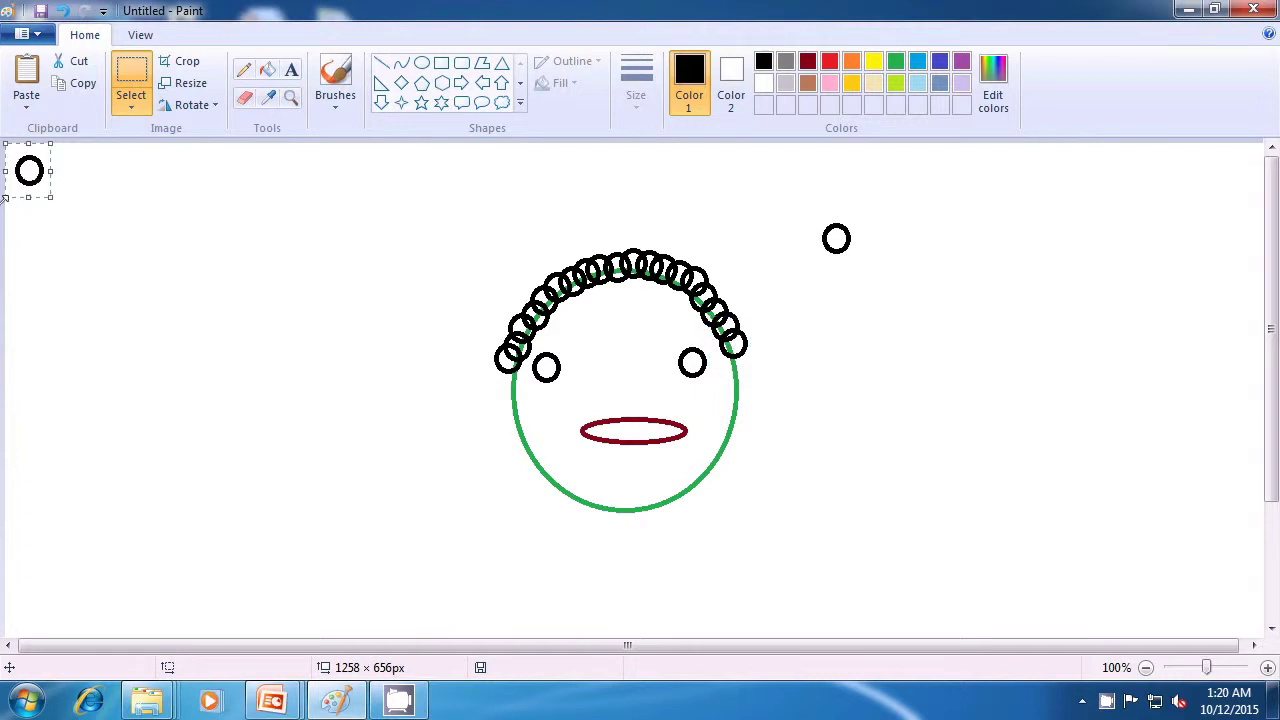
drag(12, 177, 720, 366)
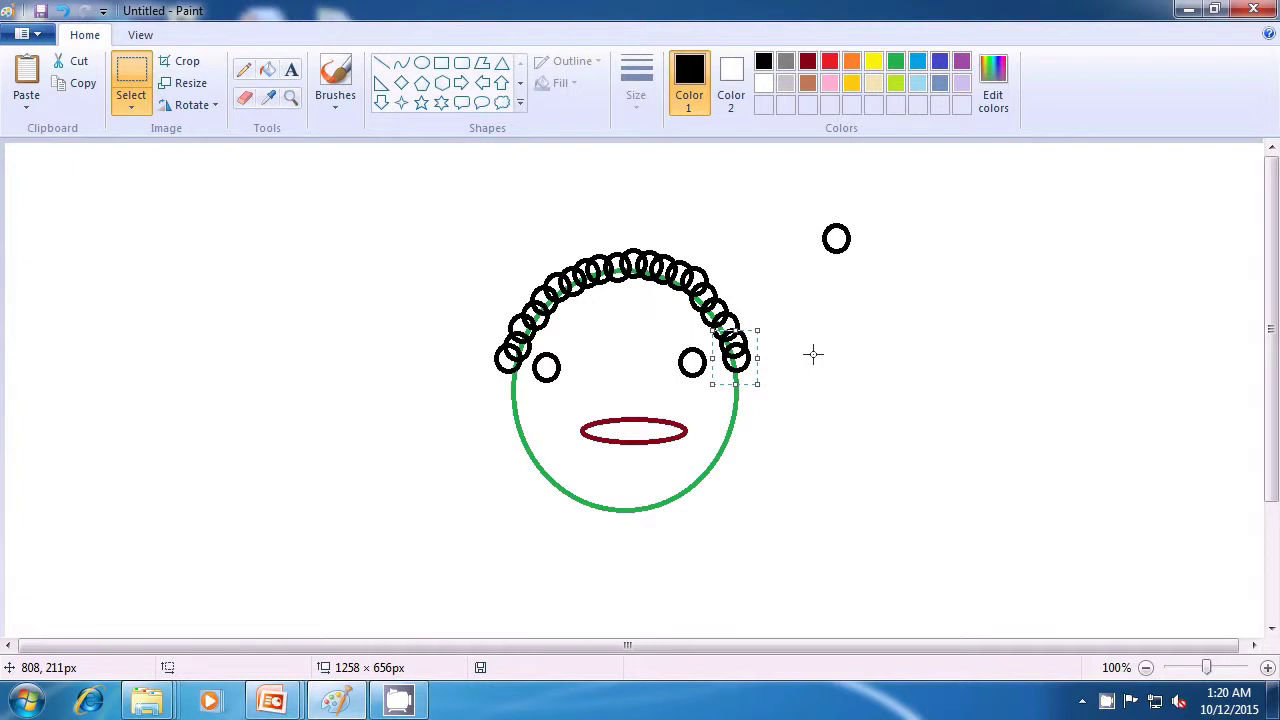
Start a second outer row of curls with four pasted black circles along the upper-left hairline, working upward from just above eye level.
key(ctrl+v)
drag(28, 170, 509, 337)
key(ctrl+v)
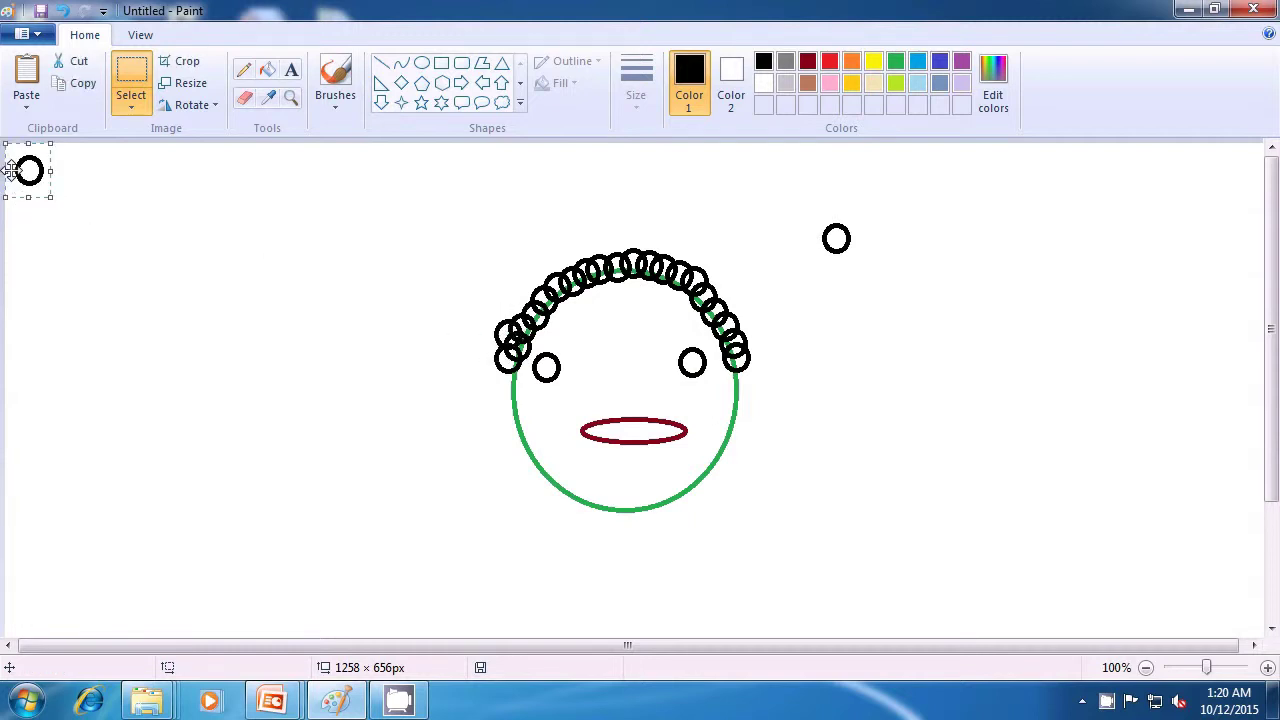
drag(10, 171, 498, 313)
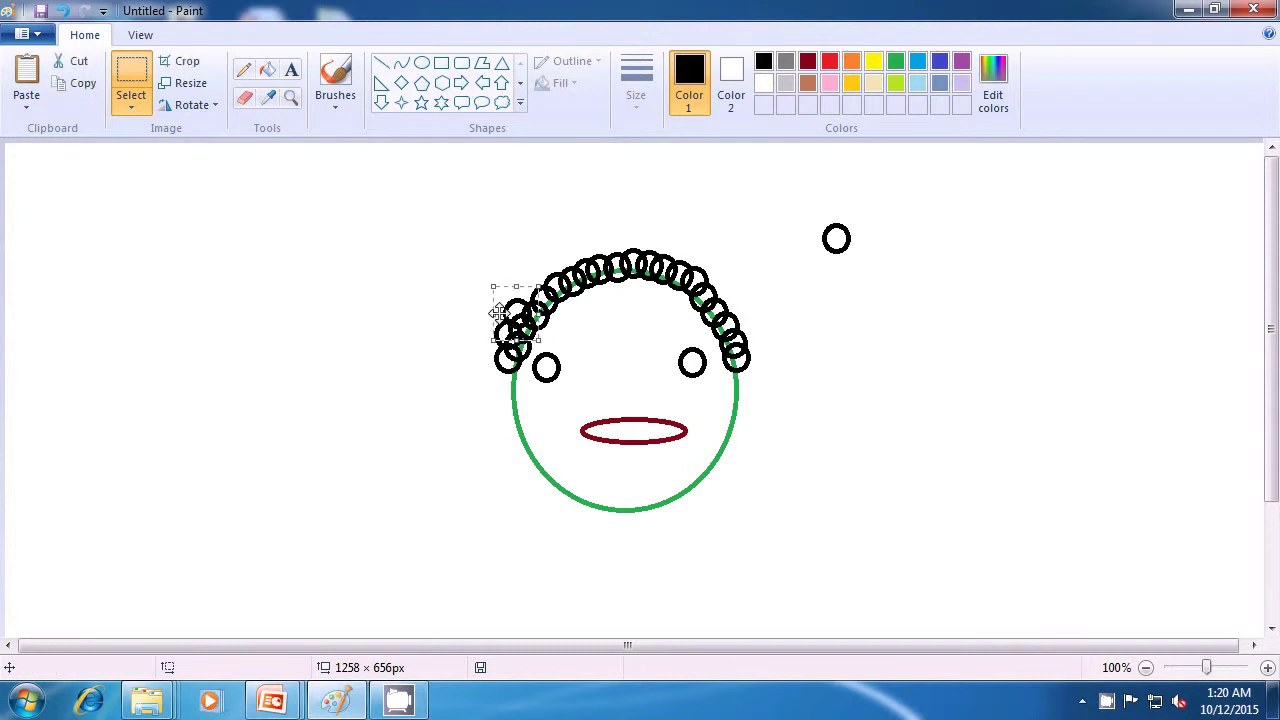
key(ctrl+v)
drag(14, 172, 516, 296)
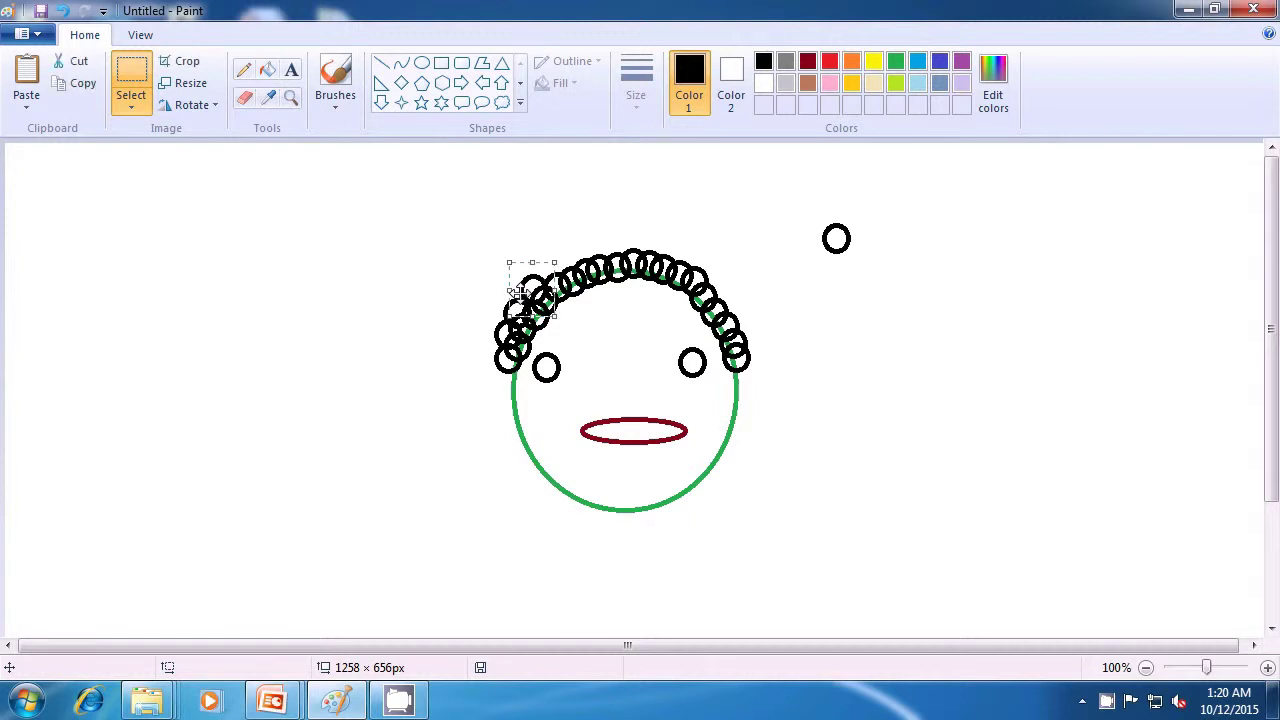
key(ctrl+v)
drag(30, 170, 556, 272)
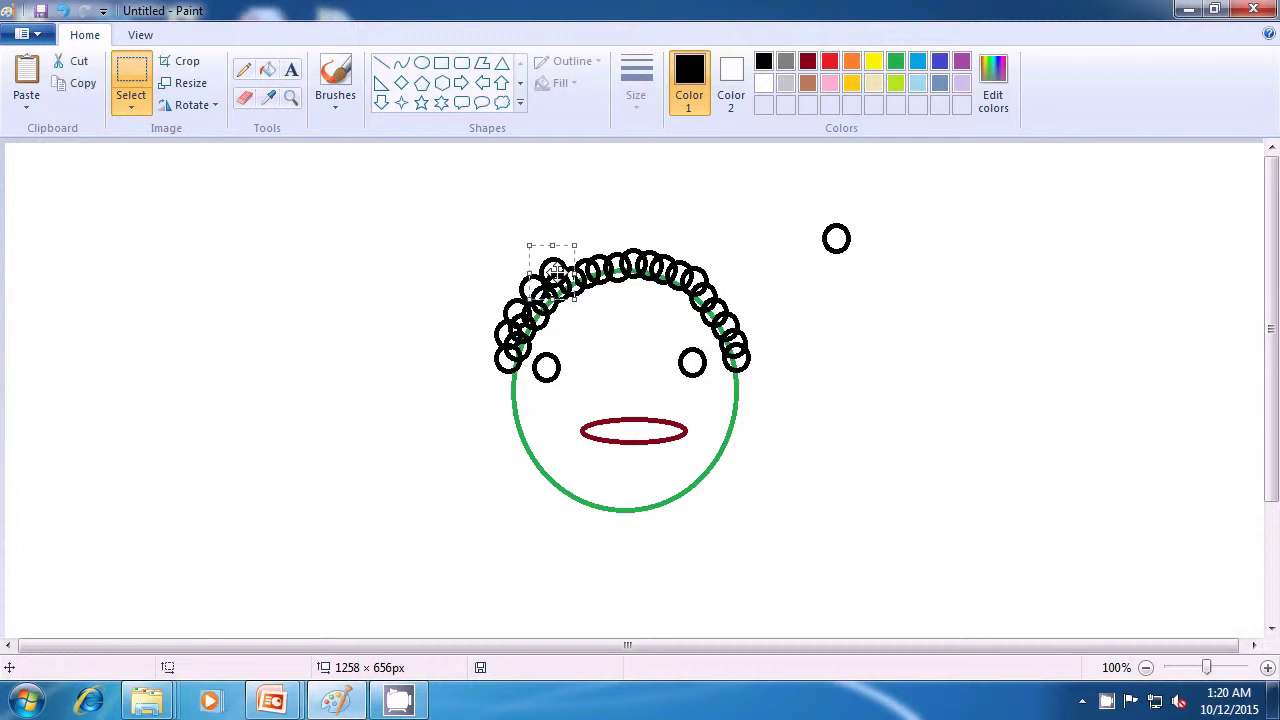
Extend the outer row of curls with four more pasted circles up to the crown of the head.
key(ctrl+v)
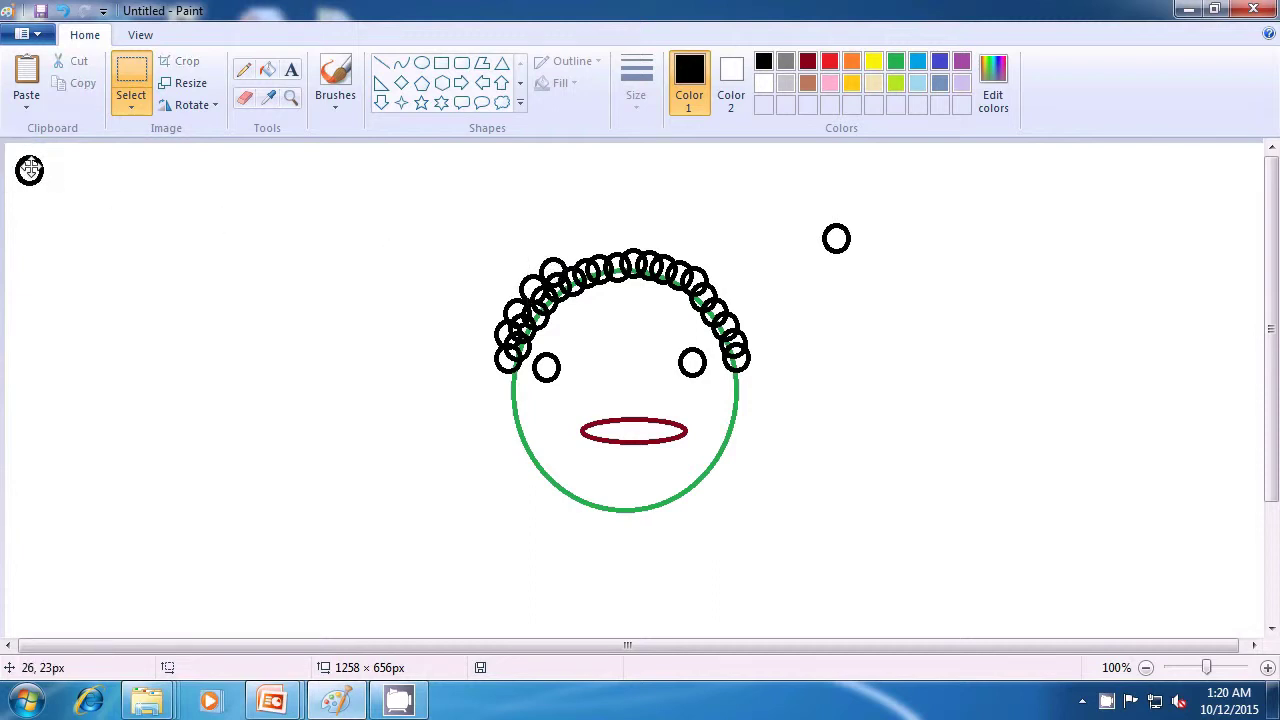
drag(30, 168, 572, 257)
key(ctrl+v)
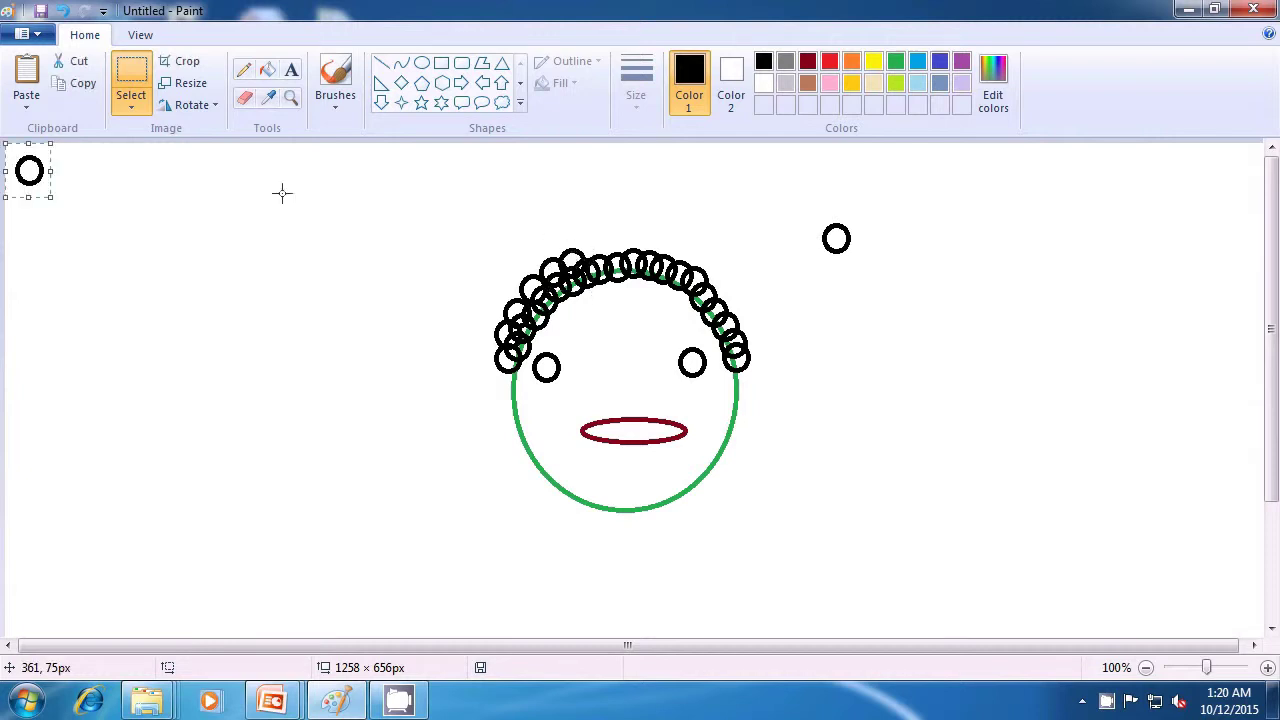
drag(25, 175, 583, 260)
key(ctrl+v)
drag(27, 172, 606, 254)
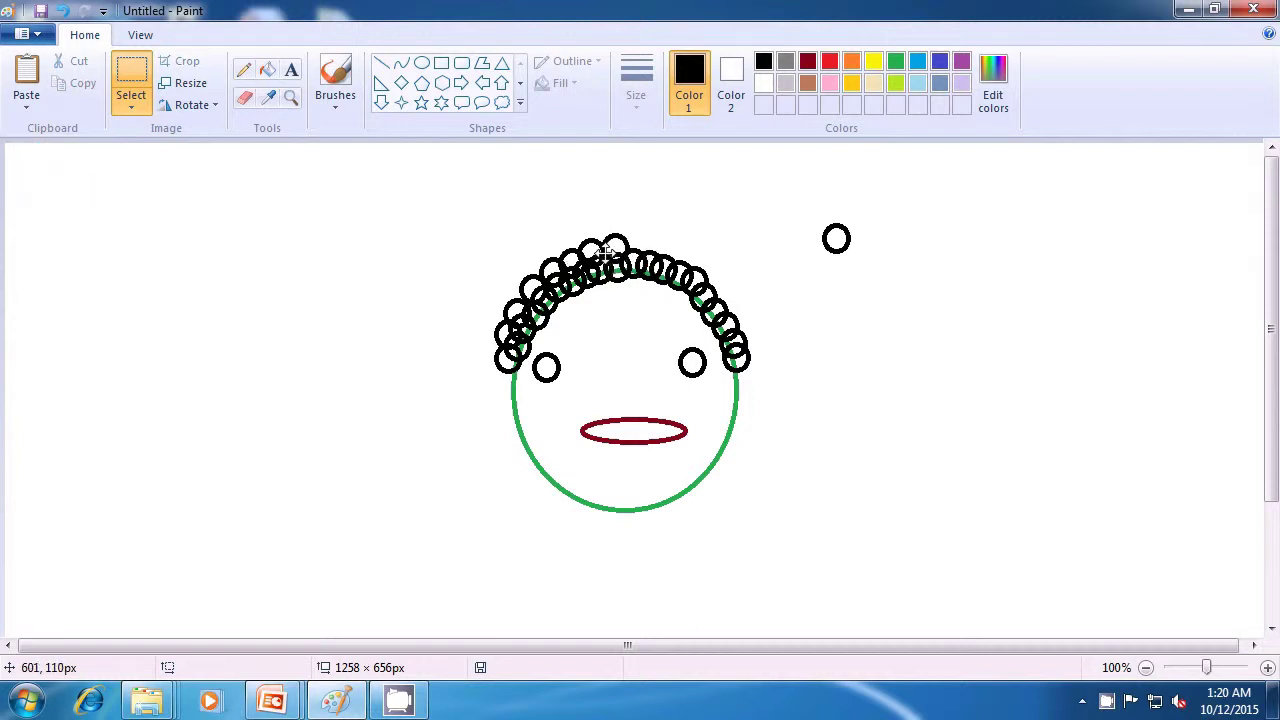
key(ctrl+v)
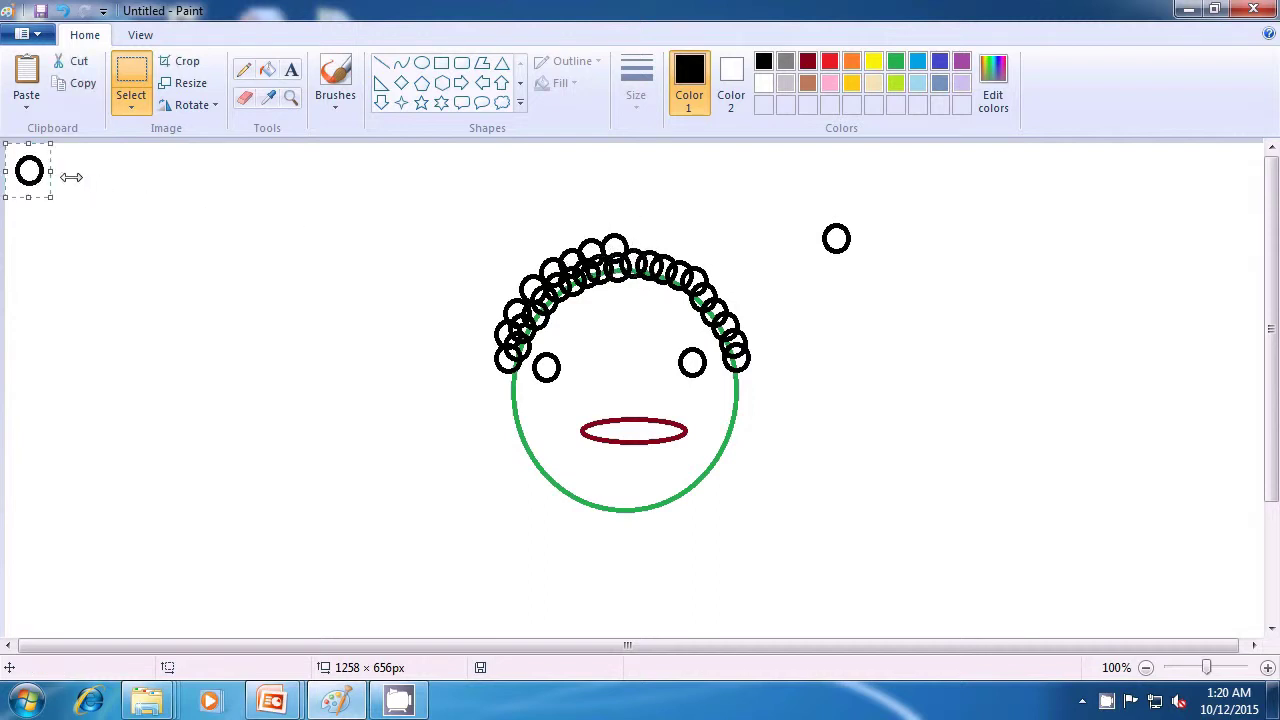
drag(27, 172, 637, 255)
Continue the outer curls past the crown with four overlapping pasted circles, curving down onto the head's upper-right side.
key(ctrl+v)
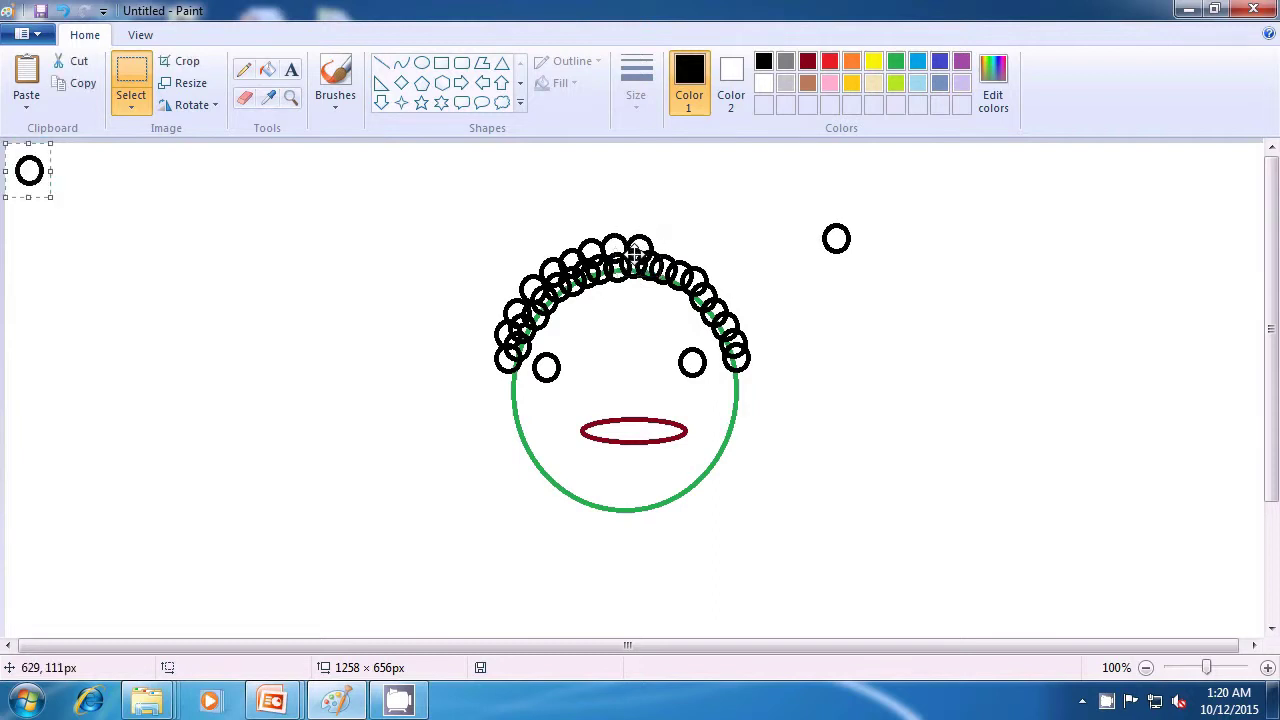
click(61, 183)
drag(61, 183, 658, 254)
key(ctrl+v)
drag(30, 170, 670, 250)
key(ctrl+v)
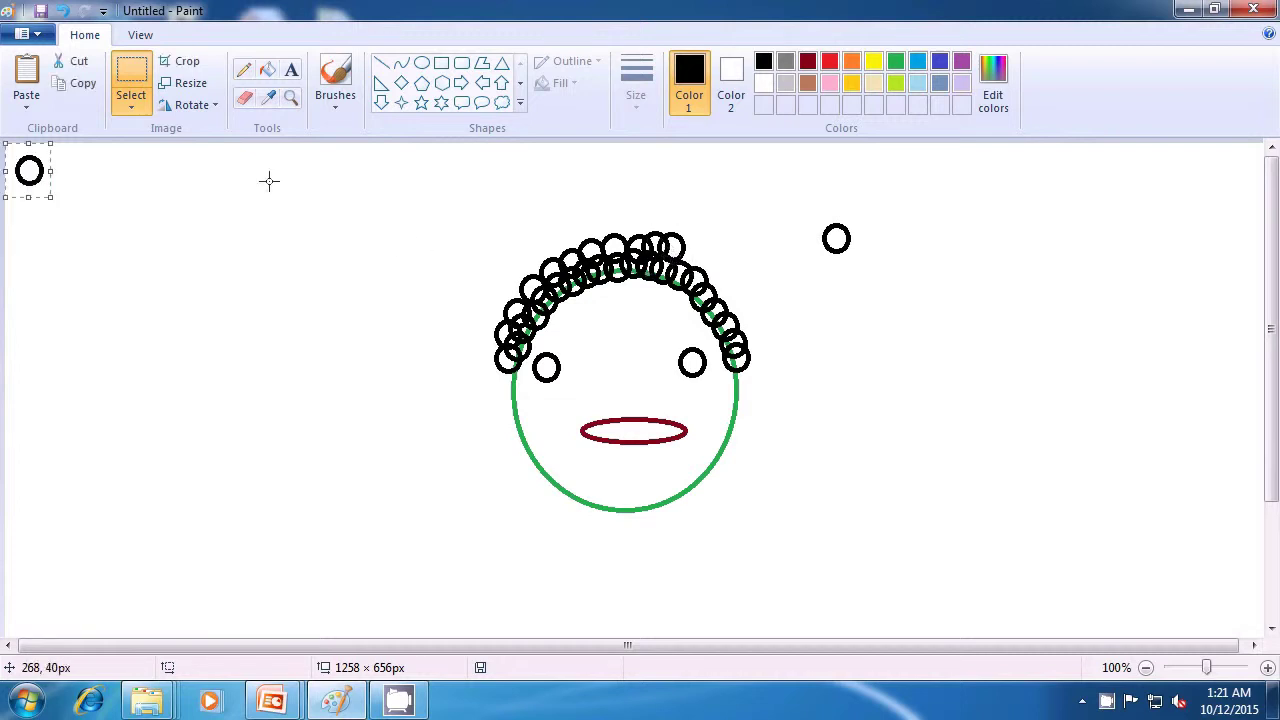
drag(30, 166, 686, 262)
key(ctrl+v)
drag(29, 169, 700, 268)
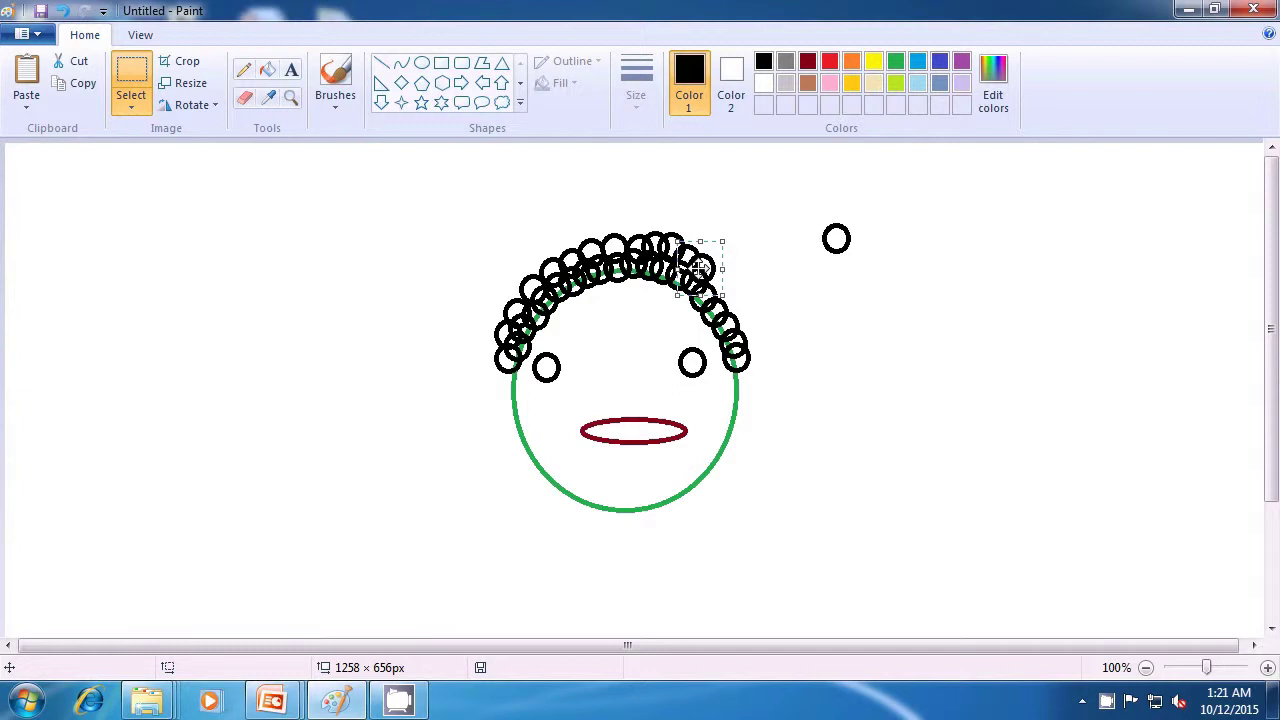
Paste three more overlapping circles down the outside of the upper-right hairline.
key(ctrl+v)
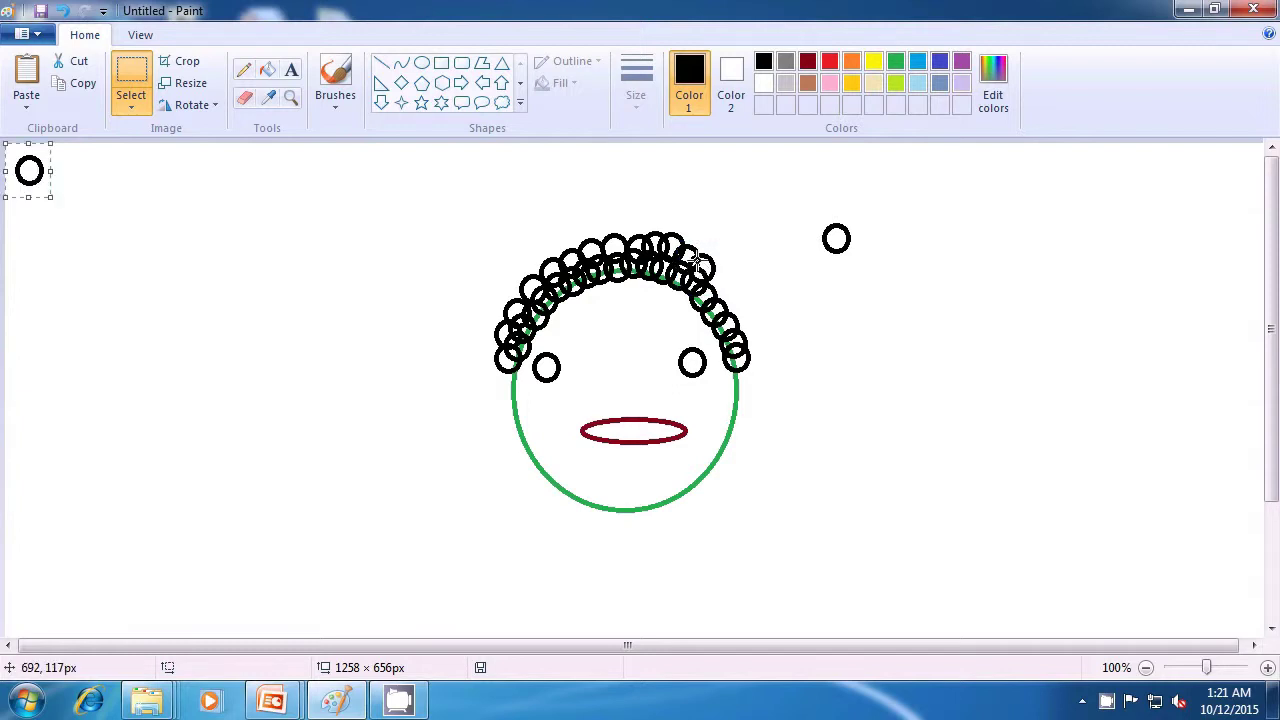
drag(45, 176, 731, 290)
key(ctrl+z)
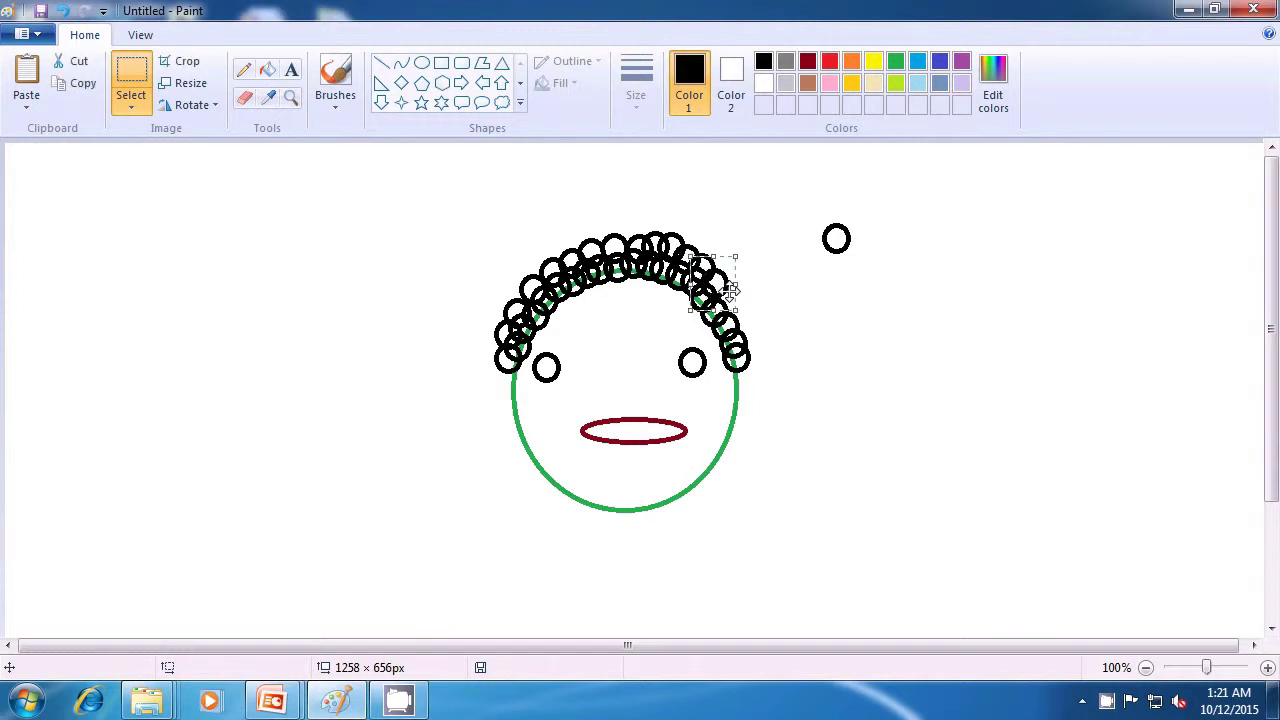
key(ctrl+z)
drag(29, 171, 718, 302)
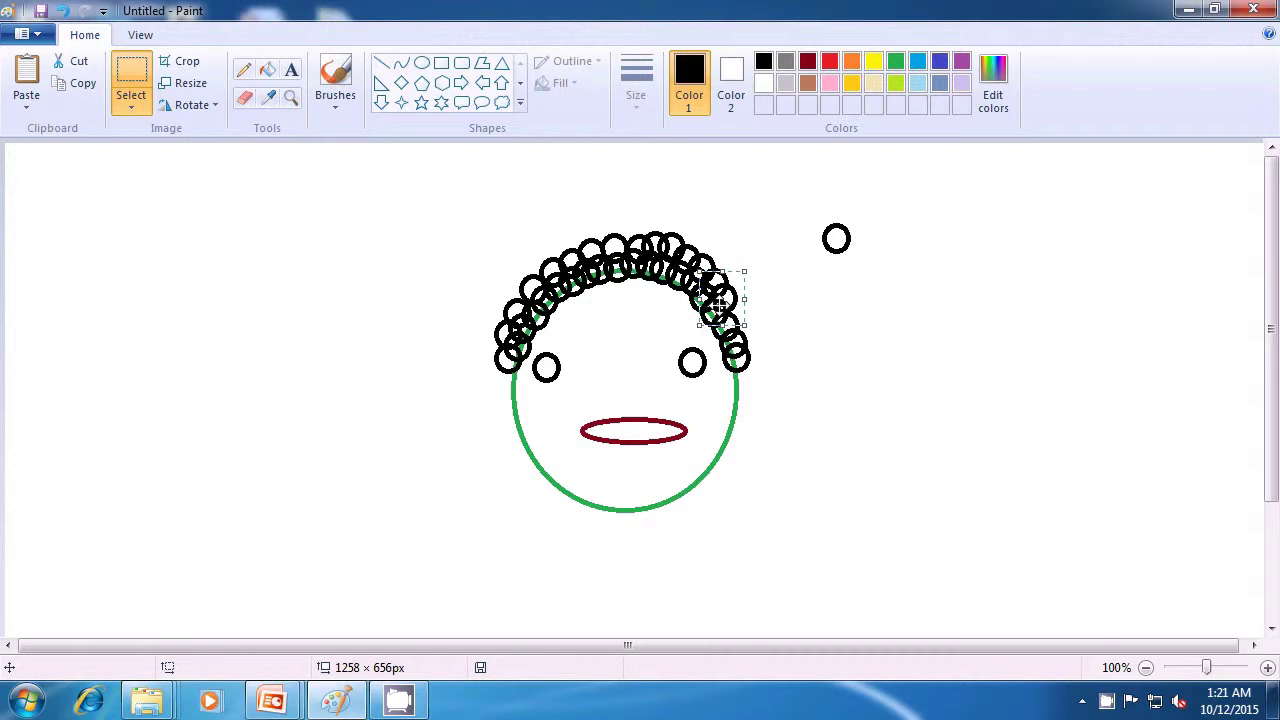
key(ctrl+z)
drag(29, 171, 733, 315)
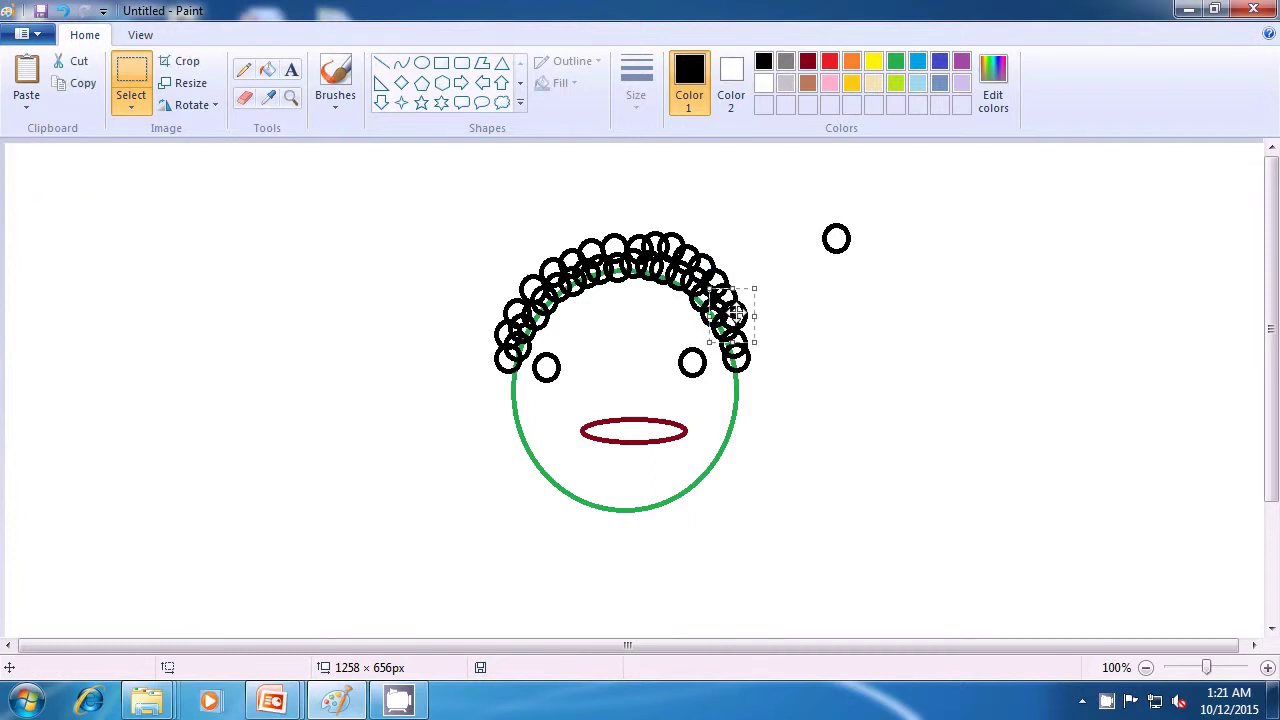
Finish the outer row of curls with pasted circles down to about the right eye's level, and deselect the last one.
key(ctrl+z)
key(ctrl+z)
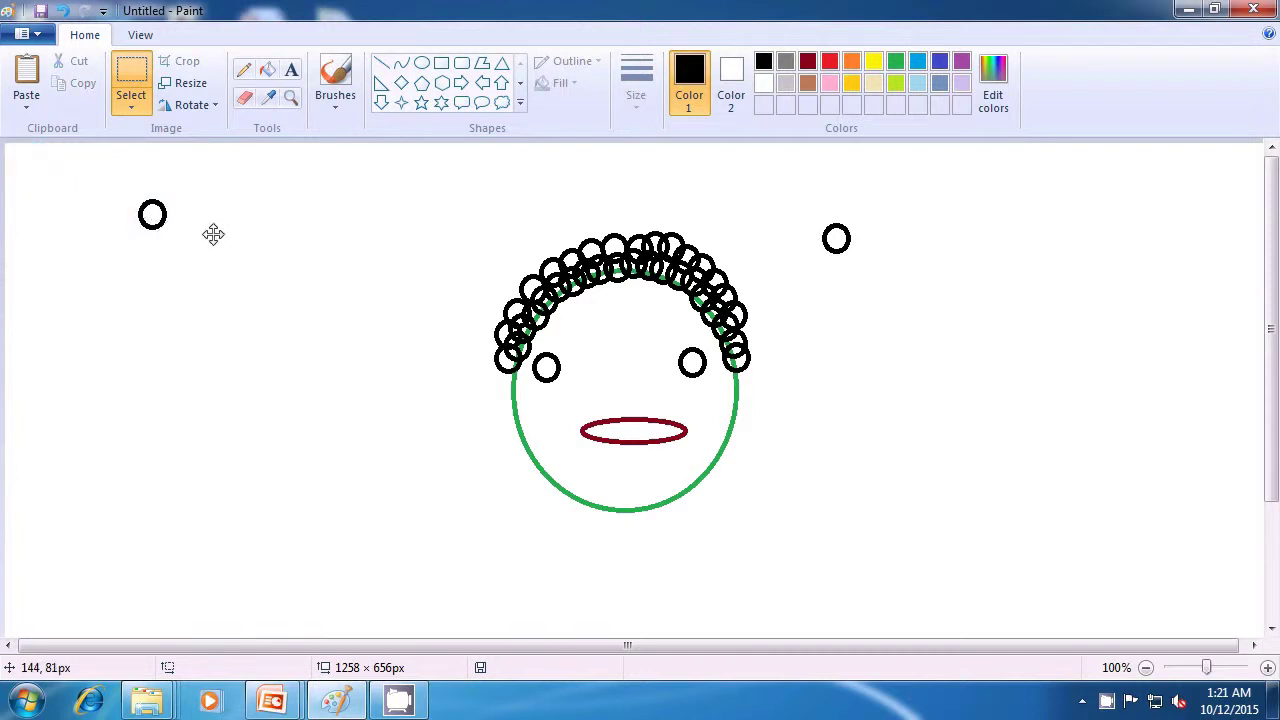
key(ctrl+y)
key(ctrl+y)
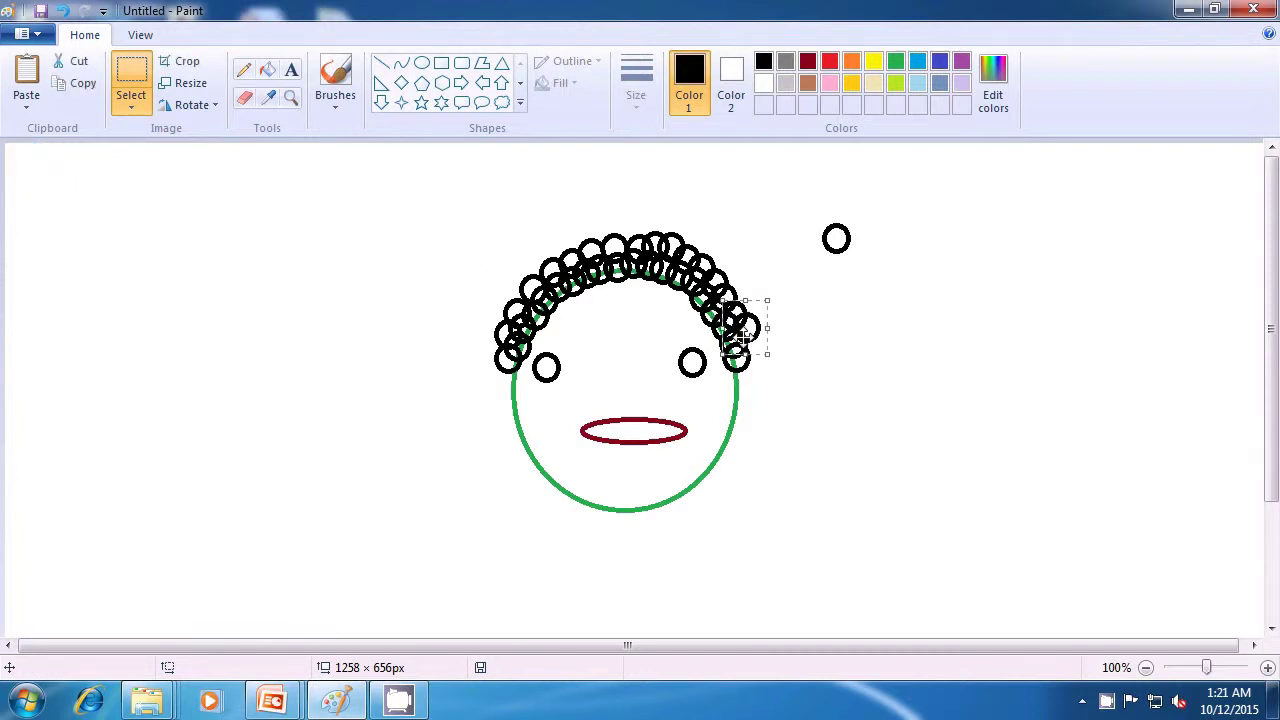
key(ctrl+z)
key(ctrl+z)
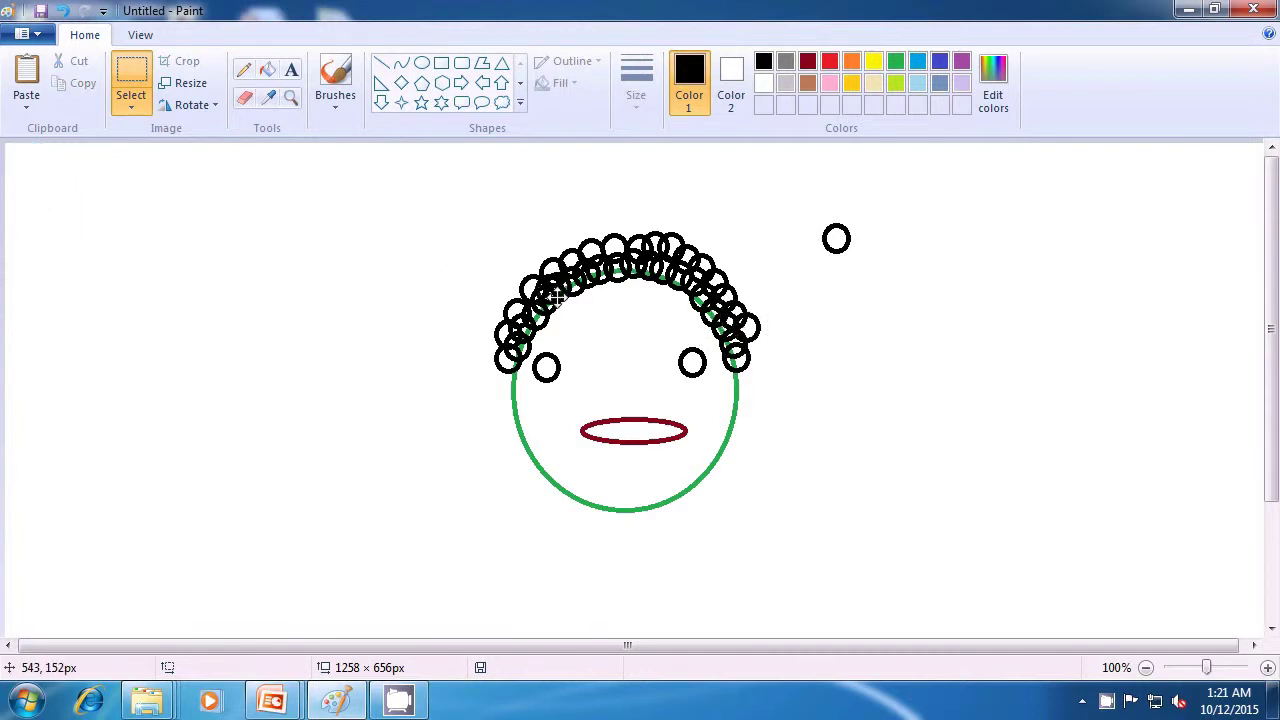
key(ctrl+y)
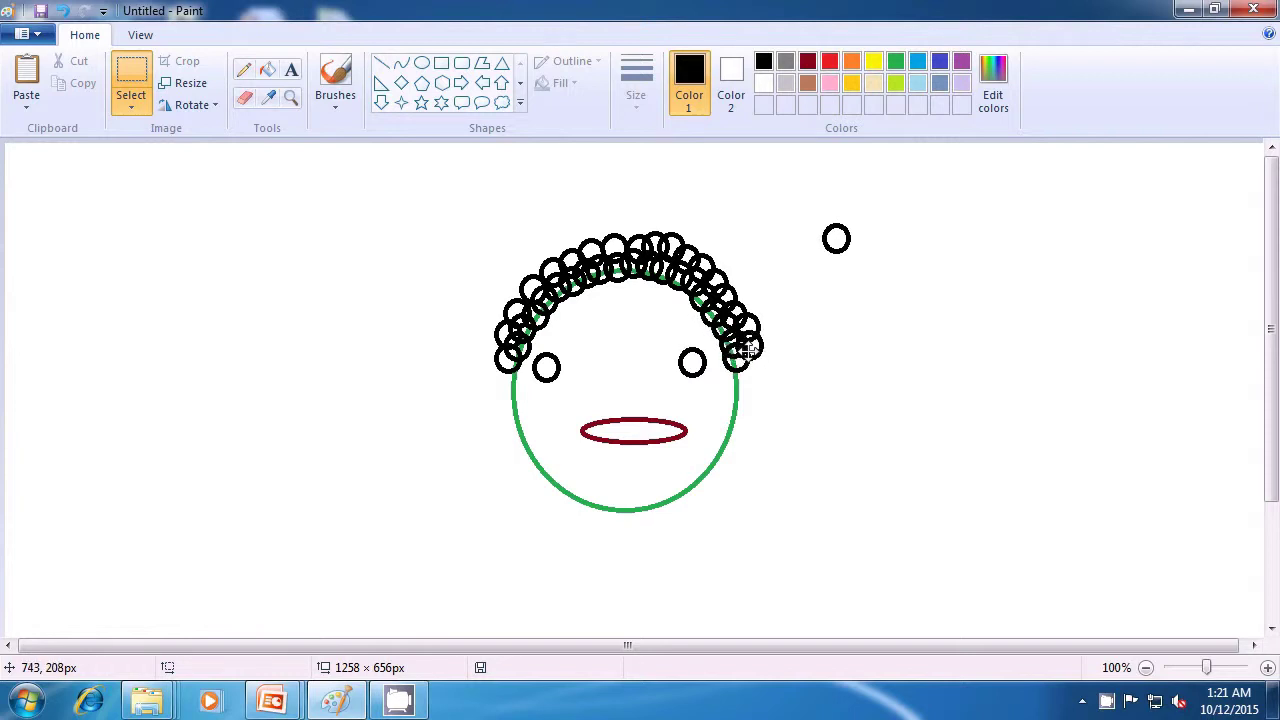
key(ctrl+z)
click(846, 349)
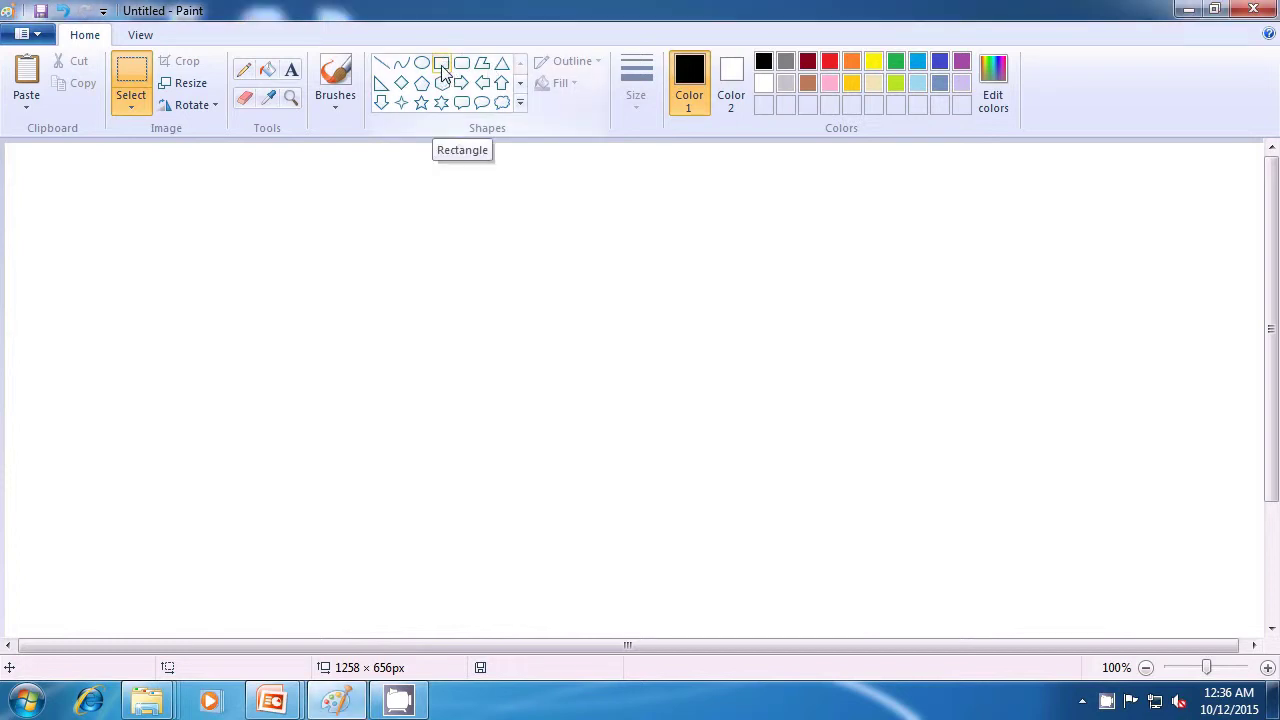
Draw a rectangle of about 343 × 182 px mid-canvas with a black outline and a solid dark red fill.
click(443, 65)
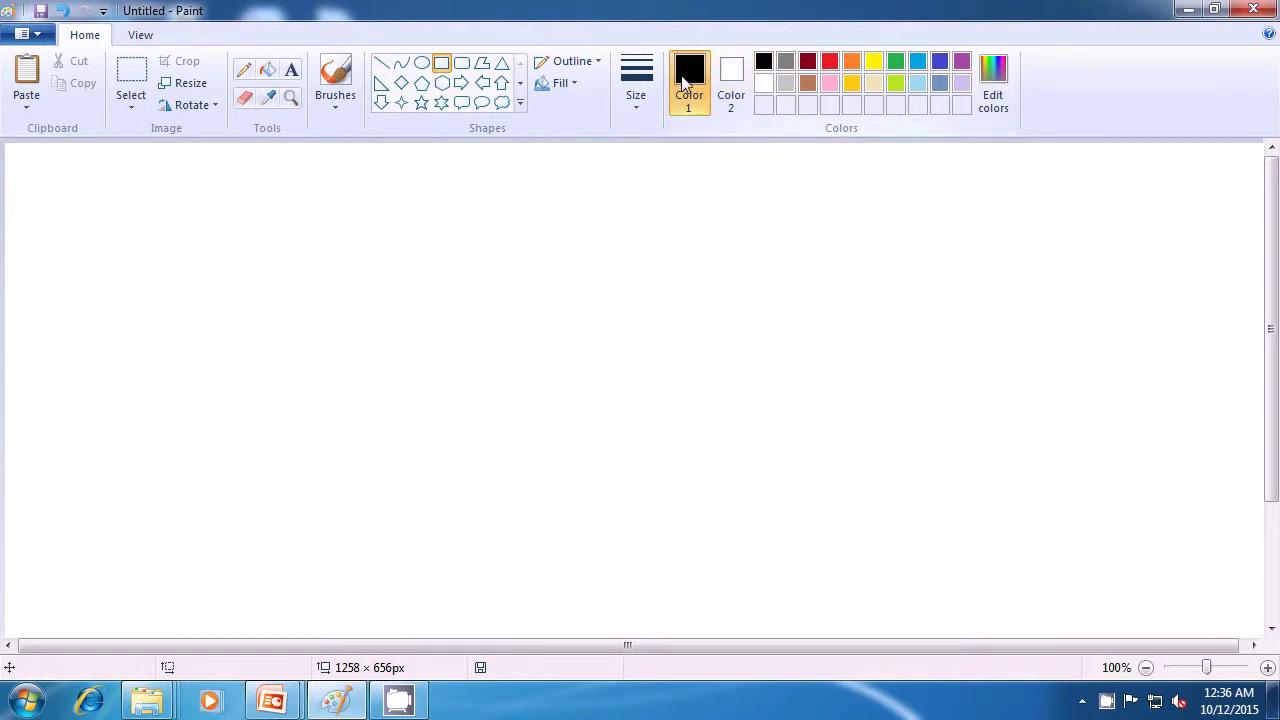
click(722, 80)
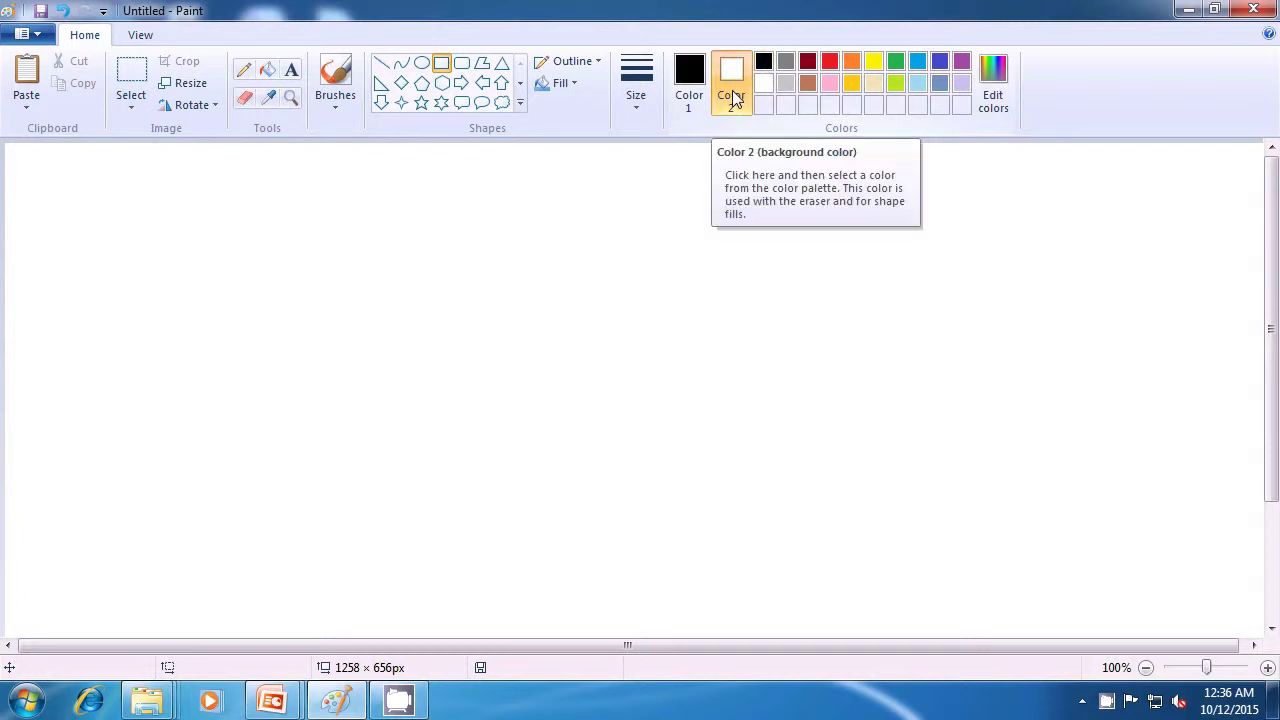
click(812, 63)
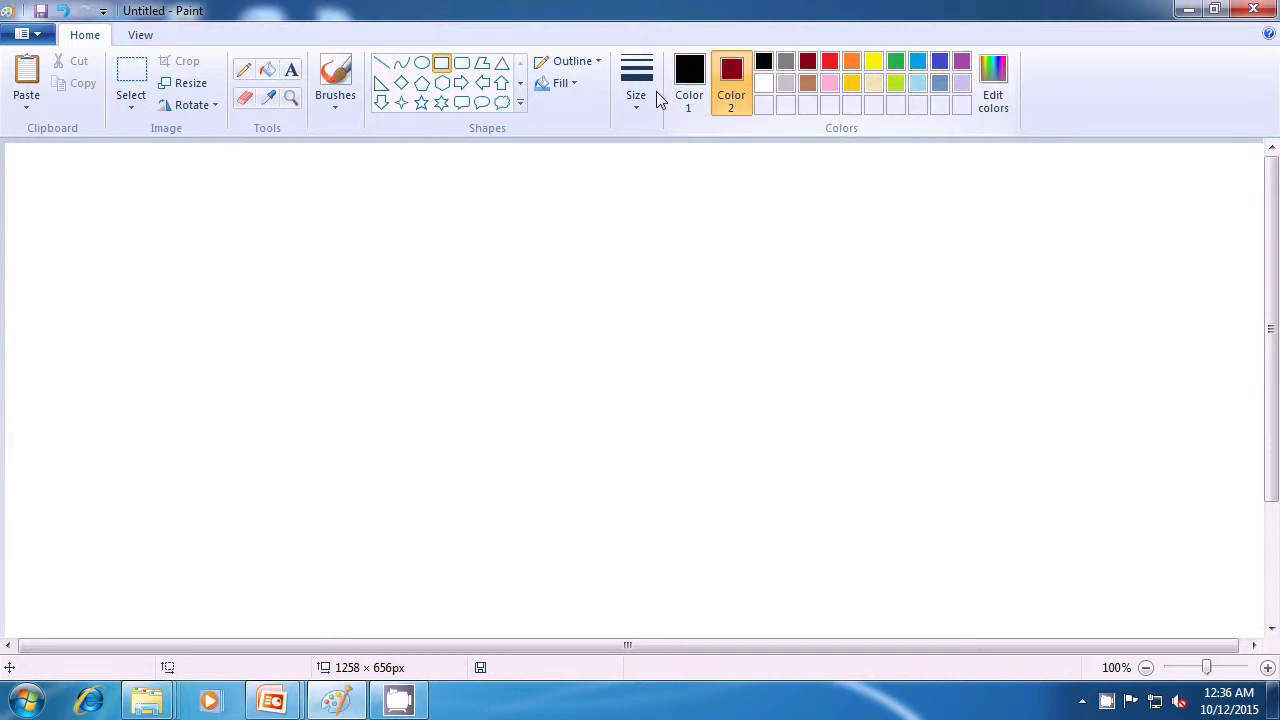
click(562, 85)
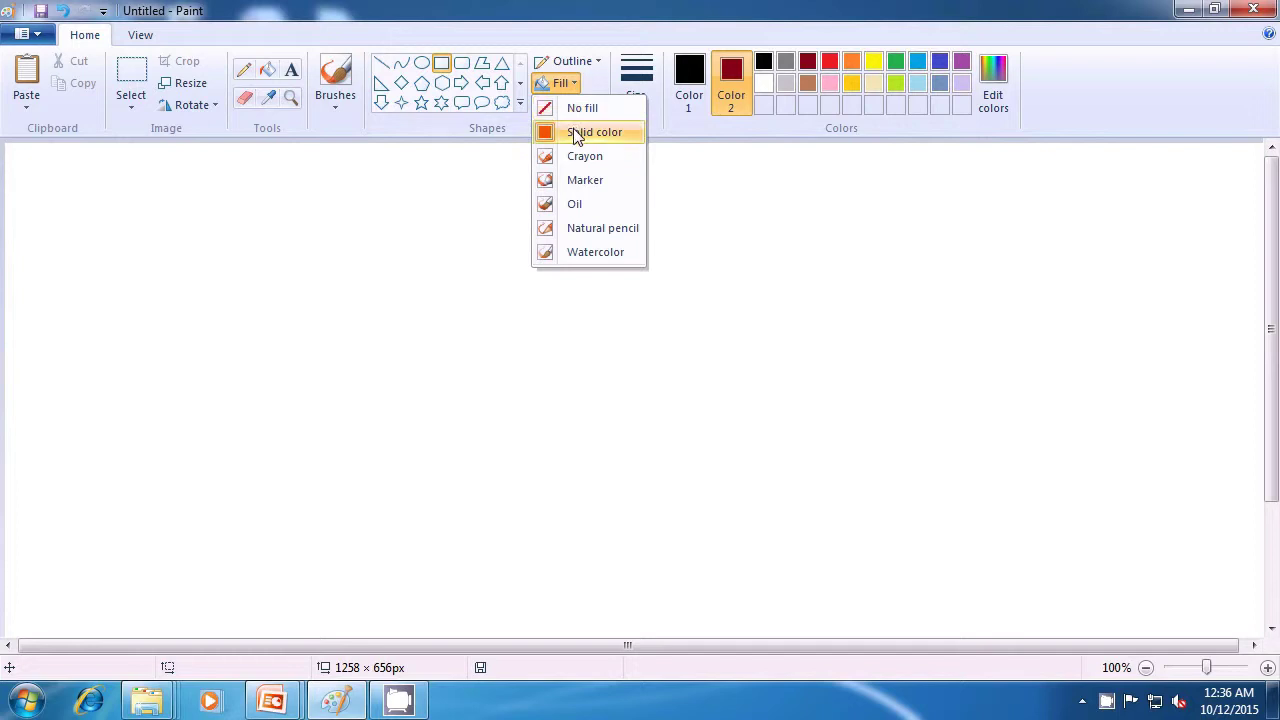
click(577, 134)
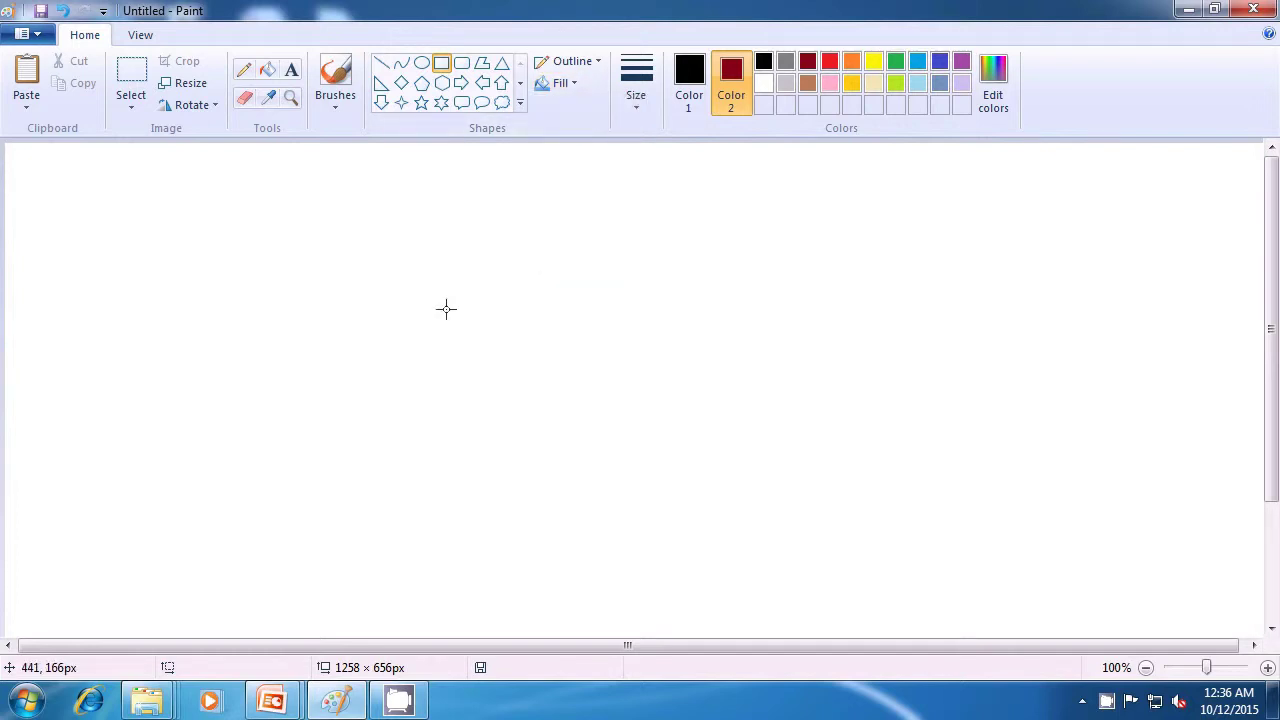
drag(446, 309, 788, 489)
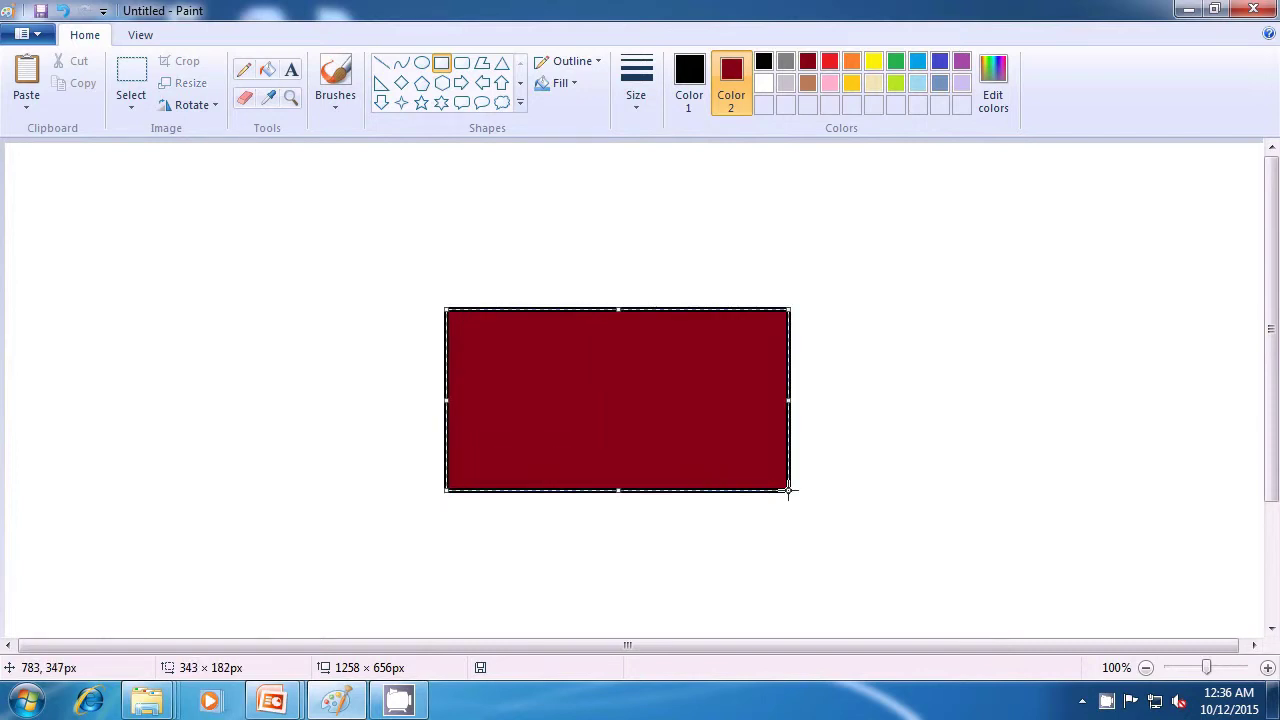
click(928, 445)
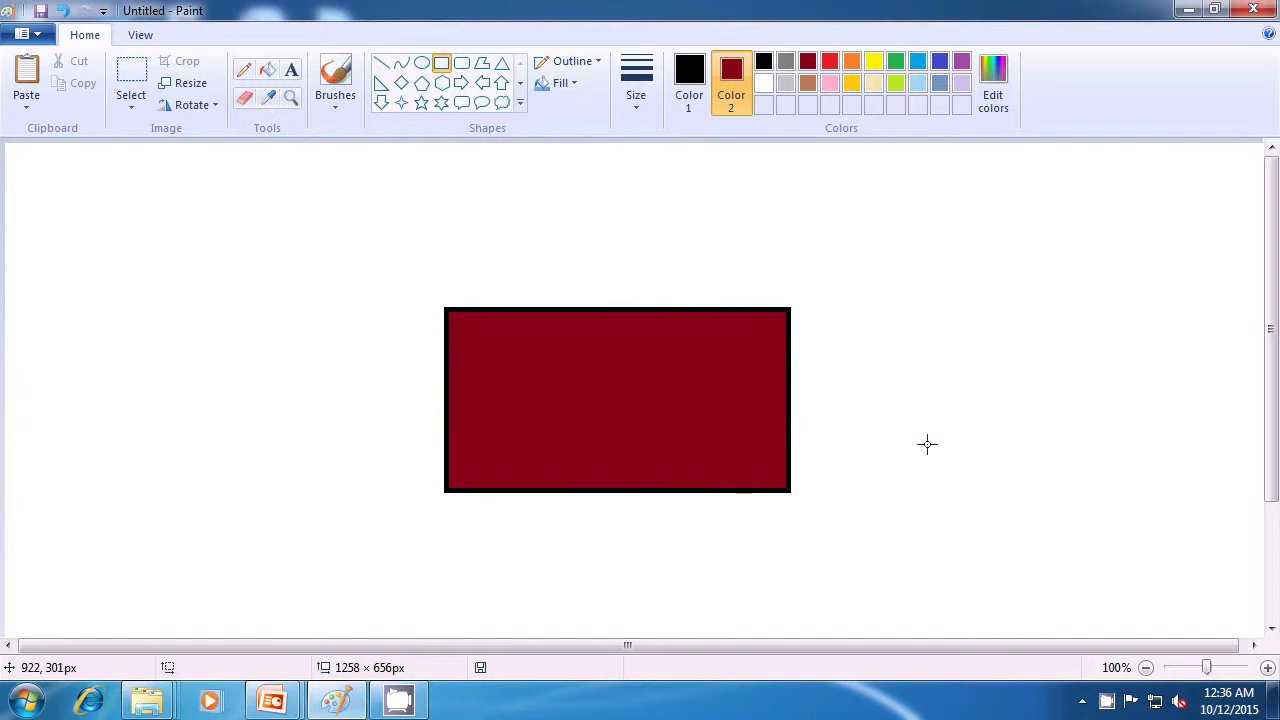
Draw a narrow turquoise-filled rectangle of about 21 × 119 px against the left edge of the dark red rectangle.
click(744, 78)
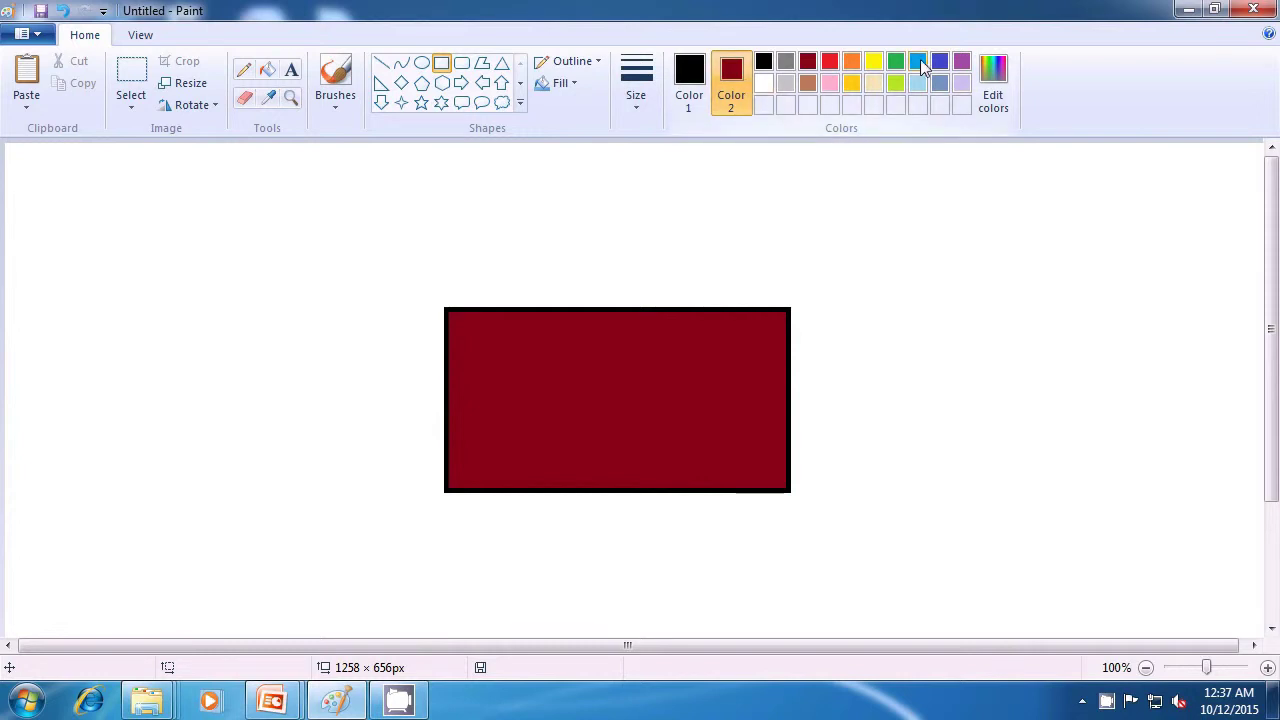
click(920, 62)
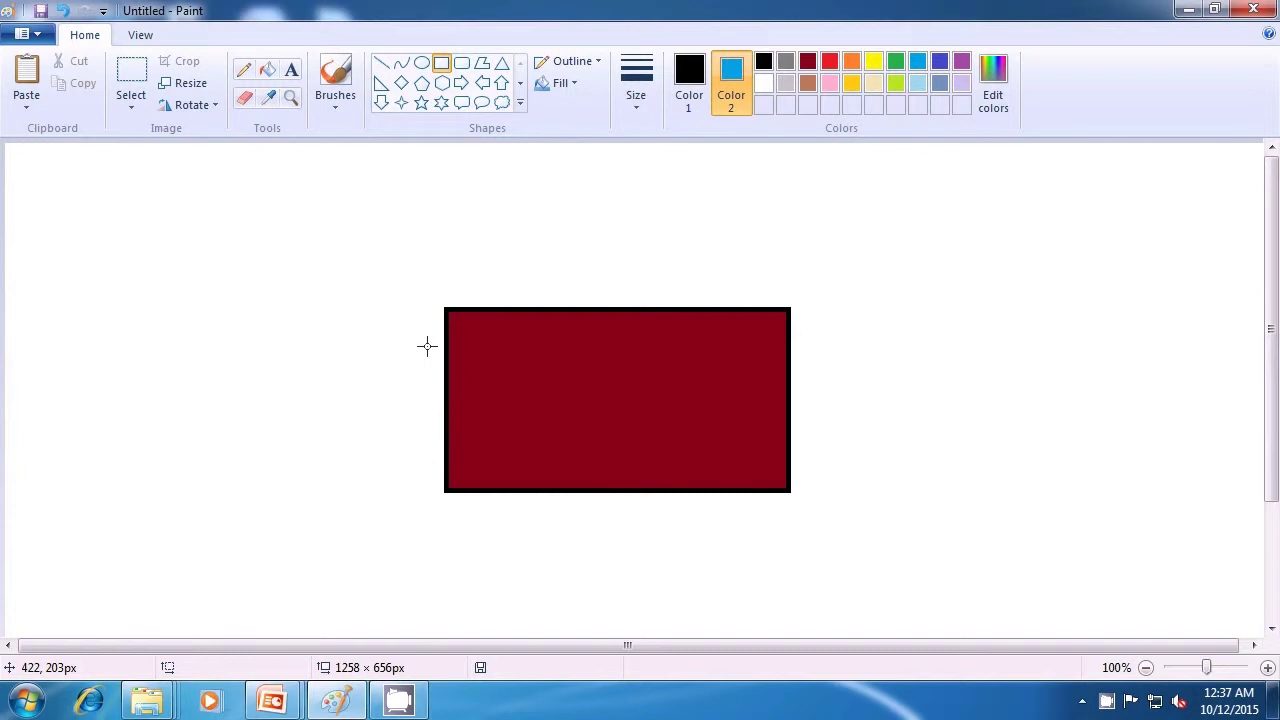
drag(426, 346, 446, 445)
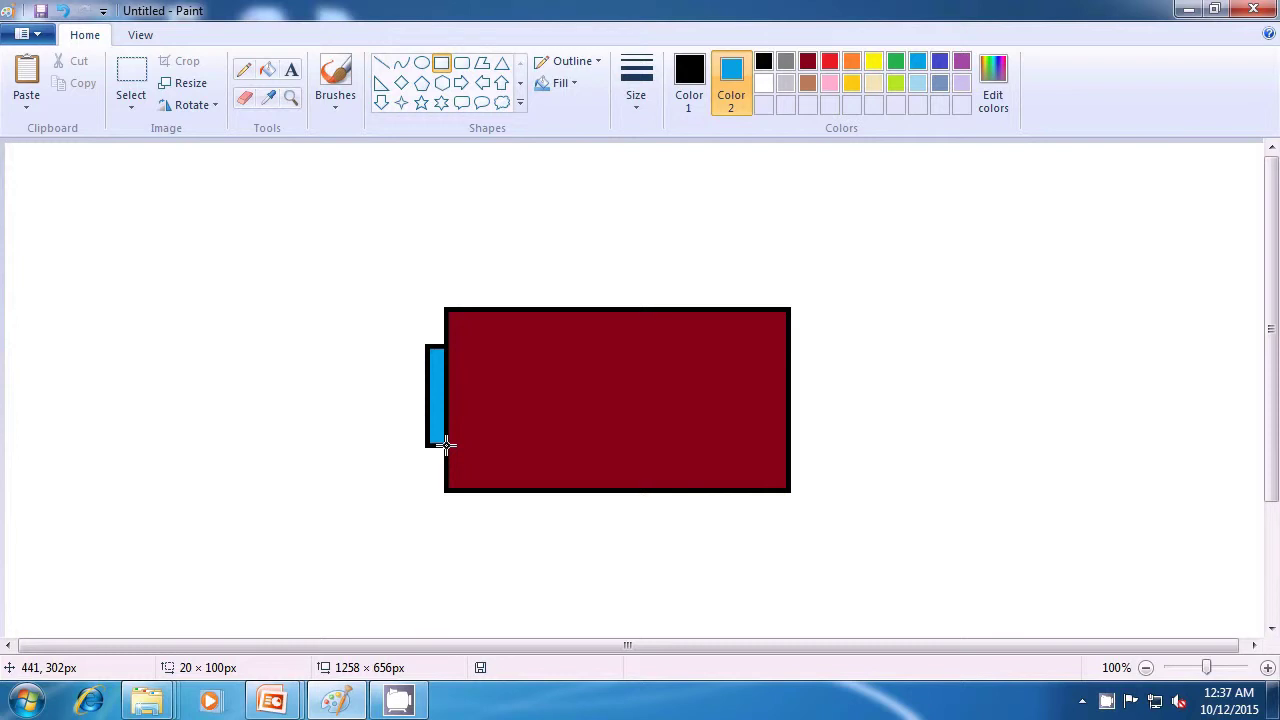
drag(446, 445, 448, 465)
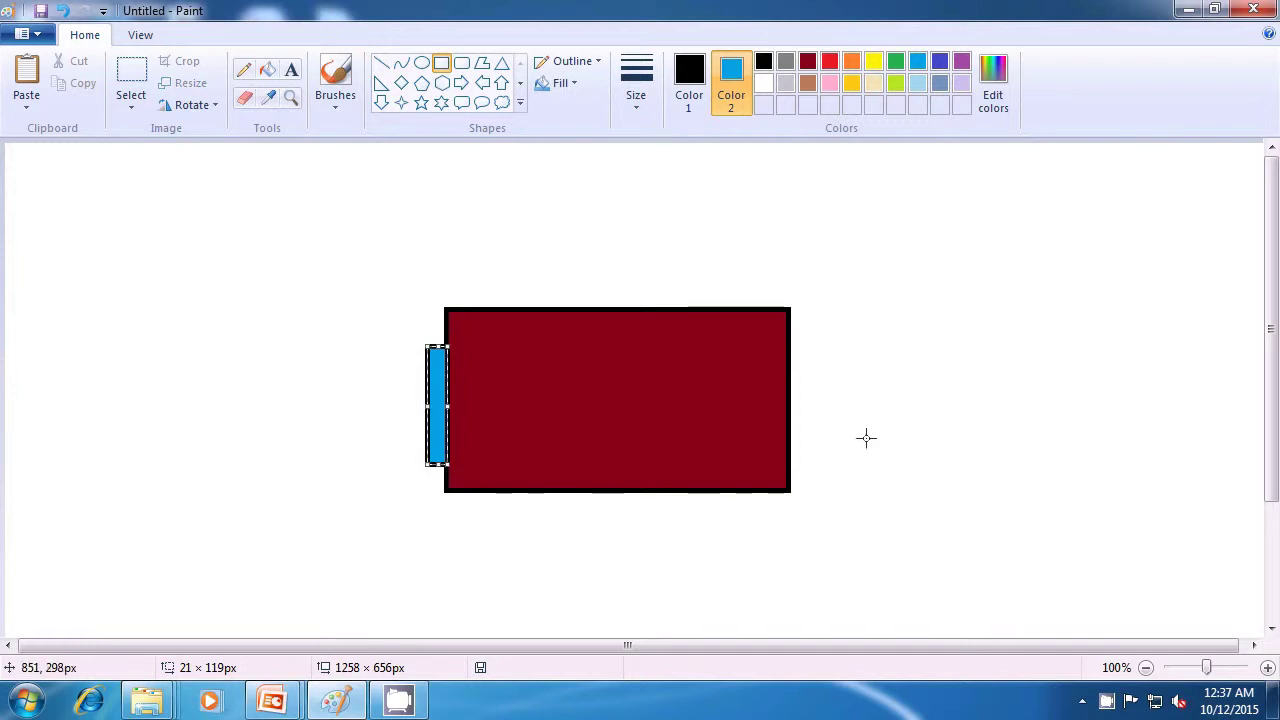
click(912, 421)
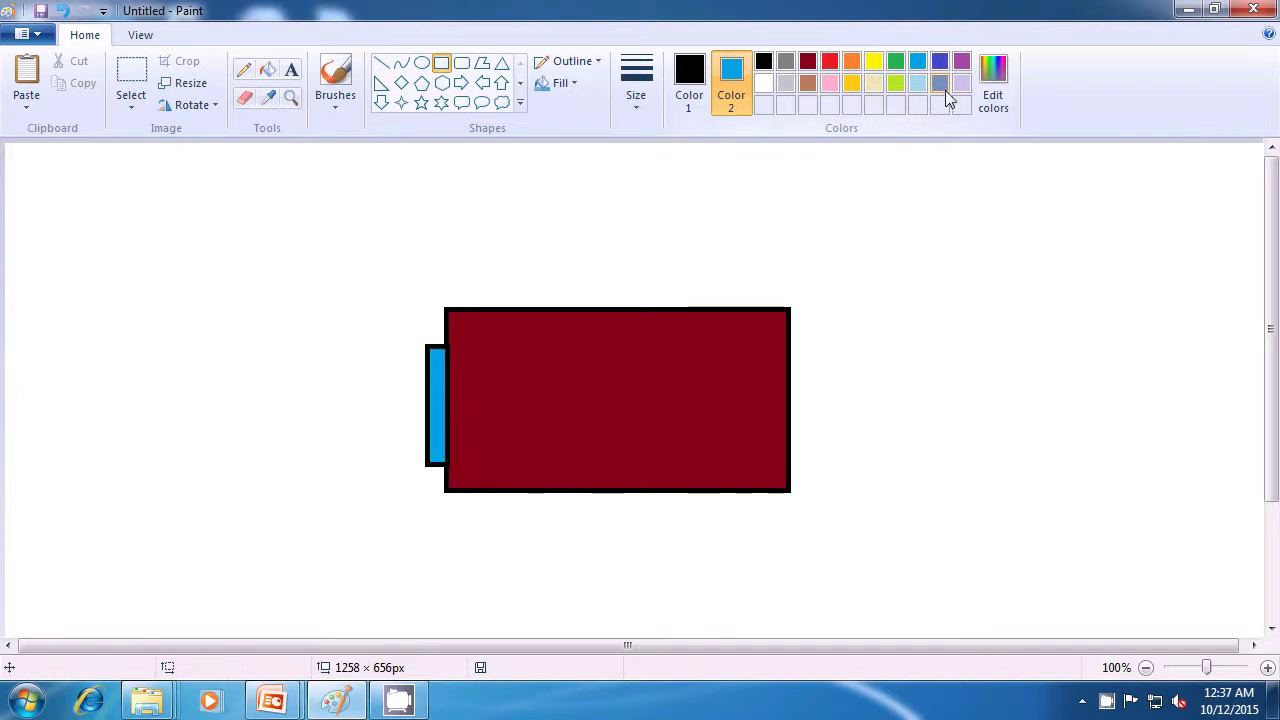
Draw a blue-gray-filled rectangle of about 22 × 144 px against the left edge of the turquoise one.
click(940, 81)
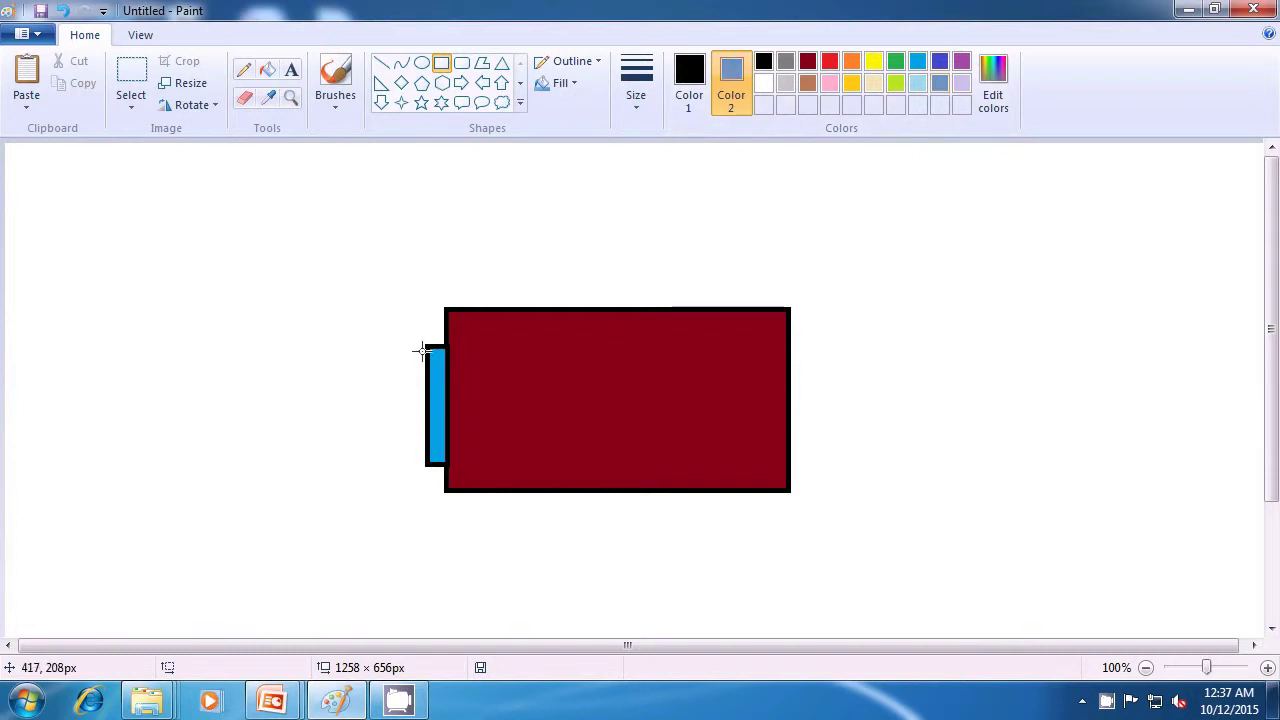
mouse_move(404, 335)
mouse_down()
mouse_move(423, 368)
mouse_move(426, 478)
mouse_up()
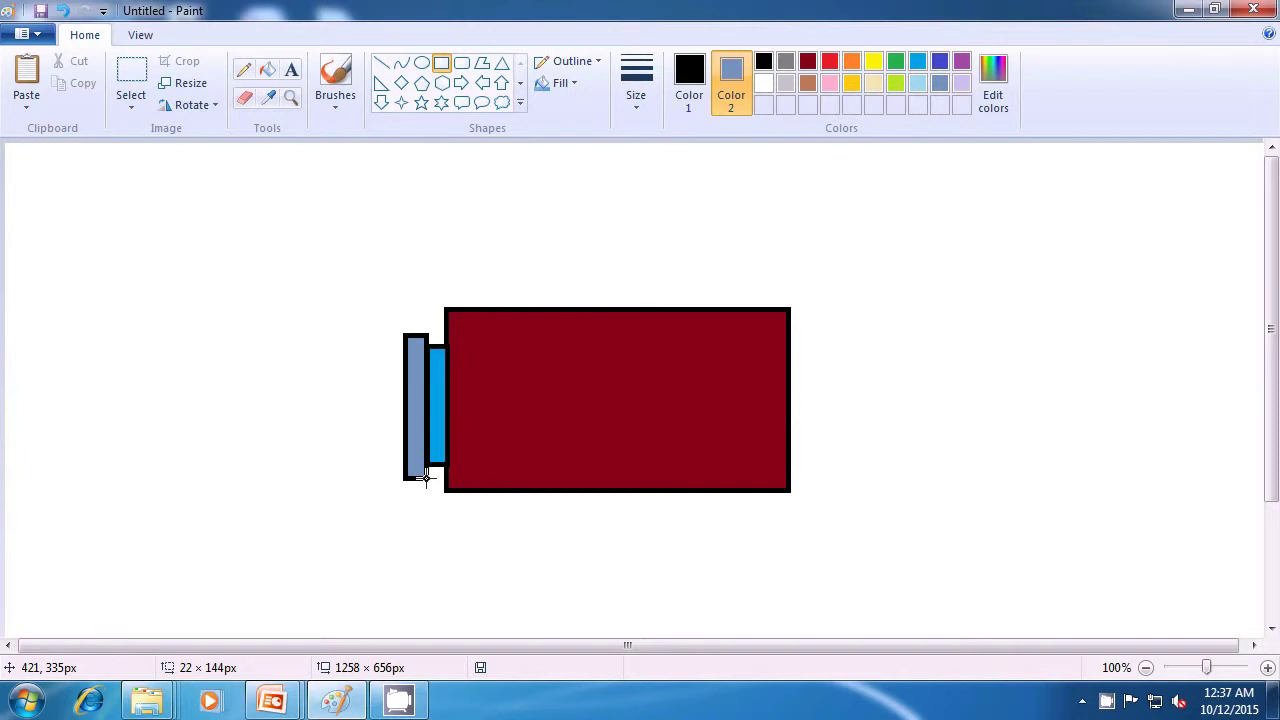
drag(427, 479, 427, 479)
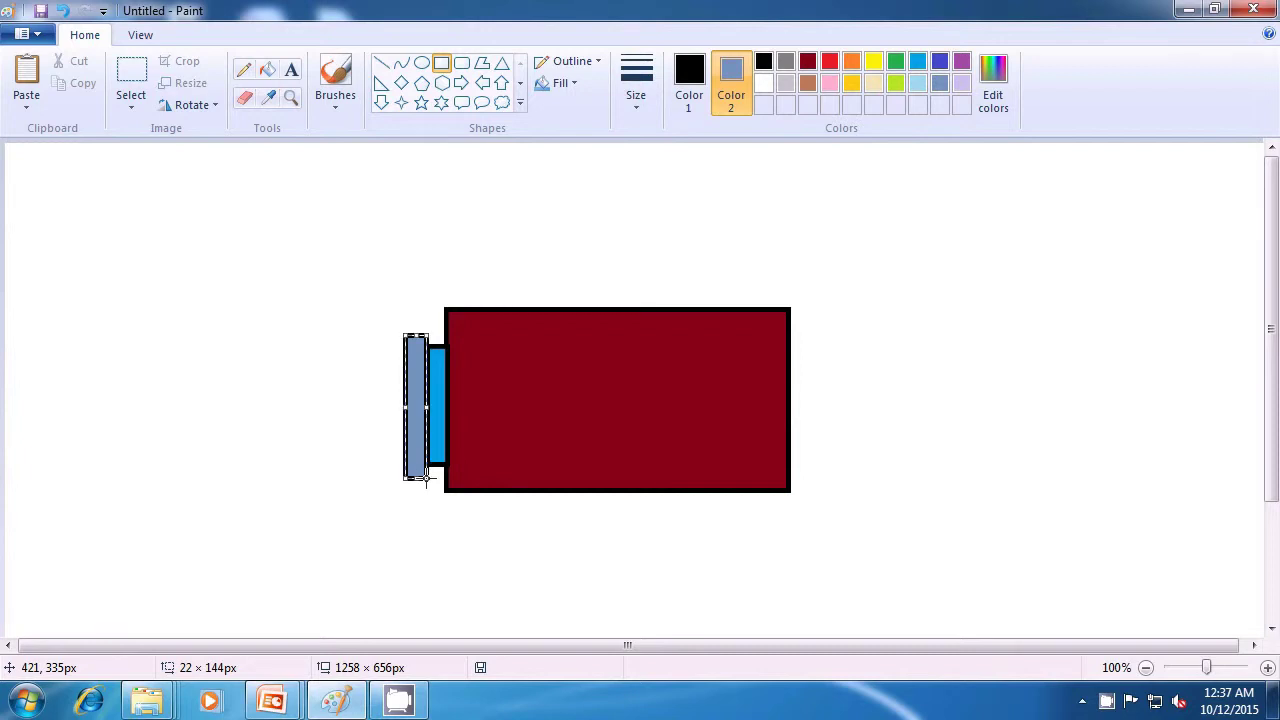
Draw a turquoise-filled rectangle of about 16 × 170 px against the left edge of the blue-gray one, and deselect it.
click(481, 540)
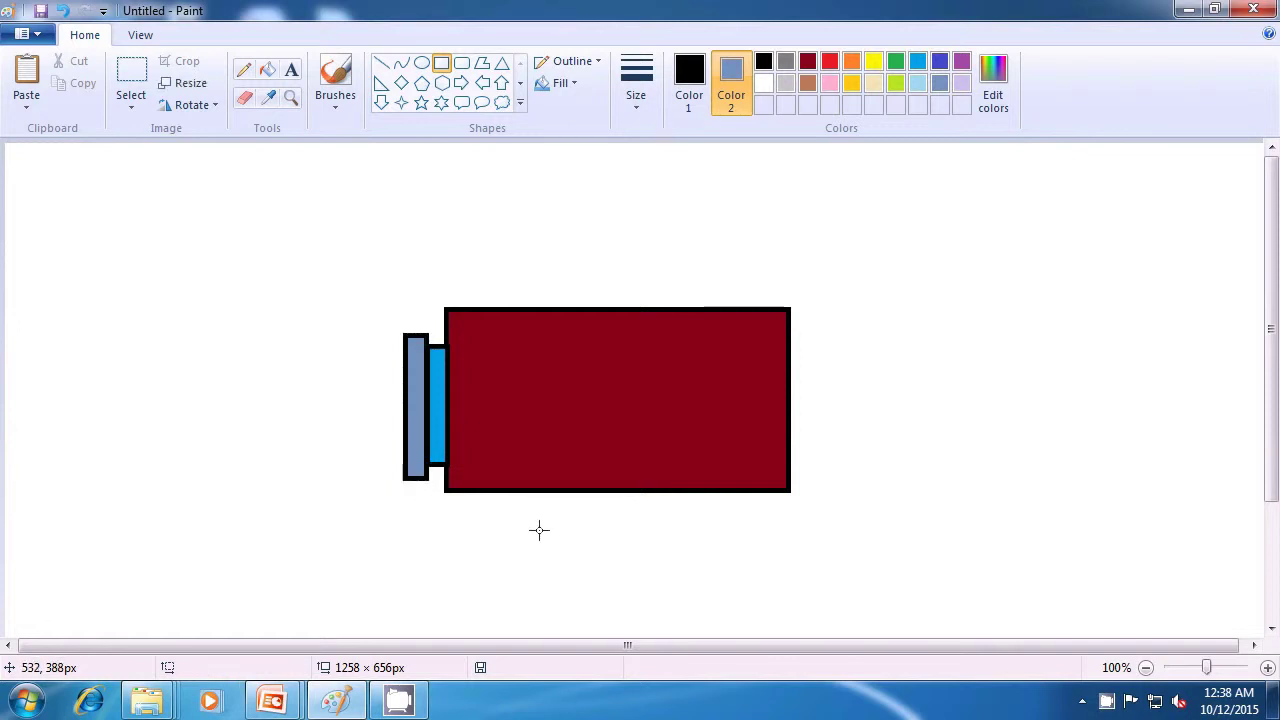
click(920, 62)
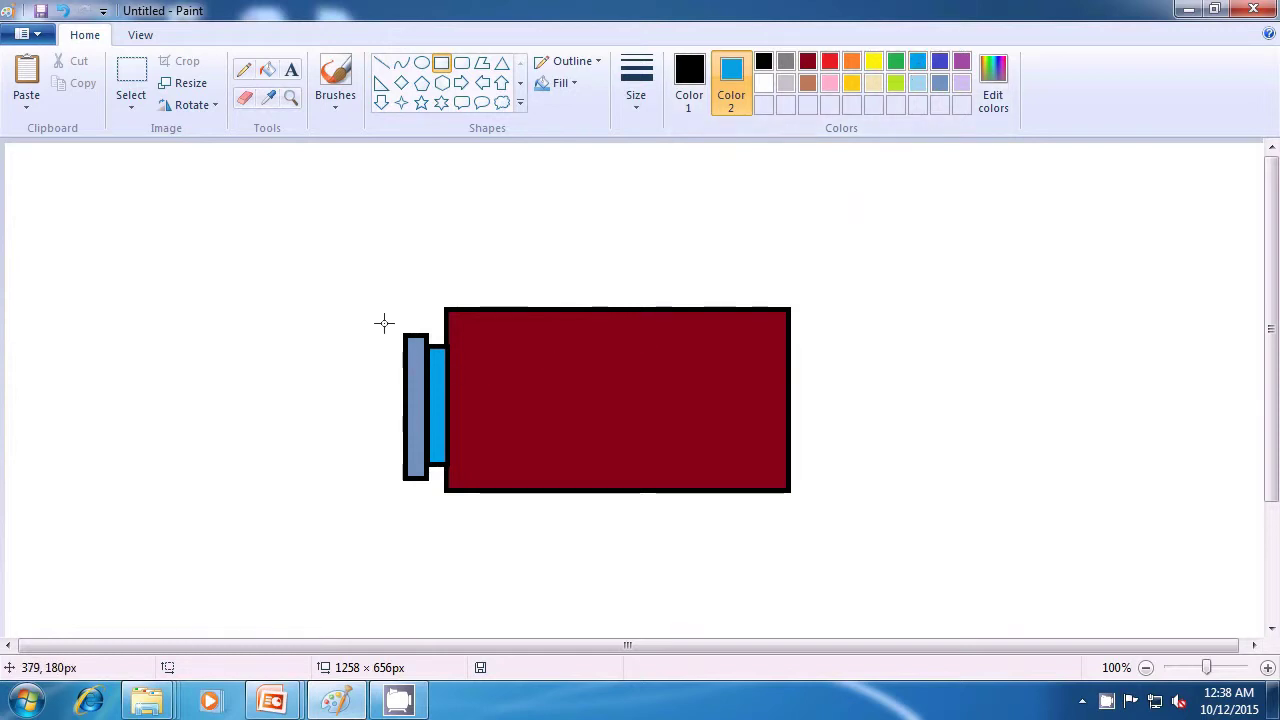
drag(390, 321, 390, 321)
drag(391, 348, 403, 489)
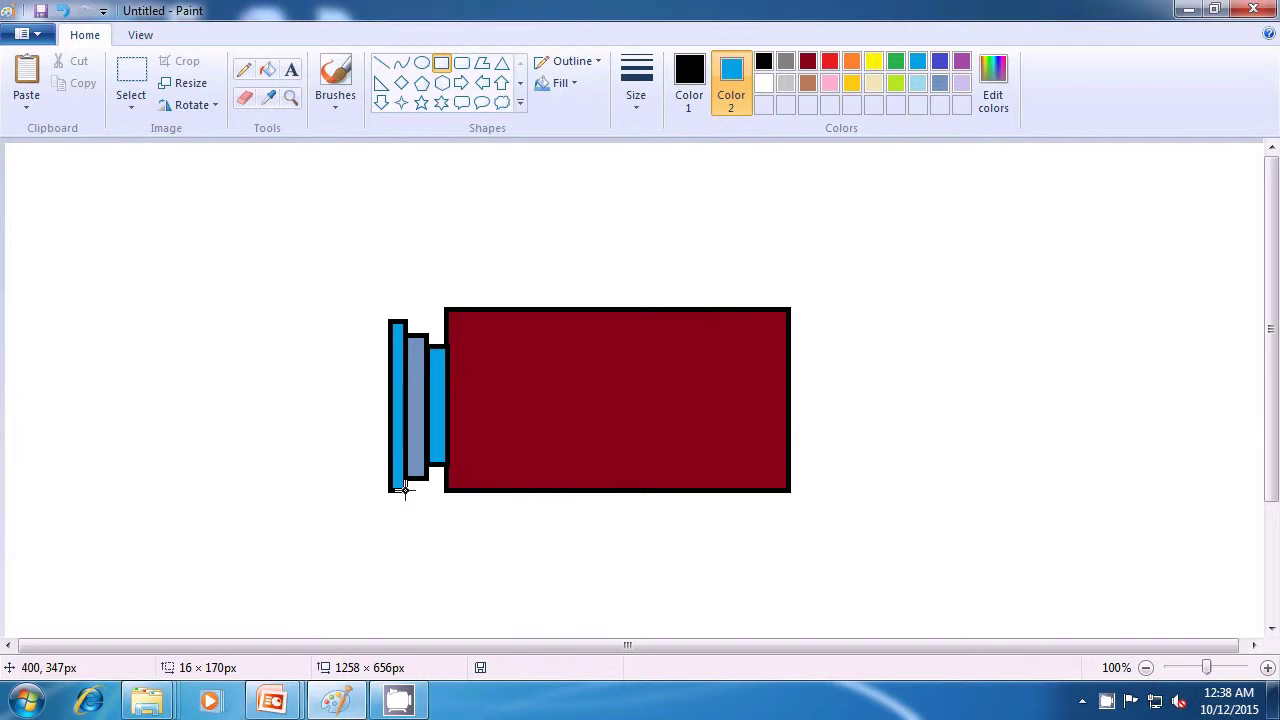
drag(403, 489, 403, 489)
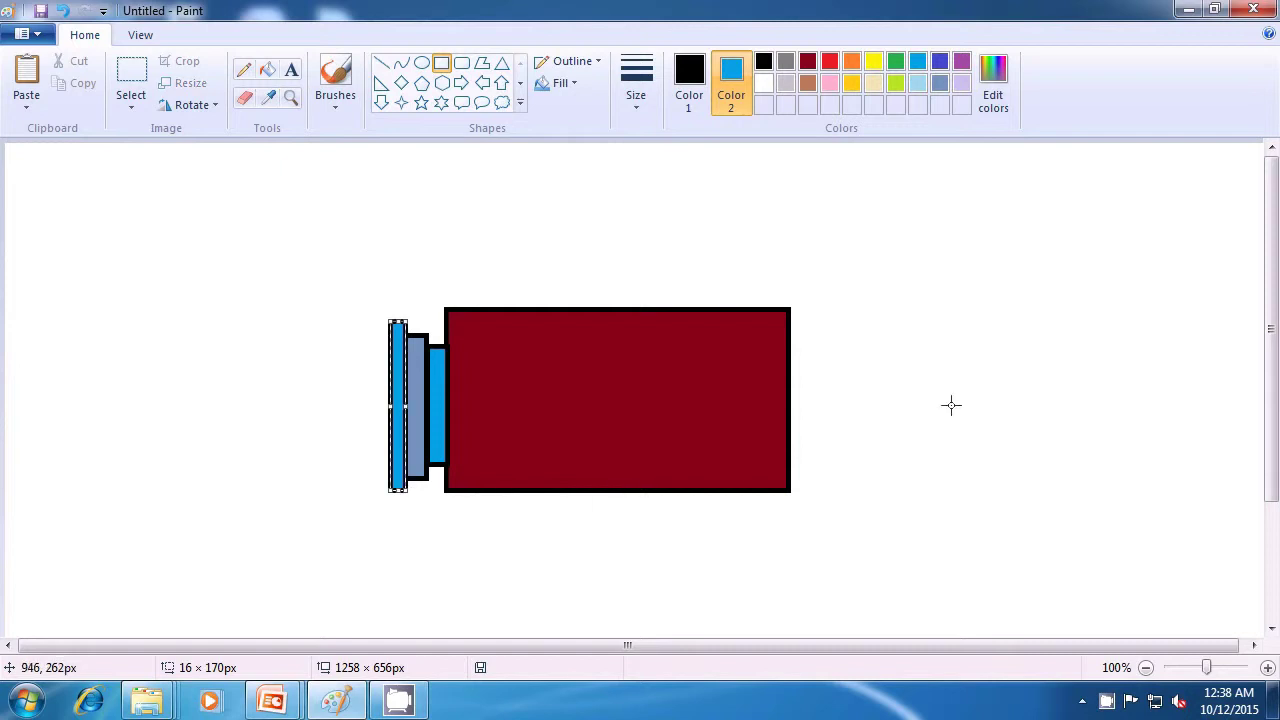
click(951, 401)
Draw a white-filled vertical stripe of about 39 × 180 px across the full height of the dark red rectangle near its middle.
click(767, 82)
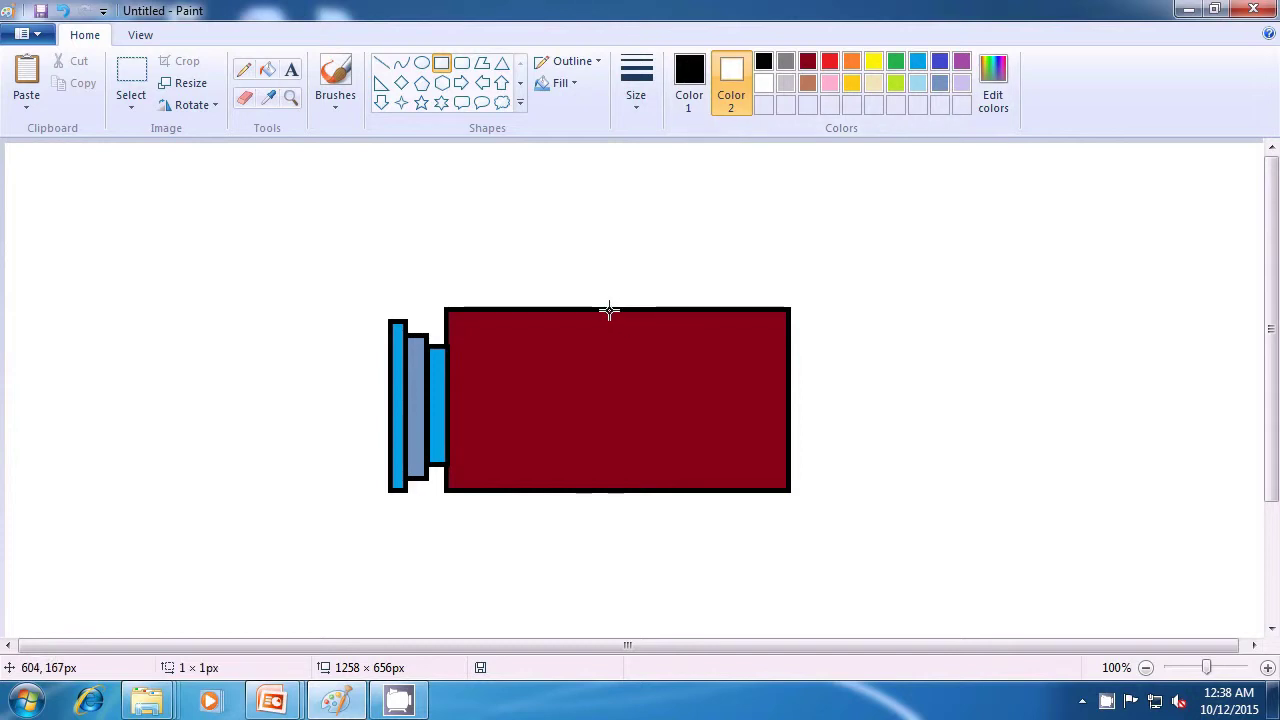
drag(609, 311, 647, 489)
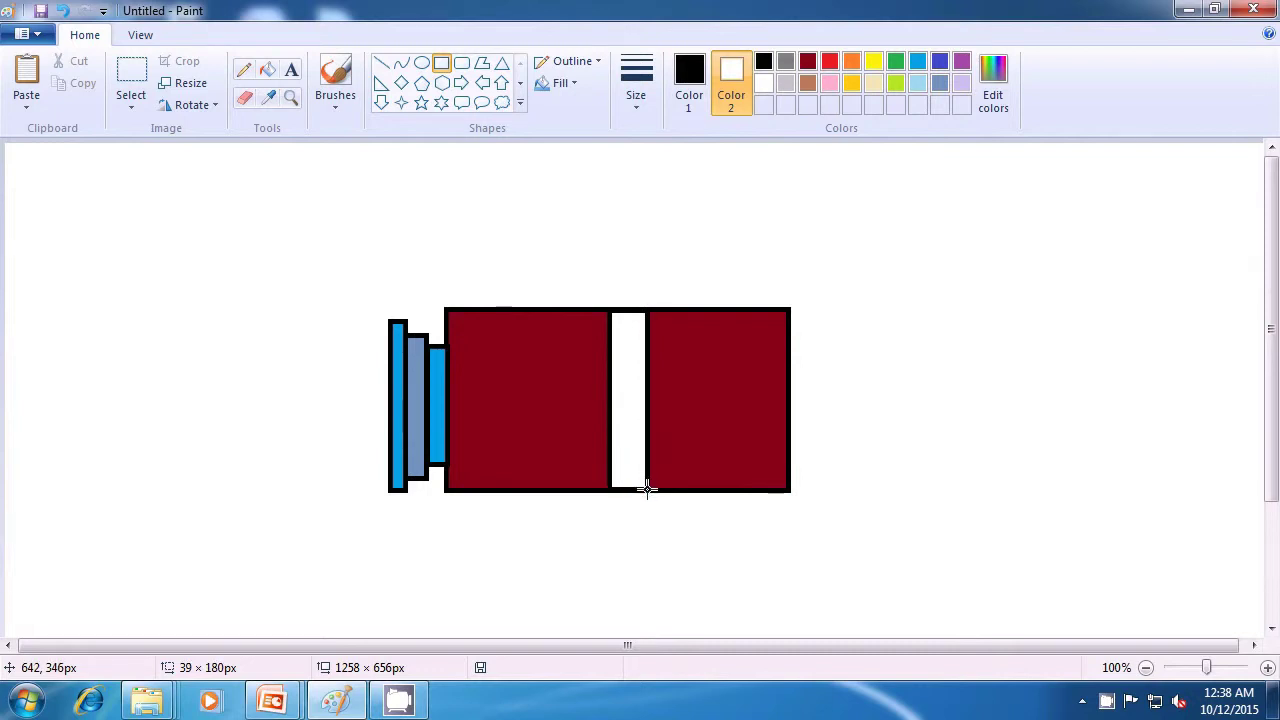
drag(647, 489, 647, 489)
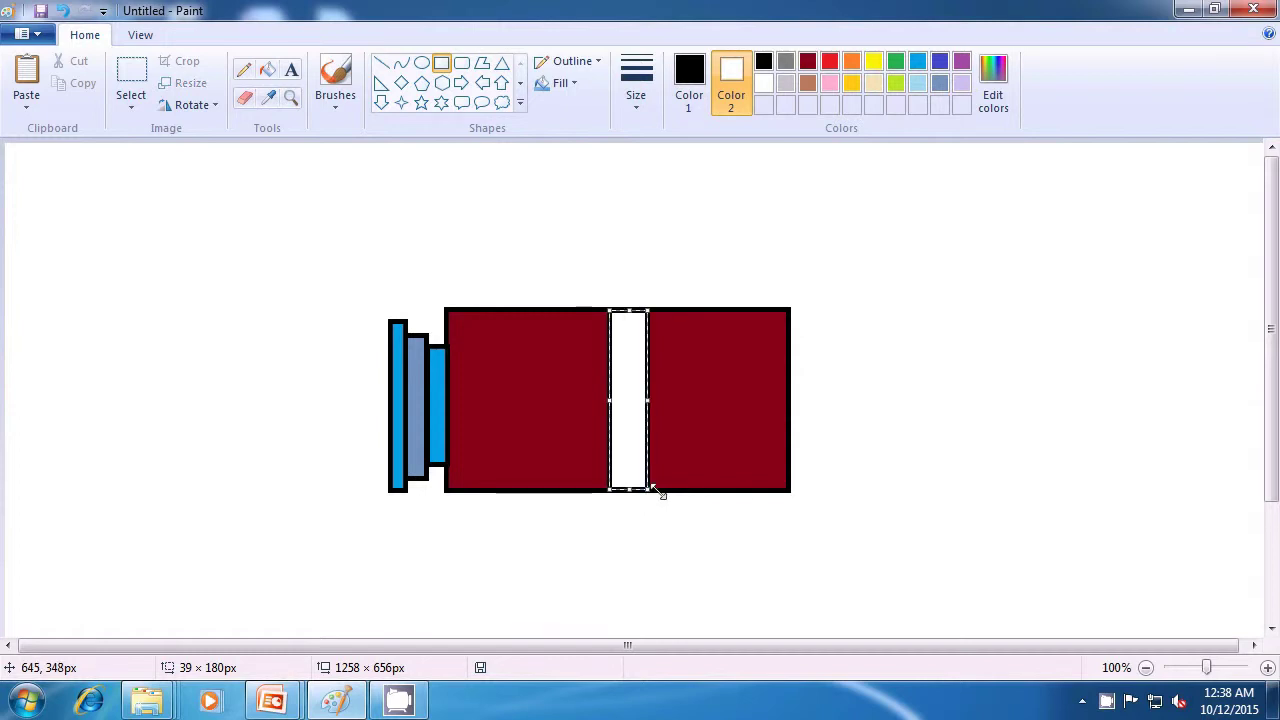
click(928, 467)
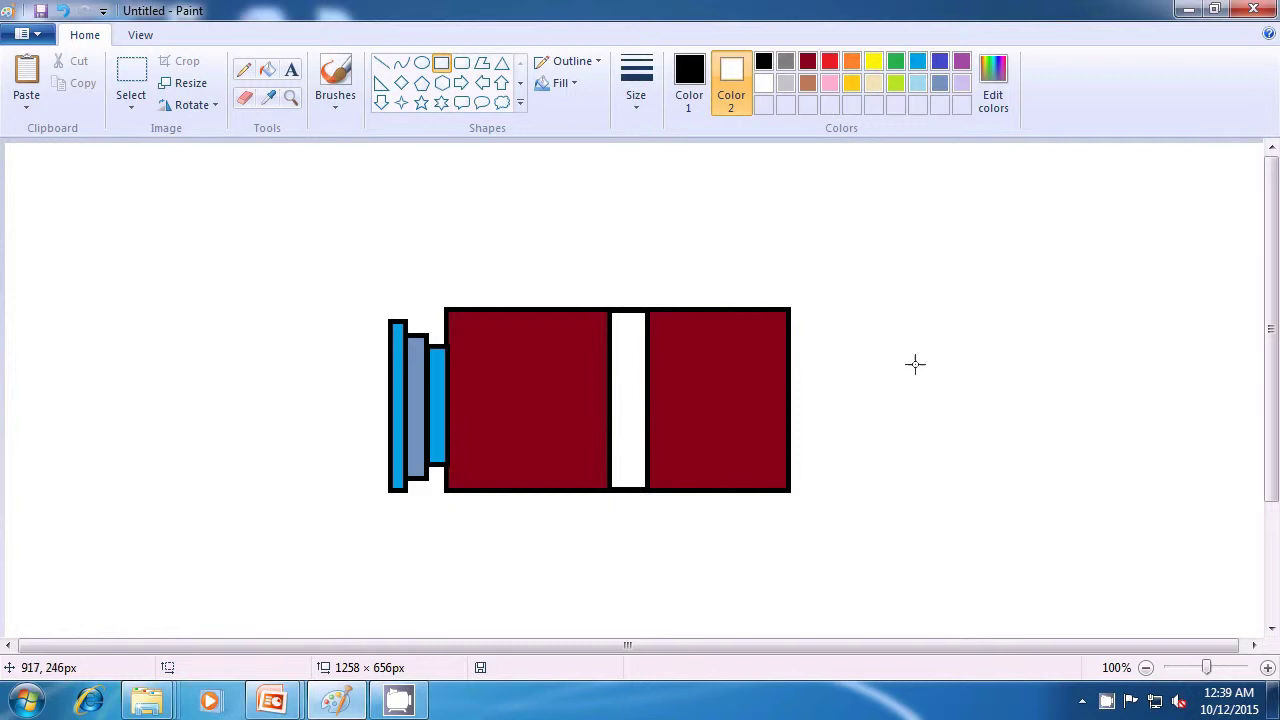
Draw a triangle from three straight black lines on a blank canvas, with two sloping sides and a base about 265 px wide.
click(697, 80)
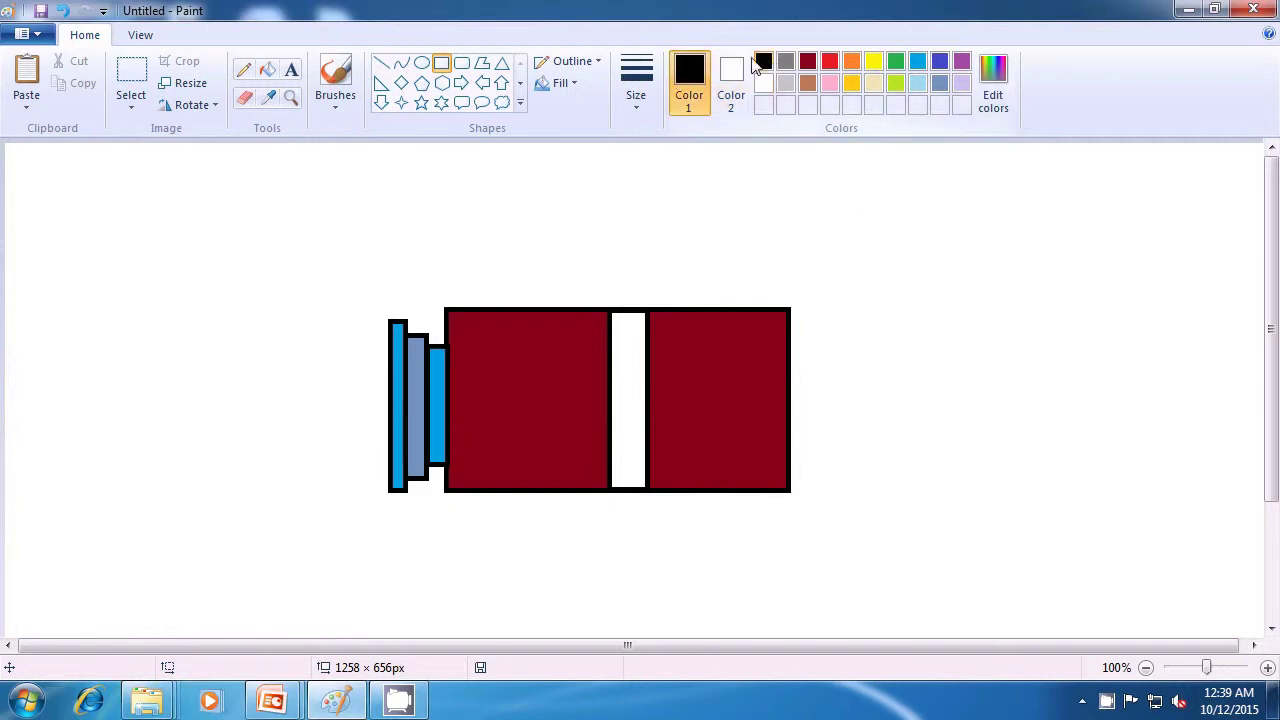
click(381, 68)
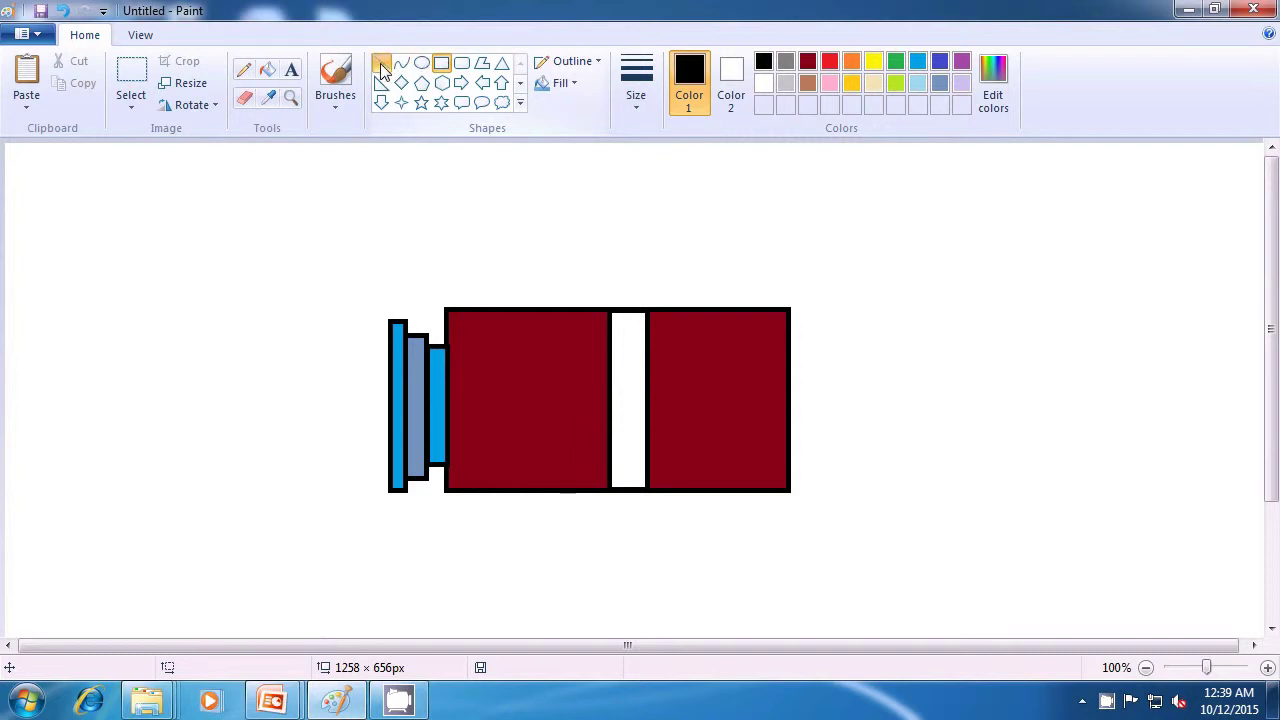
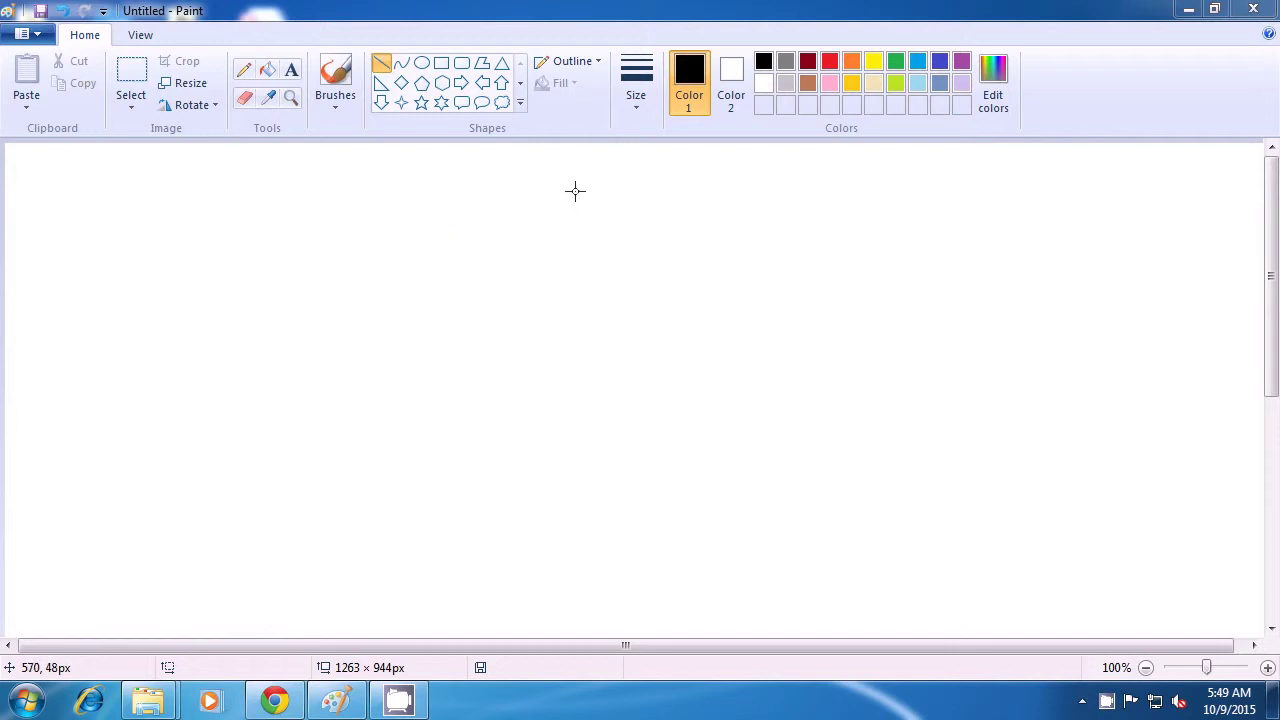
drag(575, 191, 446, 312)
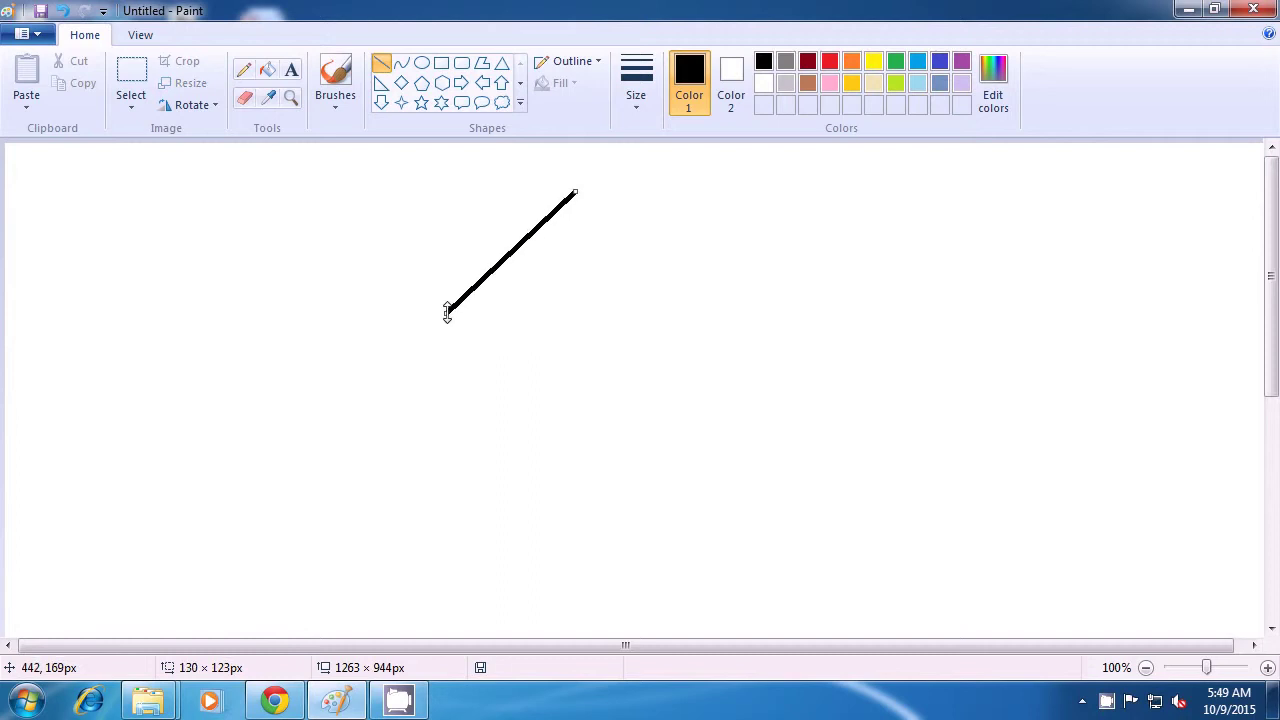
click(612, 290)
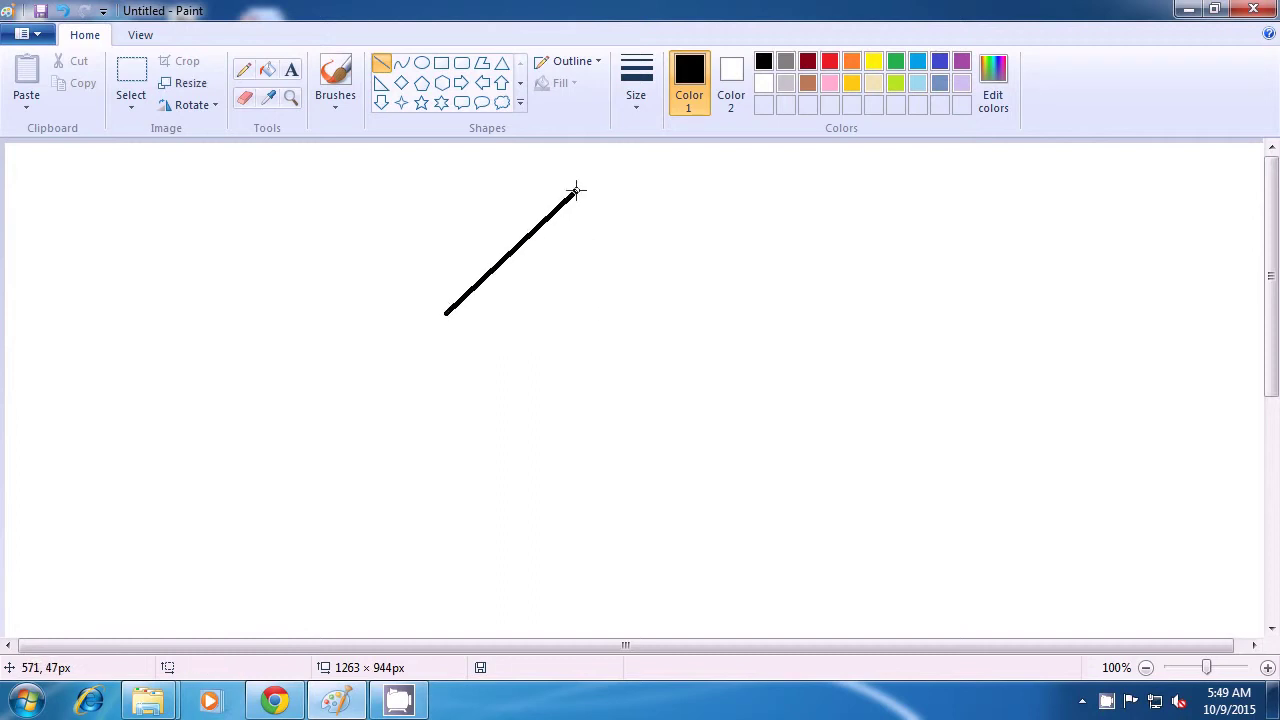
drag(576, 190, 711, 307)
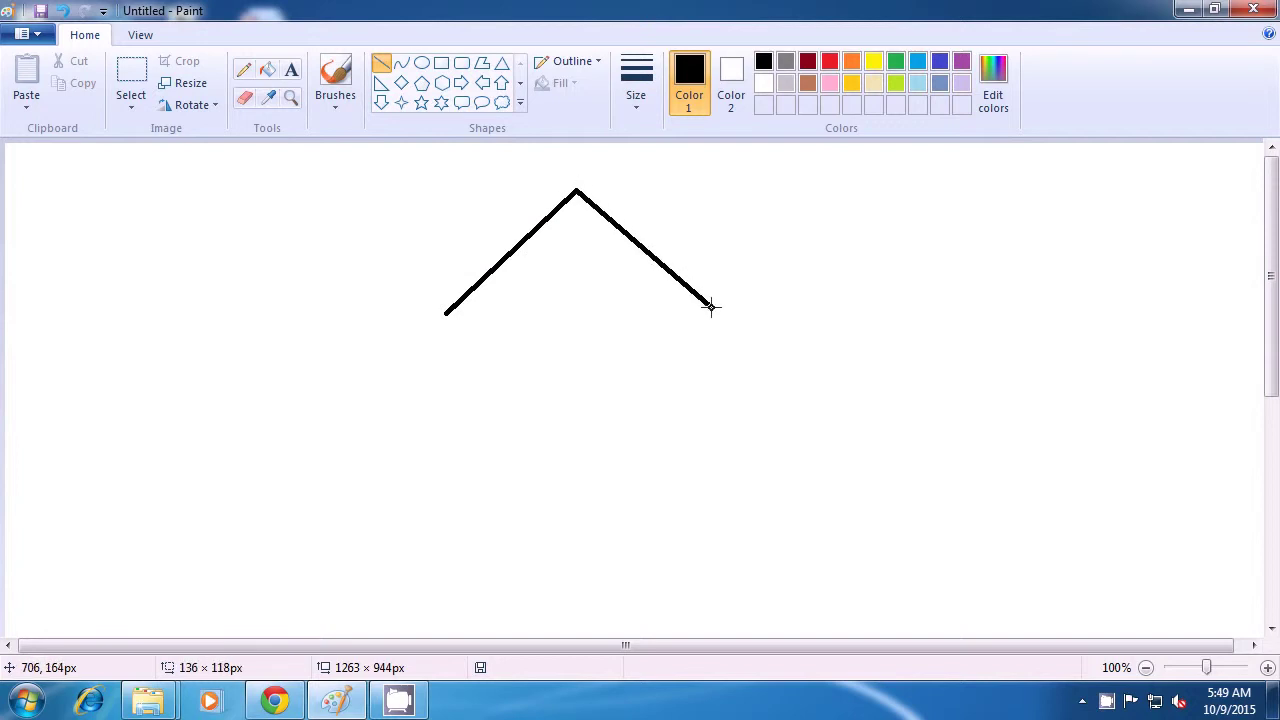
click(874, 311)
mouse_move(447, 313)
mouse_down()
mouse_move(630, 322)
mouse_move(712, 309)
mouse_up()
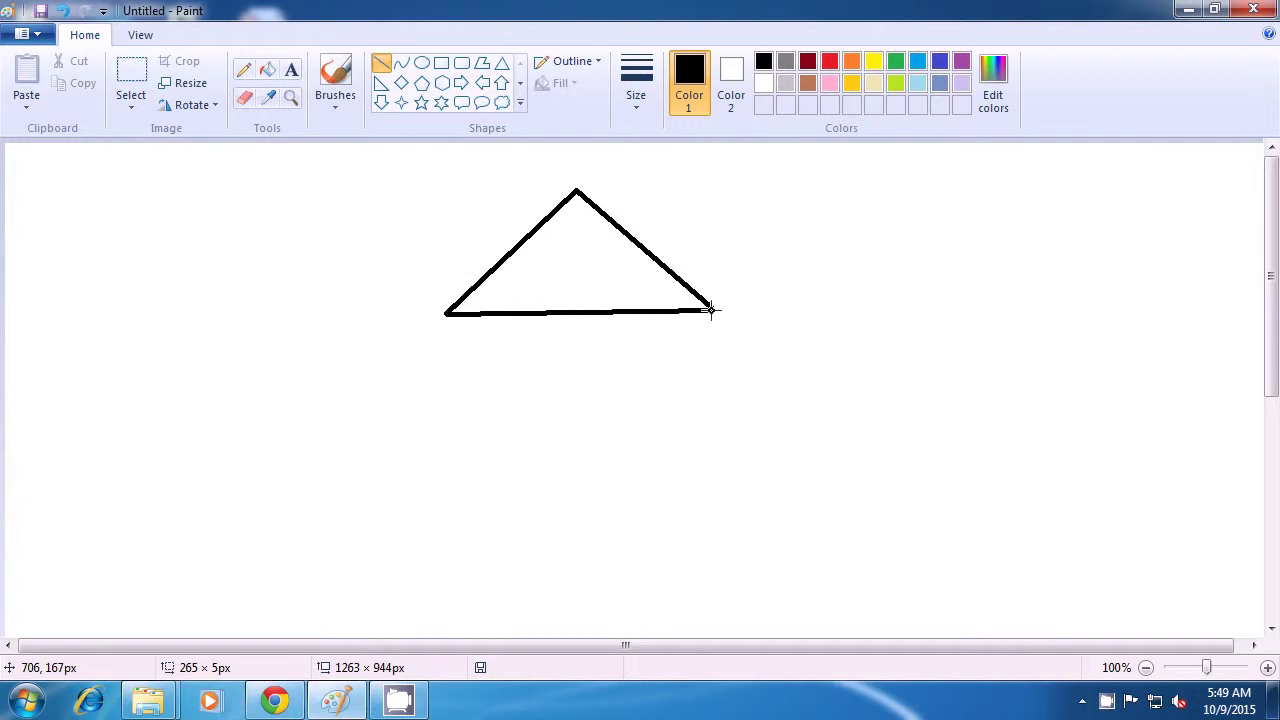
click(820, 327)
Add three straight black lines below the triangle's base, slanting inward and joined at the bottom, to complete a pentagon outline.
mouse_move(446, 314)
mouse_down()
mouse_move(498, 477)
mouse_move(490, 465)
mouse_up()
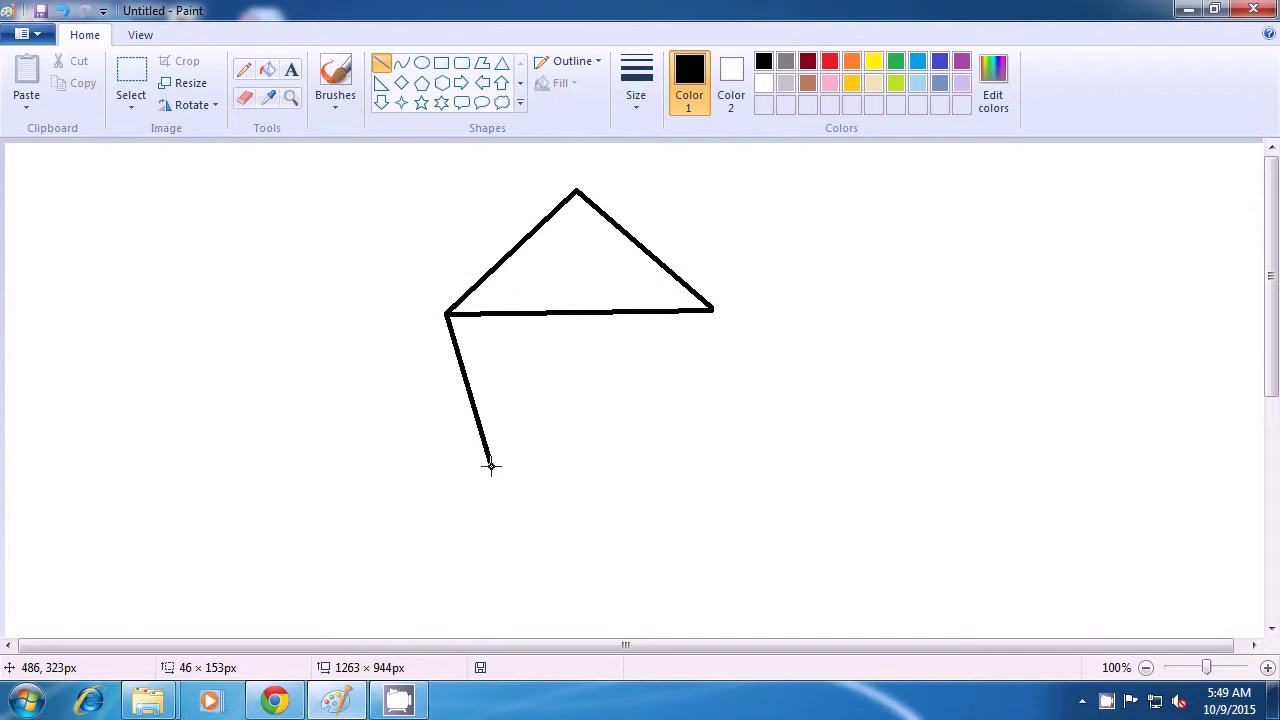
drag(490, 465, 490, 465)
click(603, 463)
drag(490, 465, 681, 468)
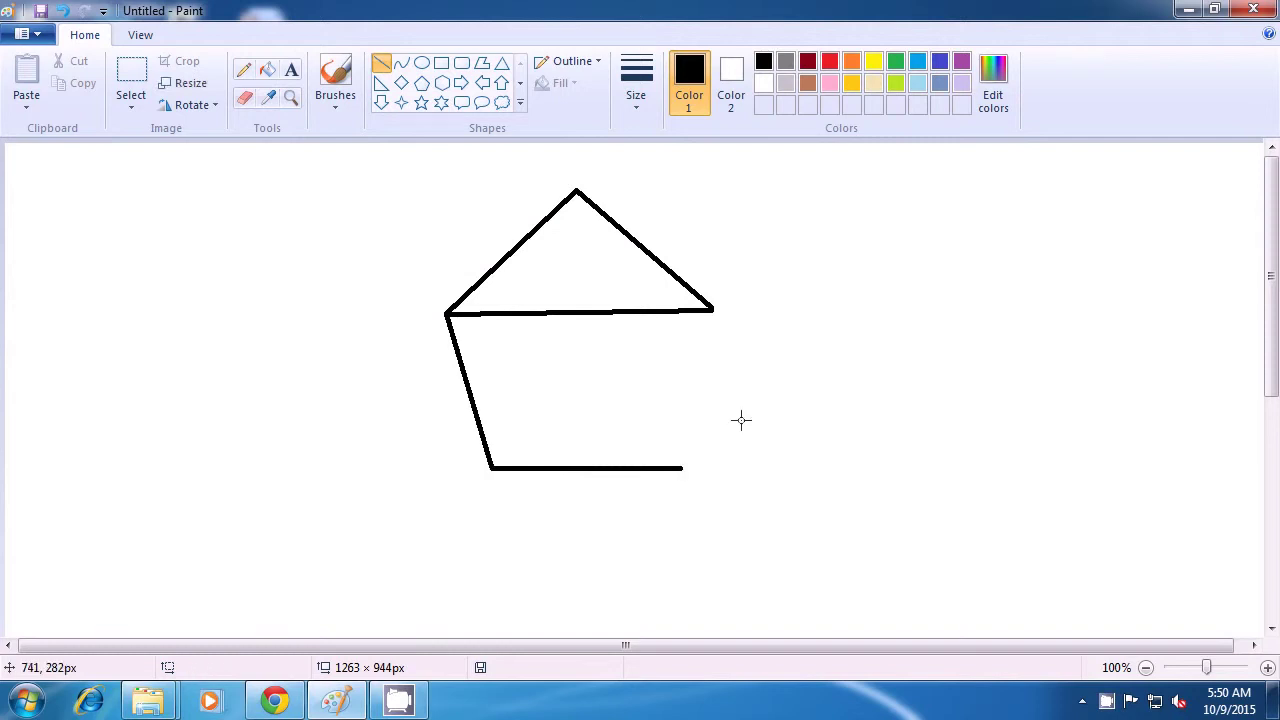
drag(714, 310, 680, 467)
click(826, 444)
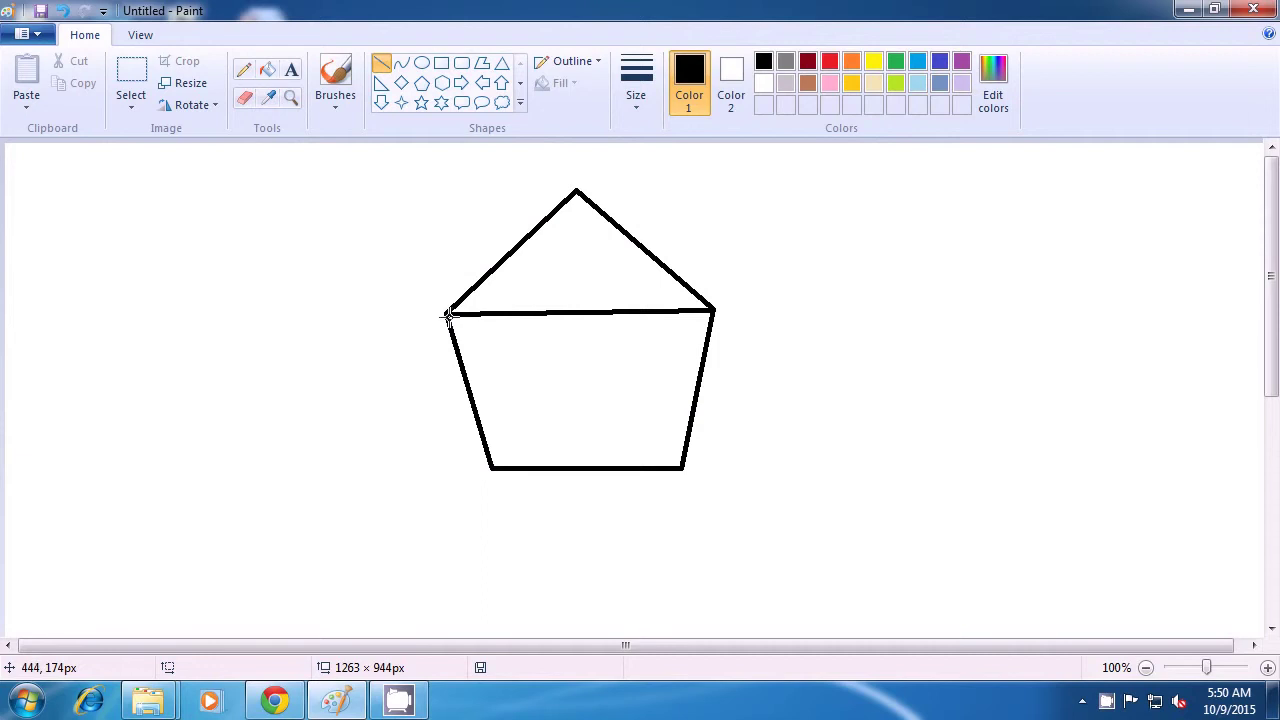
Draw two crossing diagonals from the pentagon's left and right corners to the opposite bottom corners.
drag(449, 315, 680, 464)
click(763, 460)
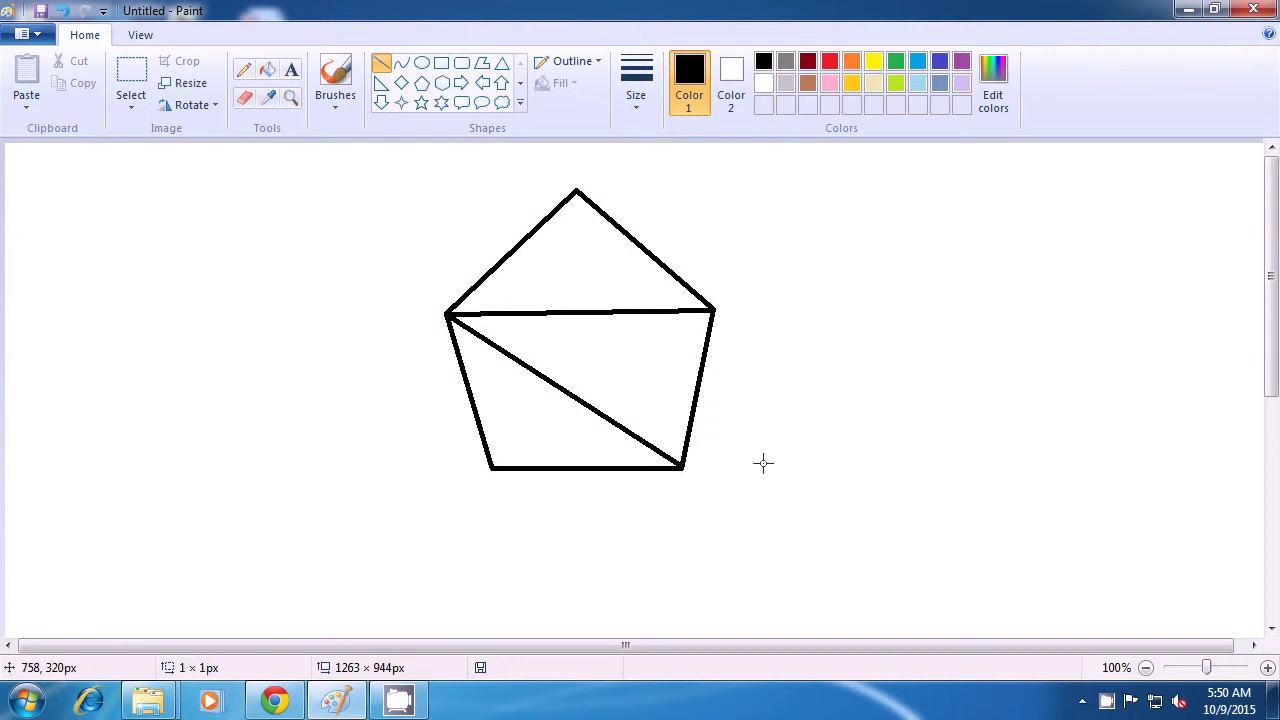
drag(712, 313, 494, 463)
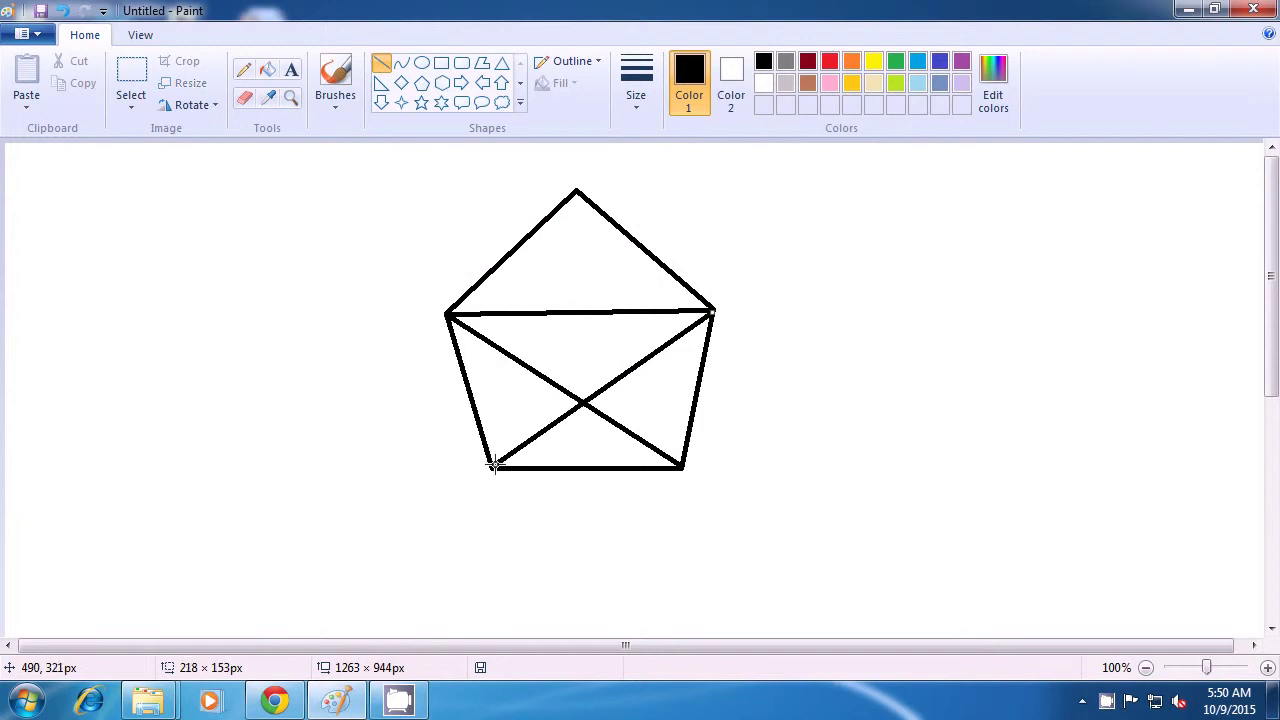
click(848, 426)
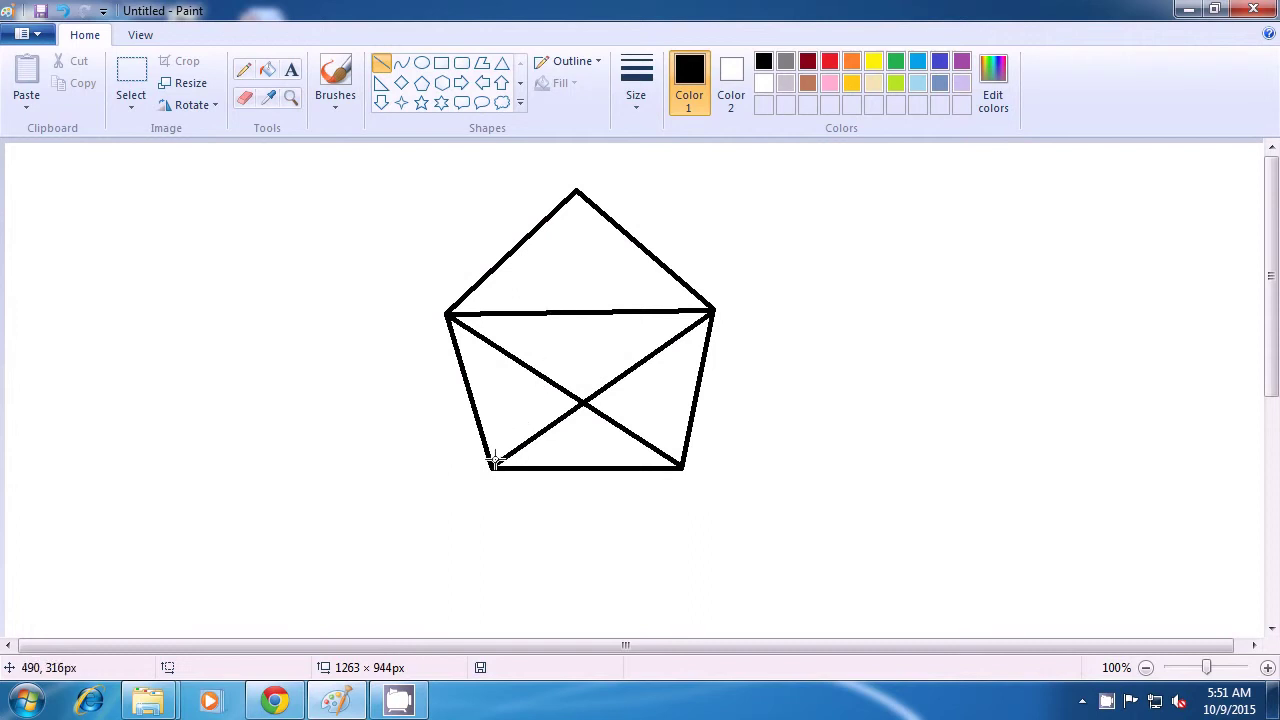
Connect the pentagon's top corner to both bottom corners with straight black lines to complete the inner five-pointed star.
mouse_move(493, 462)
mouse_down()
mouse_move(560, 310)
mouse_move(576, 193)
mouse_up()
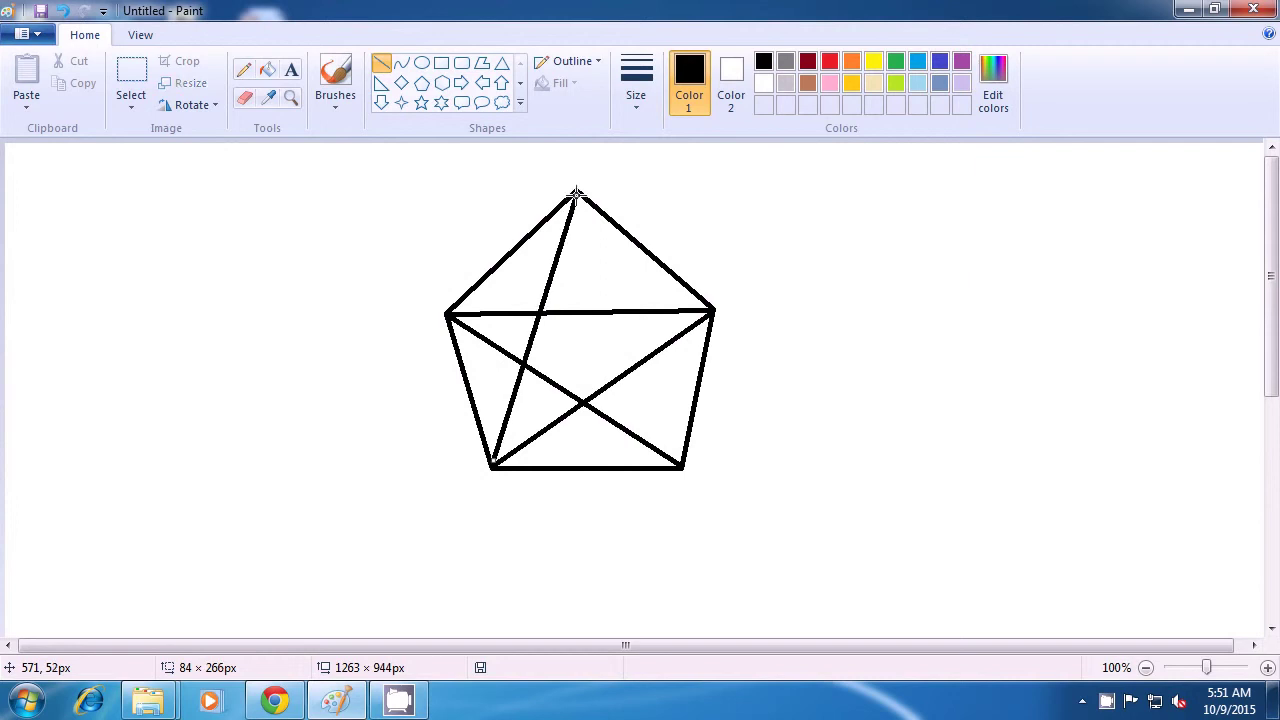
click(746, 219)
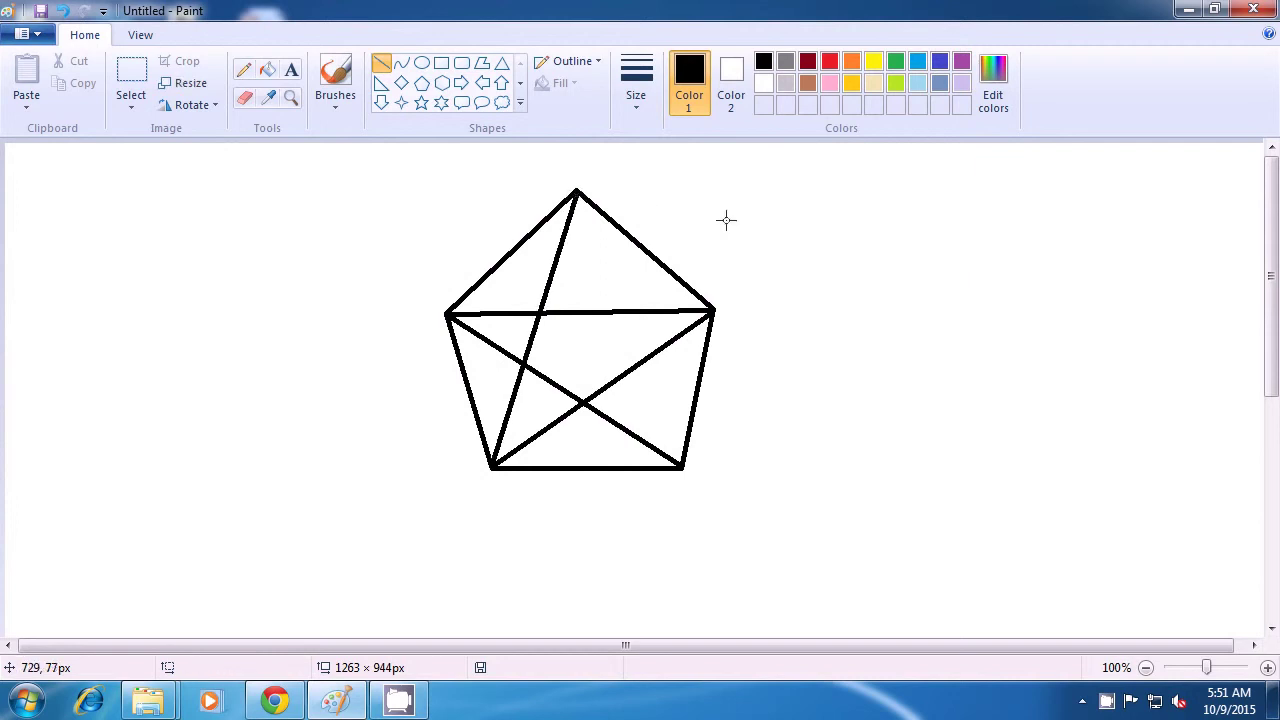
mouse_move(576, 193)
mouse_down()
mouse_move(650, 349)
mouse_move(681, 461)
mouse_up()
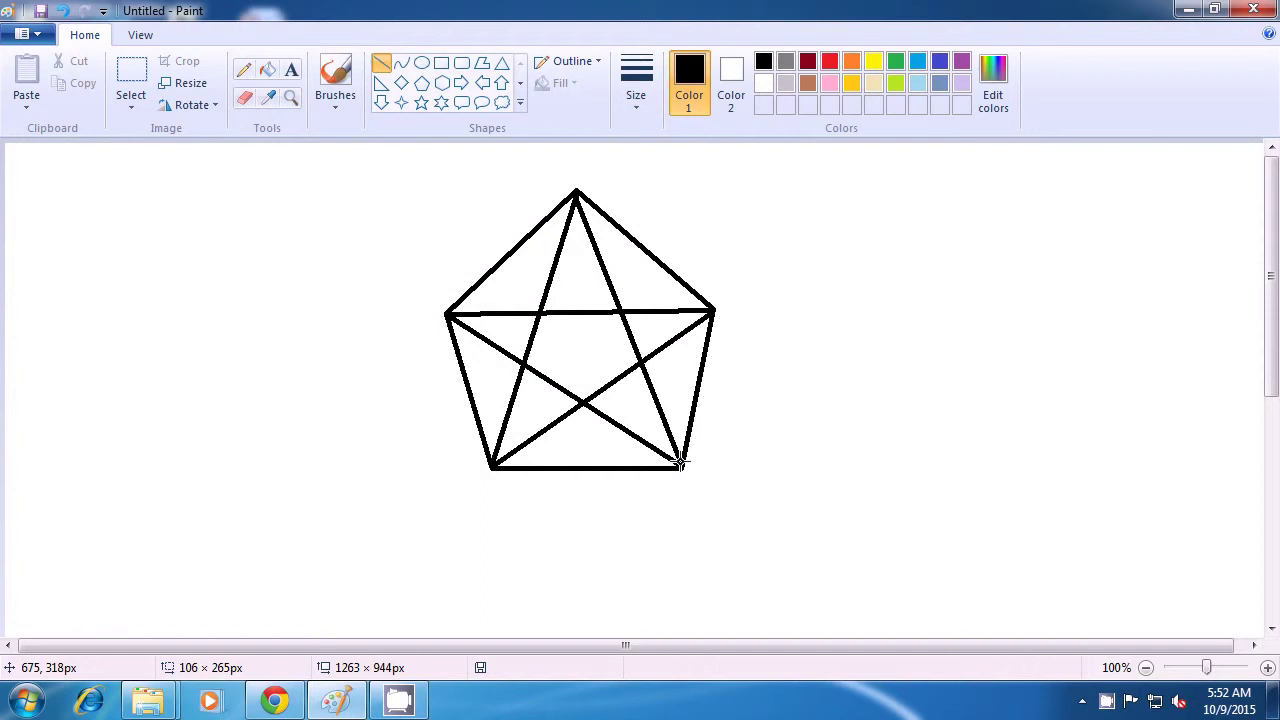
drag(680, 461, 681, 462)
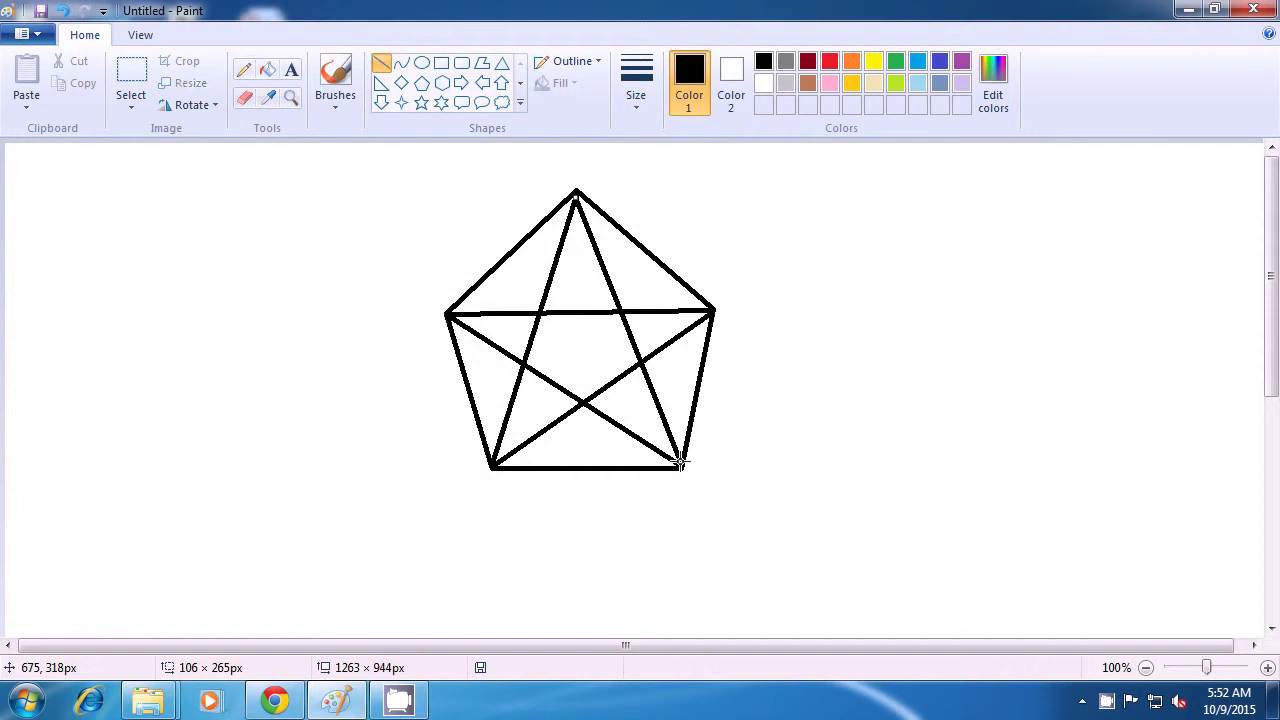
click(799, 446)
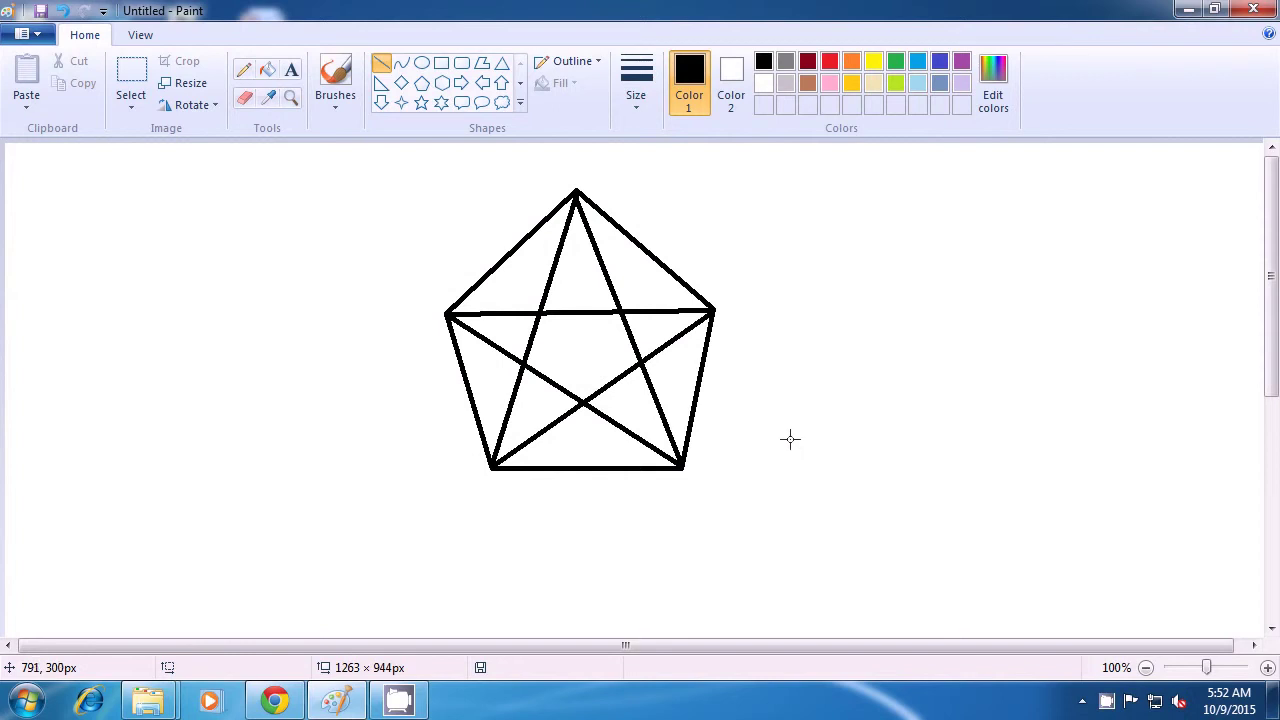
Fill the pentagon's upper-left outer triangle with dark red, the lower-left one with lavender and the bottom one with red.
click(808, 66)
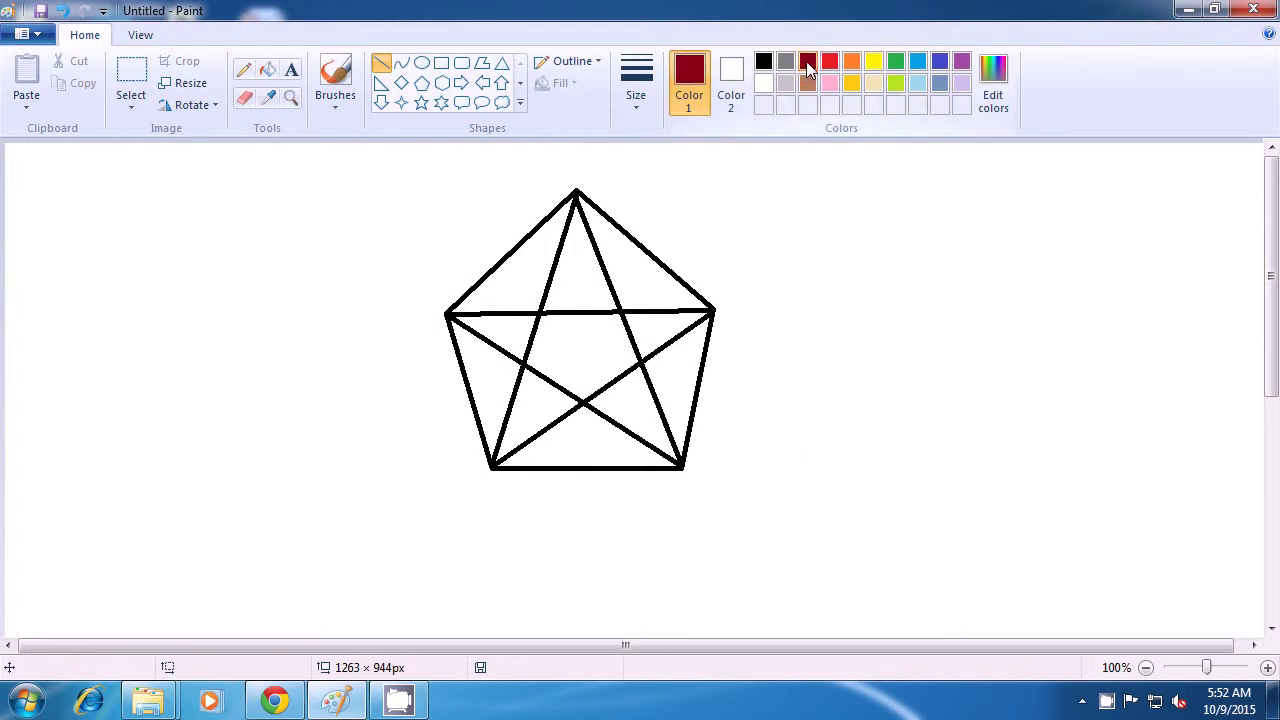
click(268, 72)
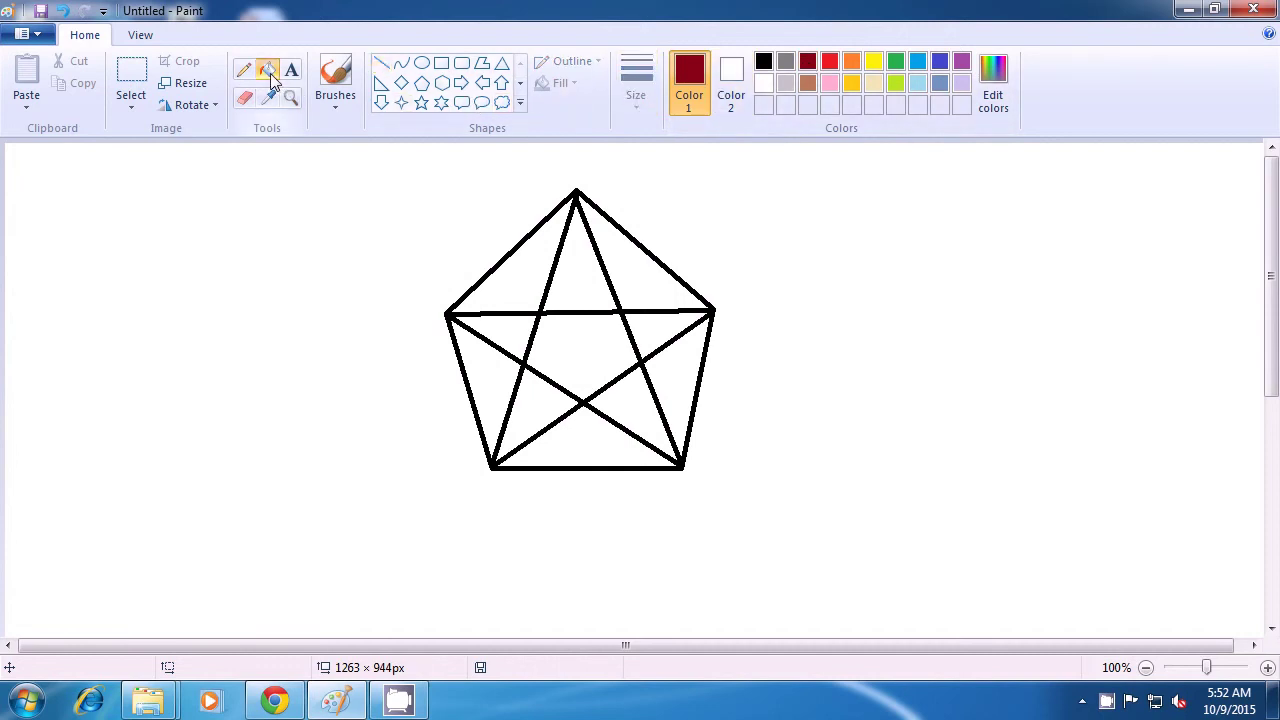
click(532, 272)
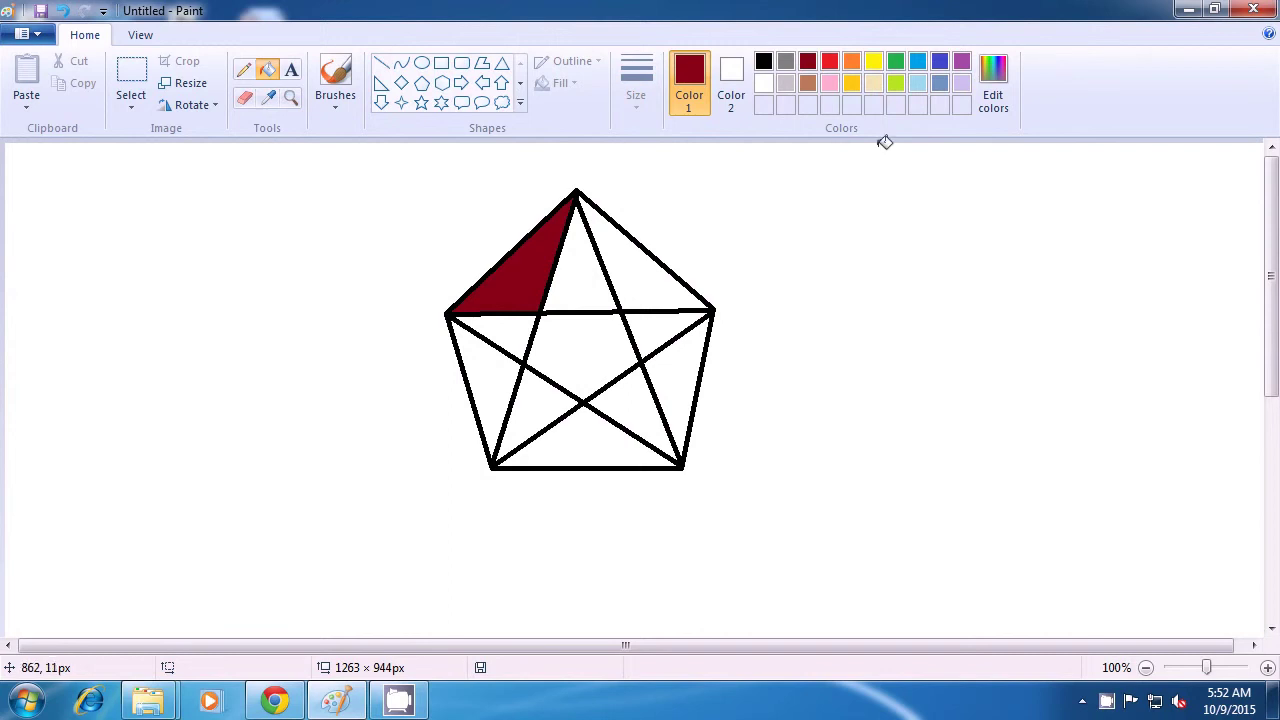
click(958, 86)
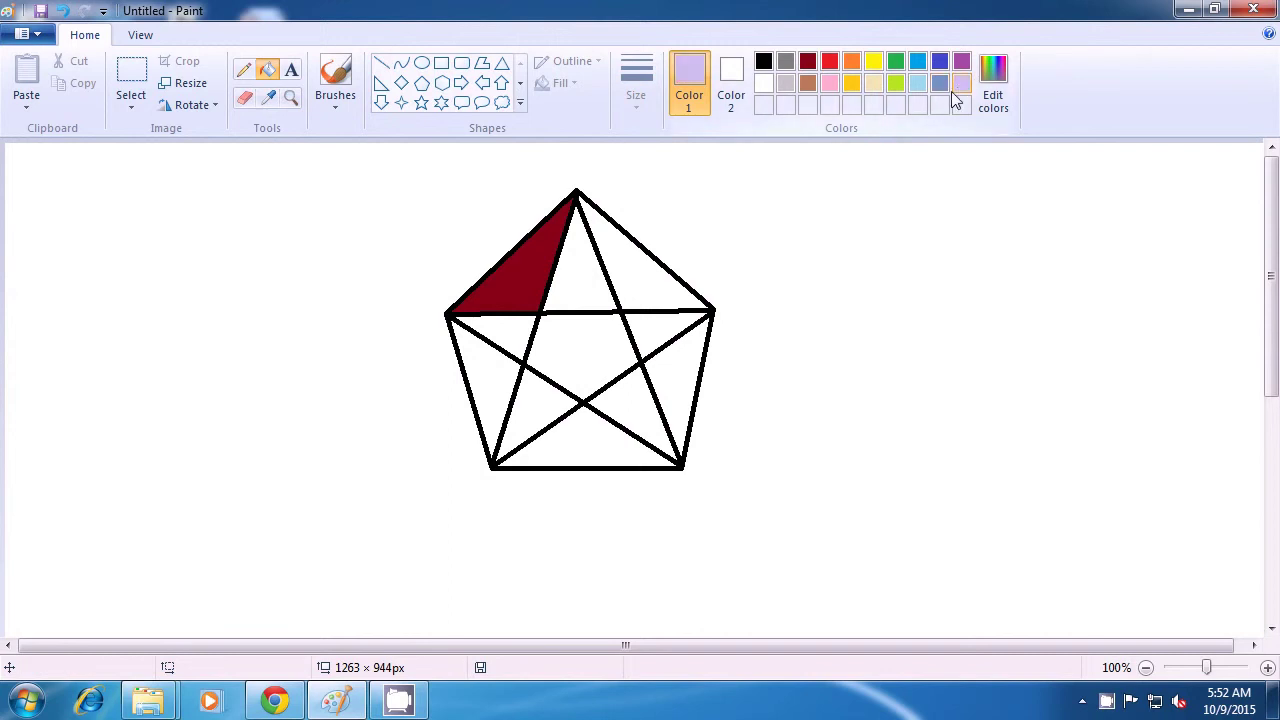
click(498, 380)
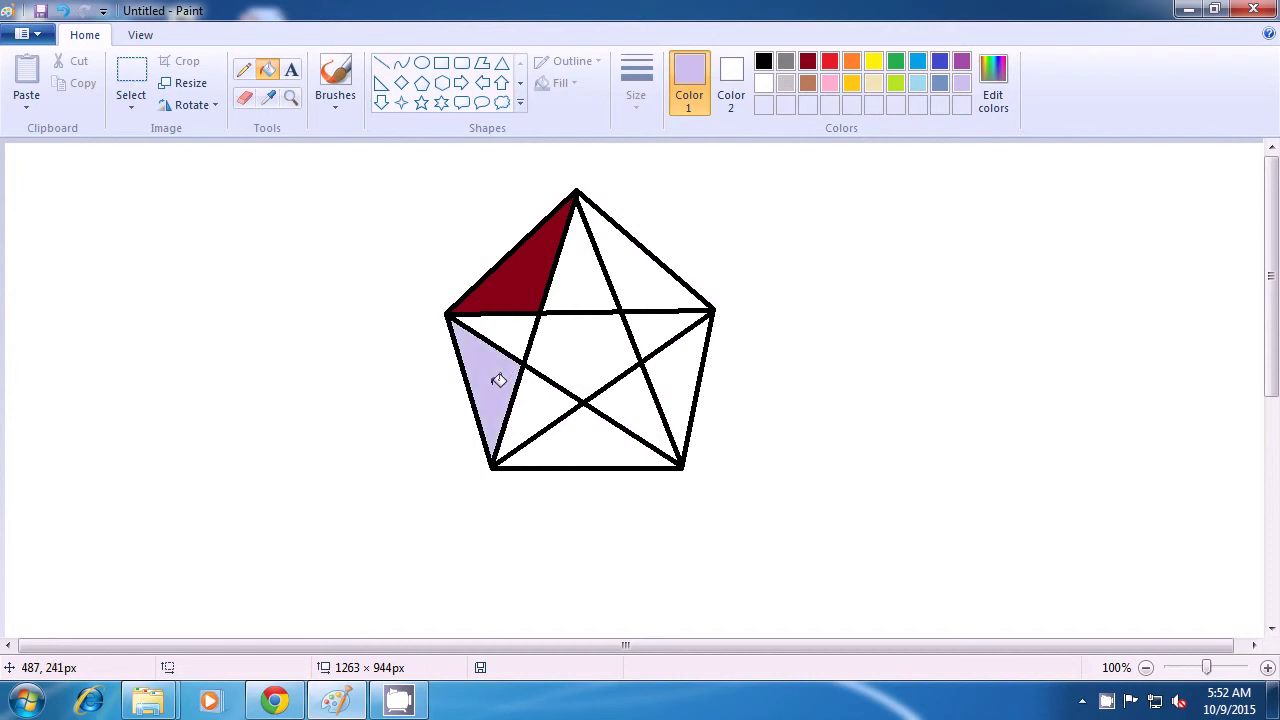
click(829, 62)
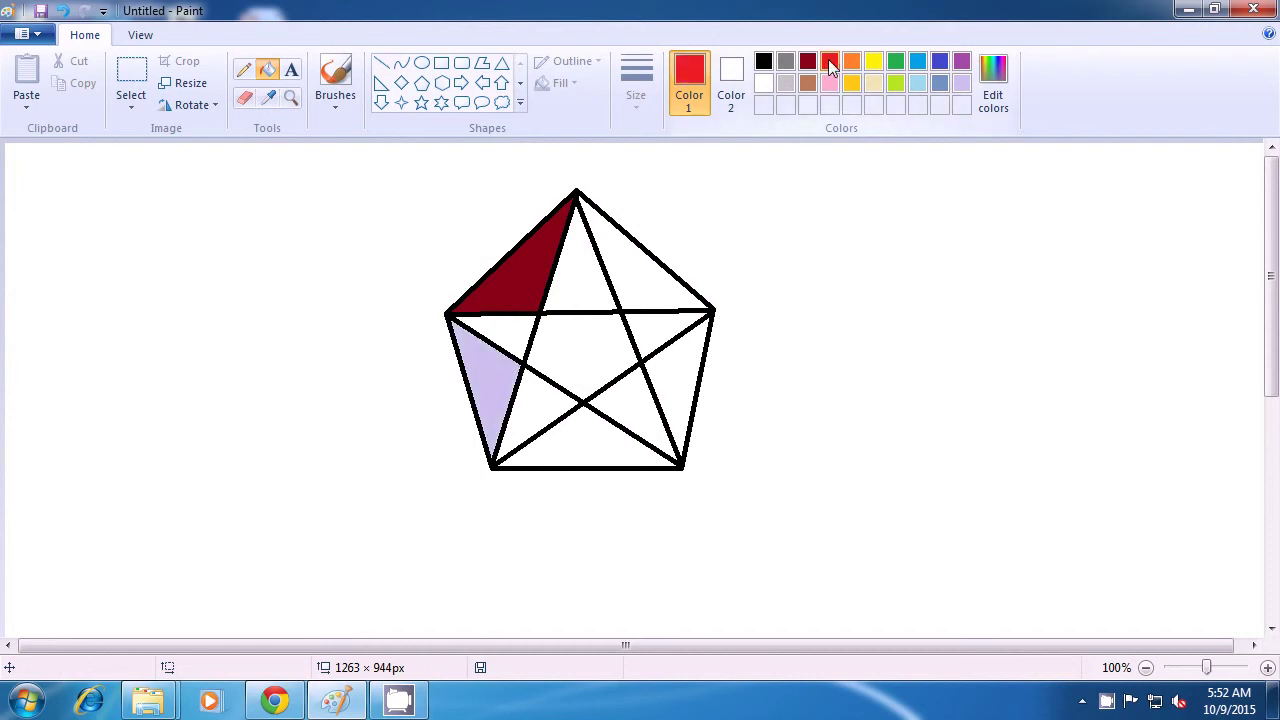
click(588, 446)
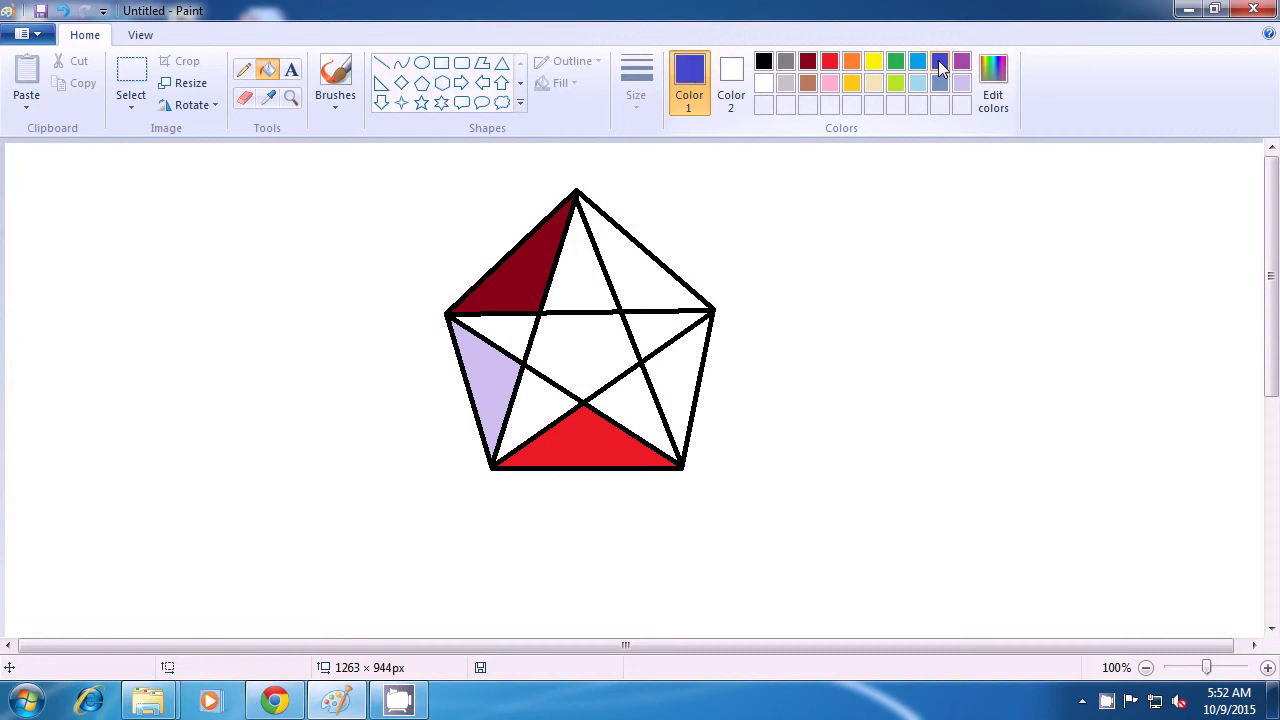
Fill the lower-right outer triangle with indigo, the upper-right one with turquoise and the star's central pentagon with green.
click(677, 375)
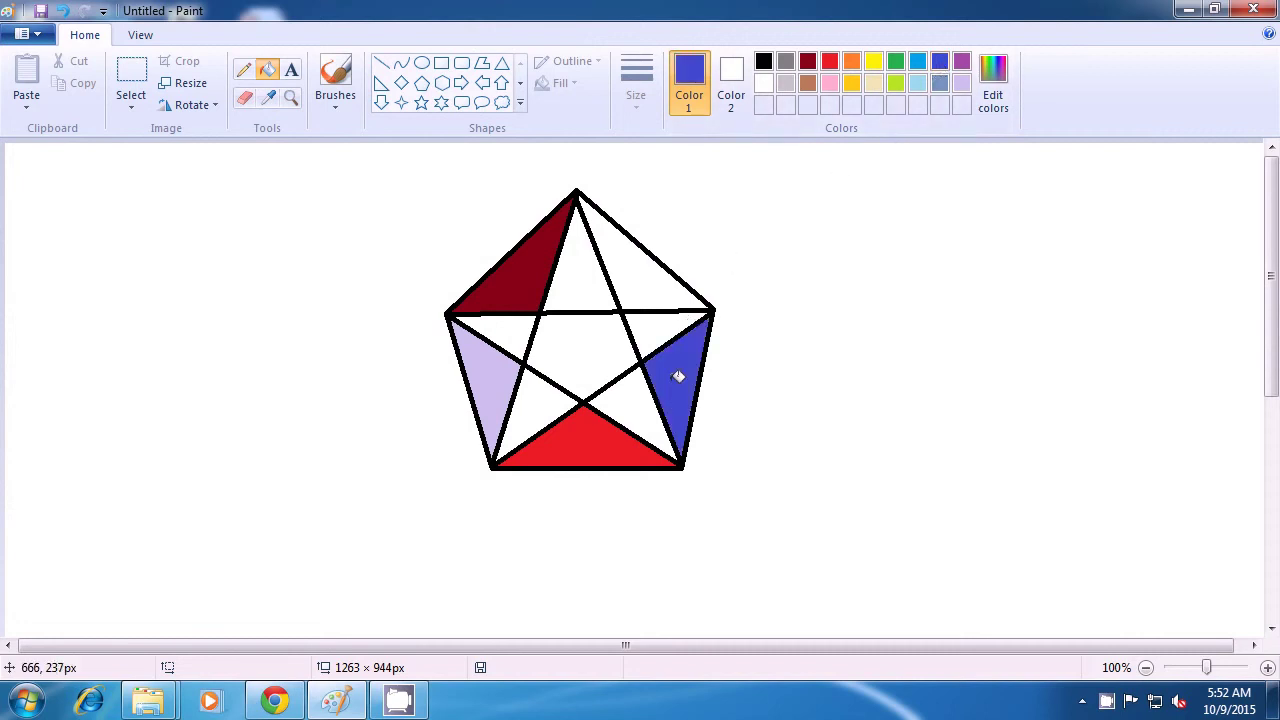
click(919, 87)
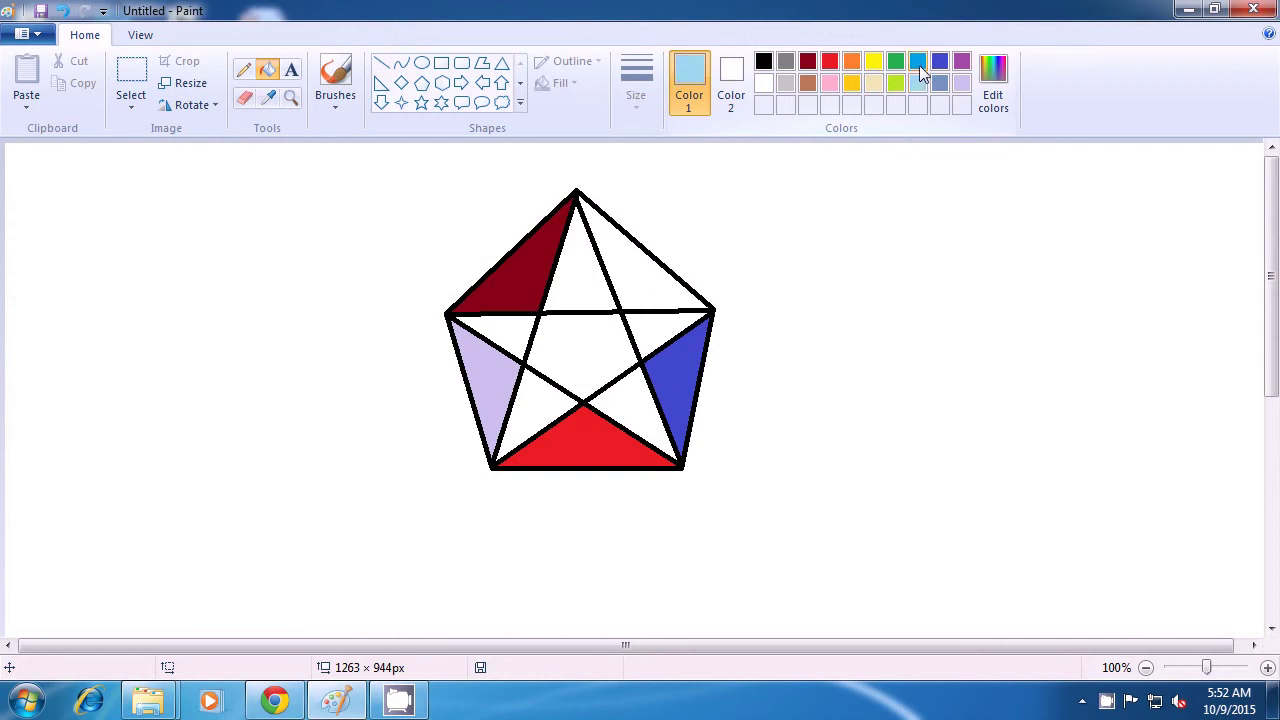
click(918, 61)
click(651, 265)
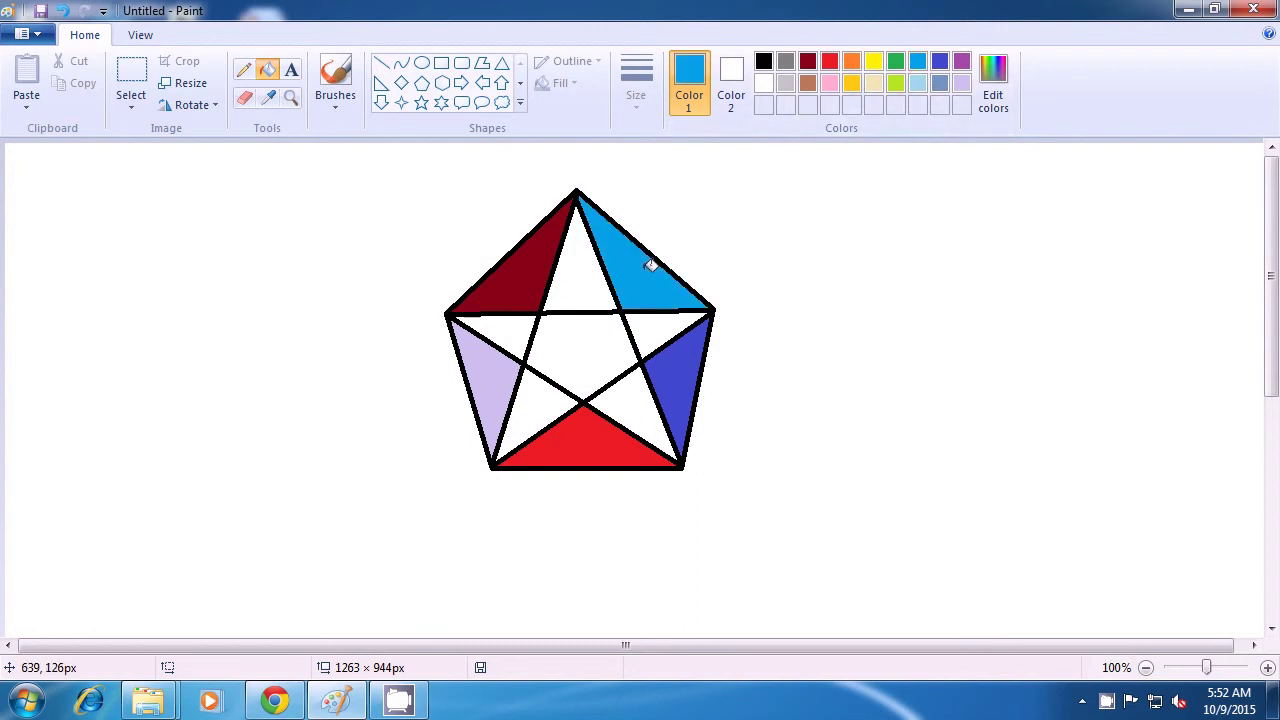
click(894, 61)
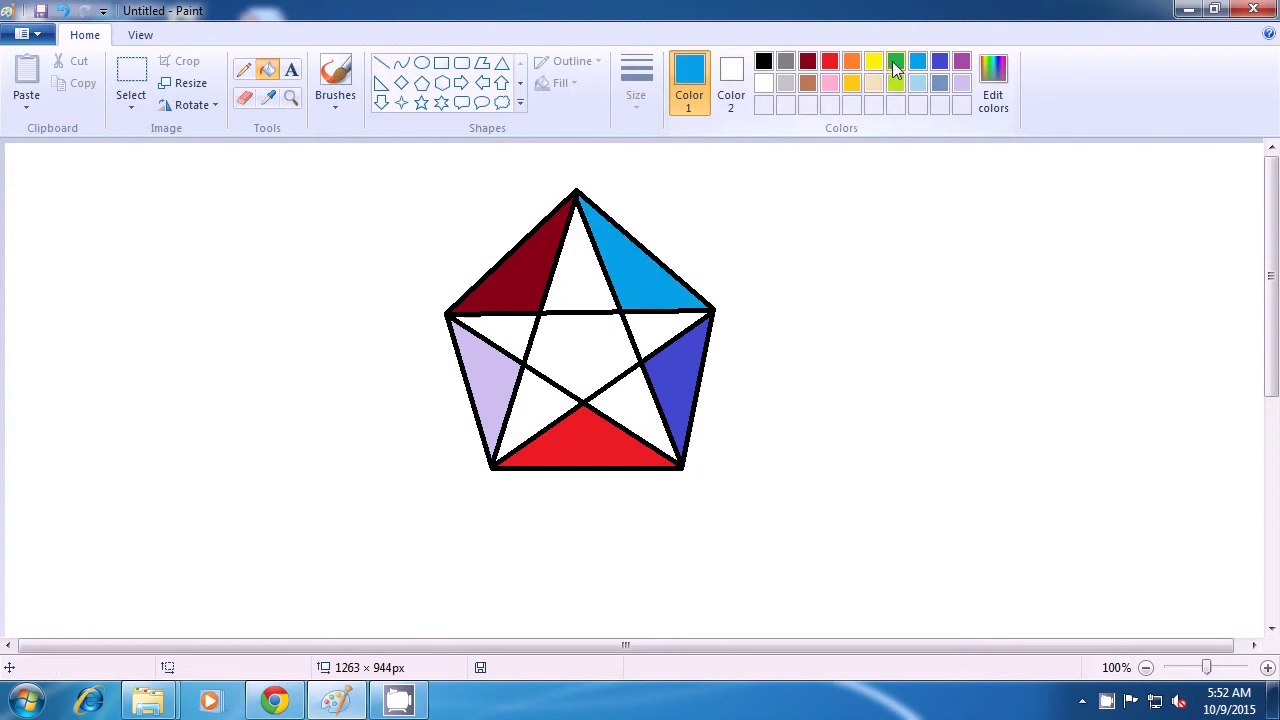
click(591, 342)
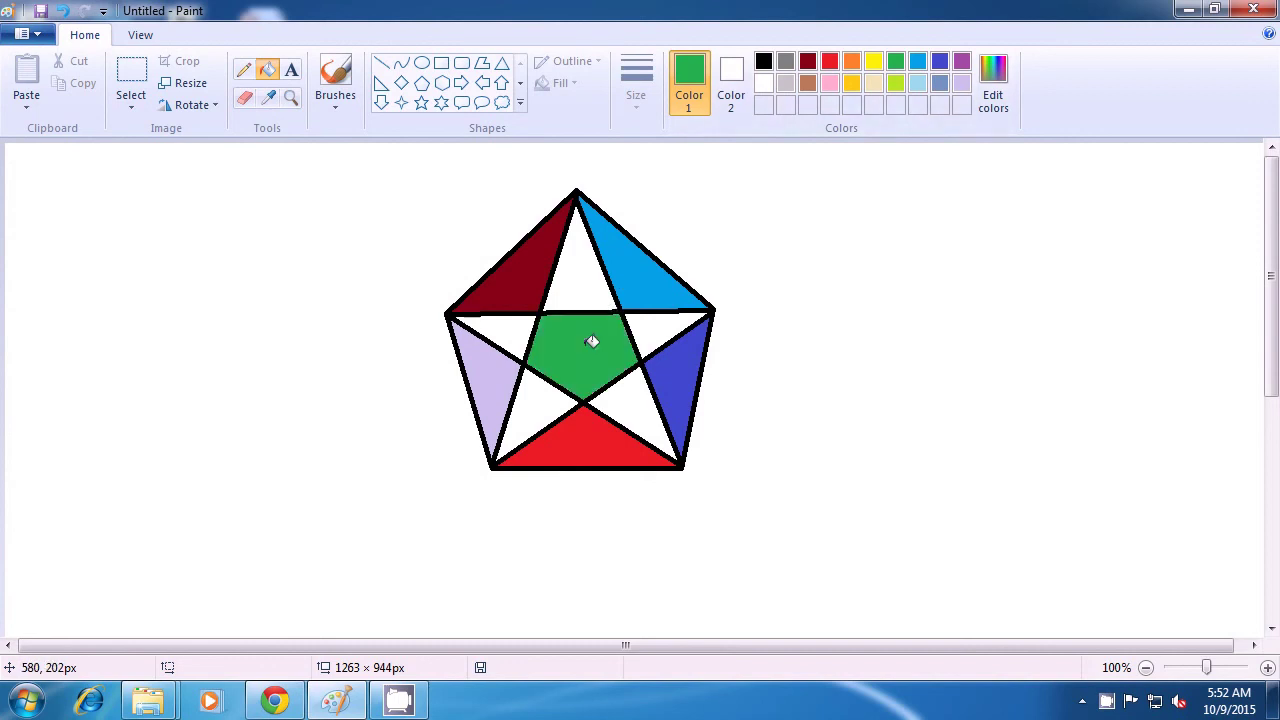